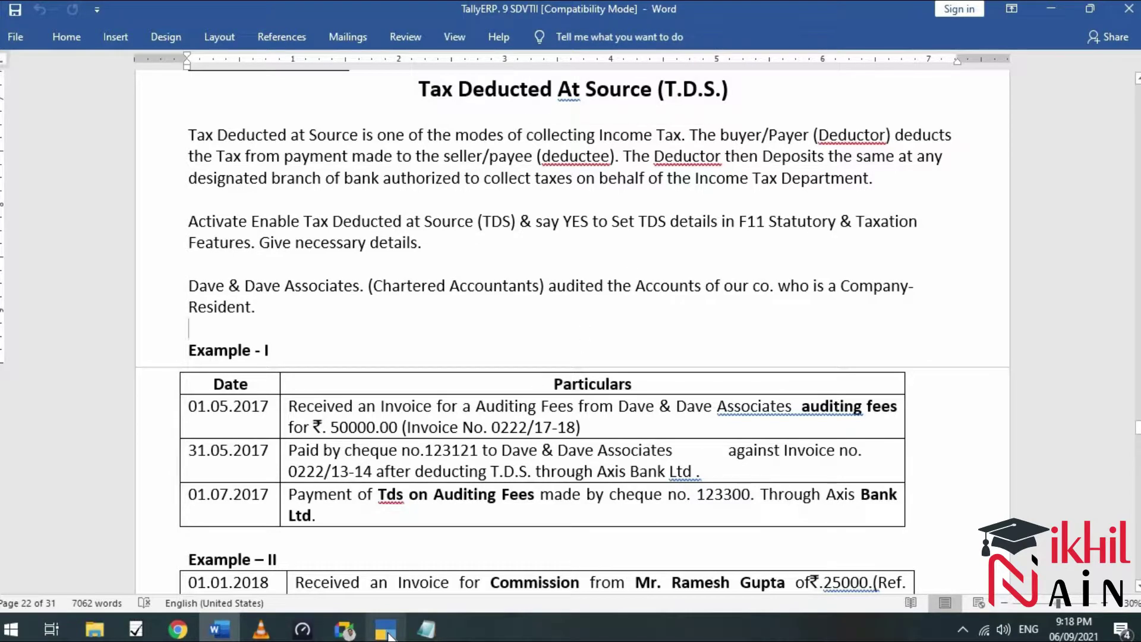
Switch from the Word TDS exercise to TallyPrime's company list and highlight the new-company option.
left_click(385, 629)
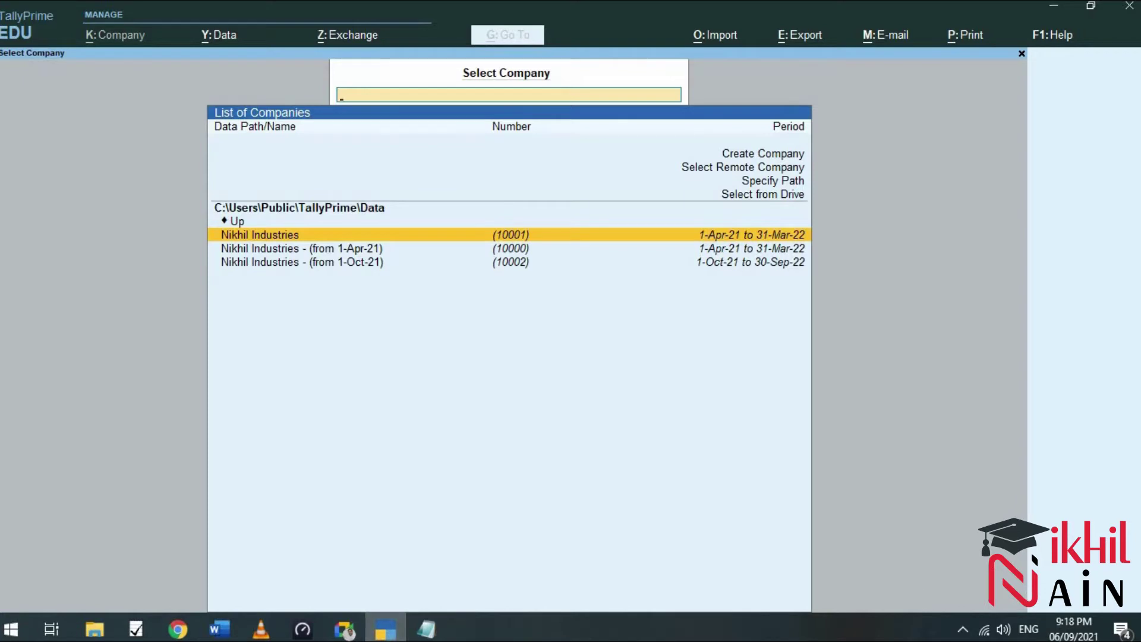
key("Up")
key("Up")
key("Up")
key("Up")
key("Up")
key("Up")
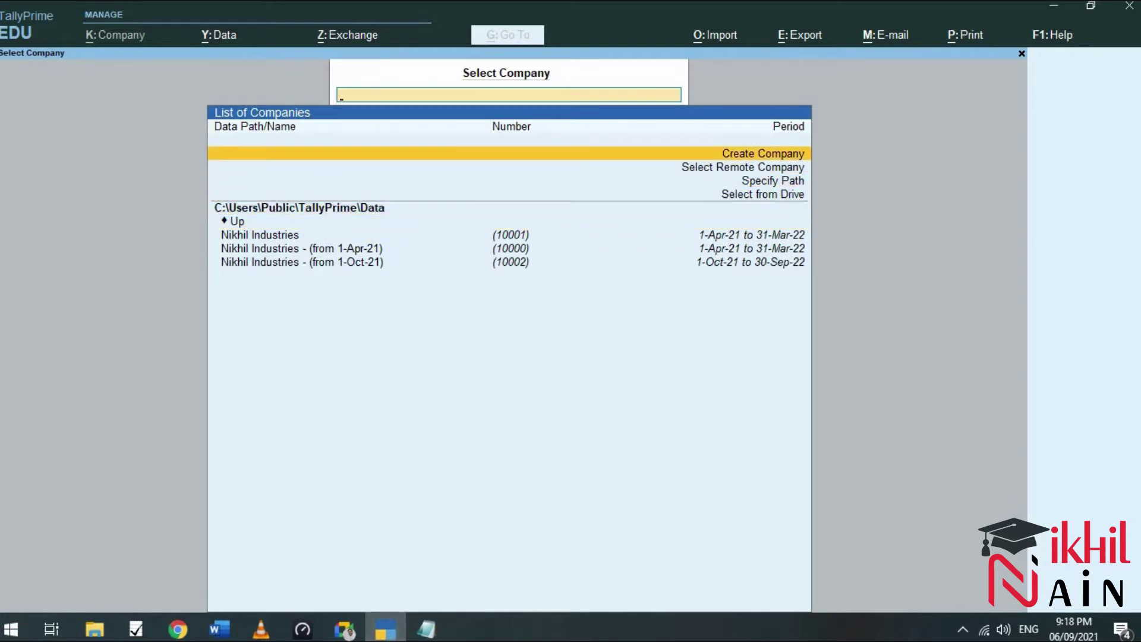
Name the new company 'Nikhil Industries ( TDS)' and enter its four-line postal address.
key("Return")
type("N")
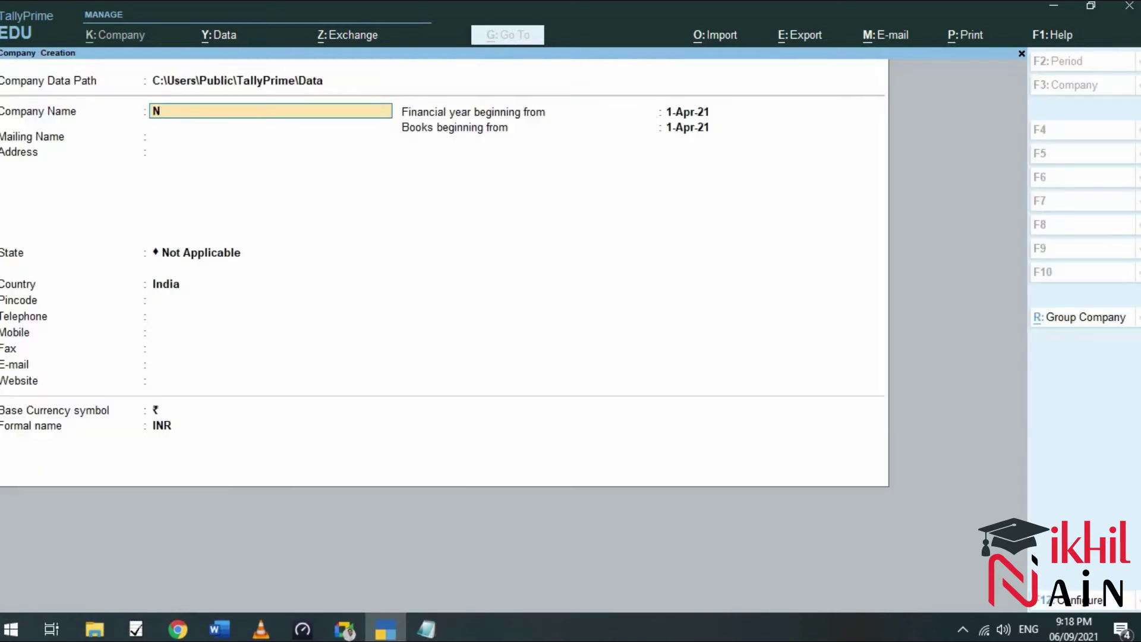
type("ikhil Industries ( TDS)")
key("Return")
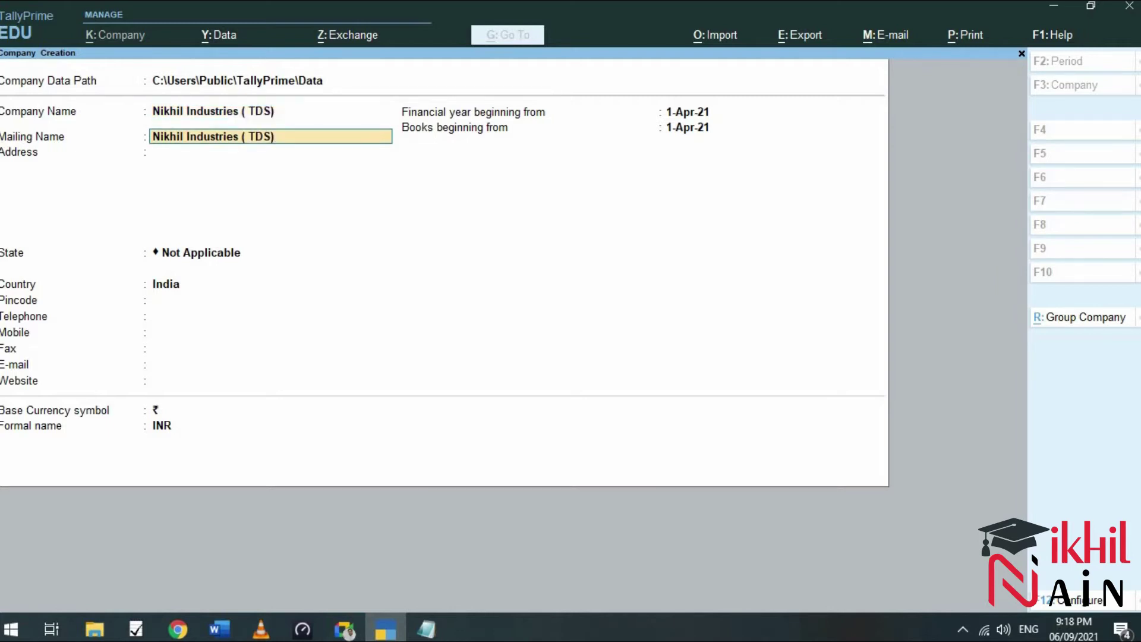
key("Return")
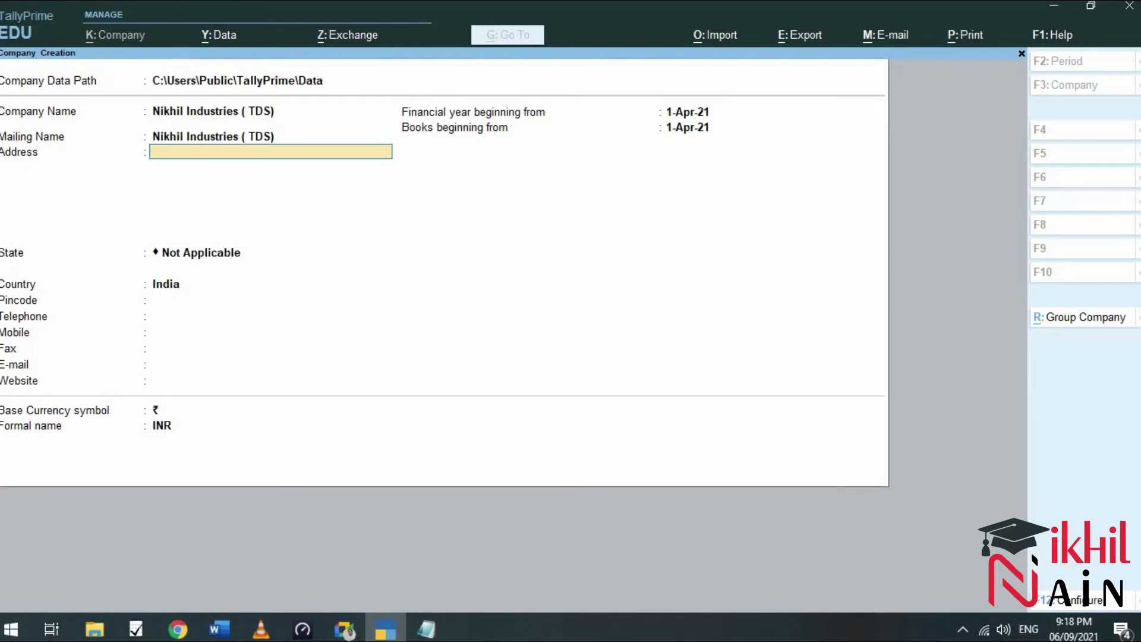
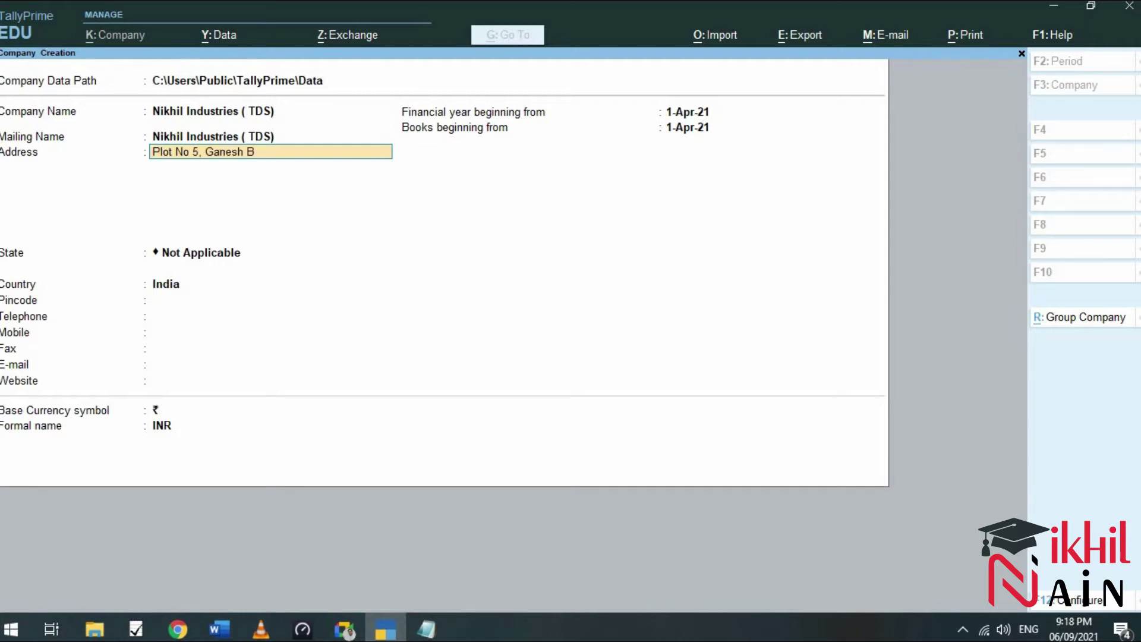
key("Return")
key("Return")
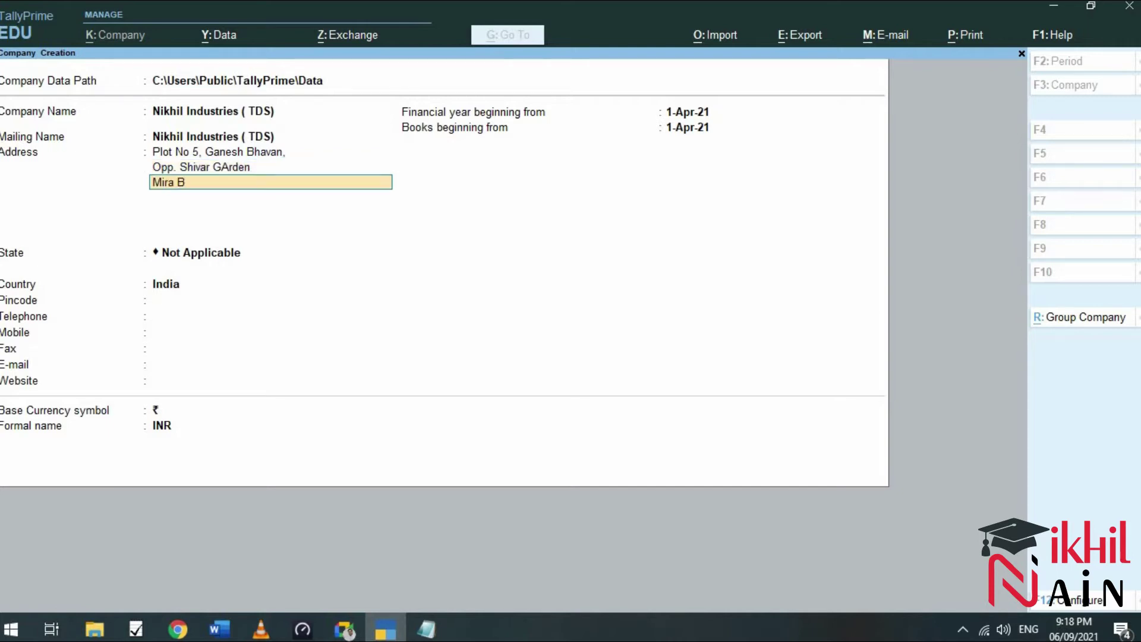
key("Return")
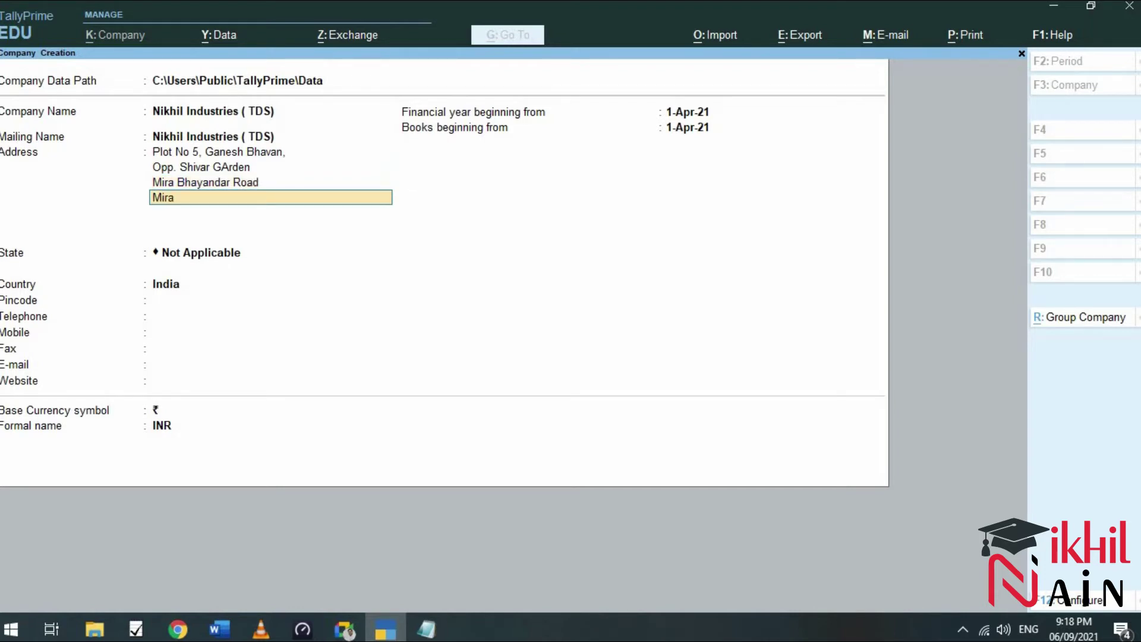
key("Return")
key("Return")
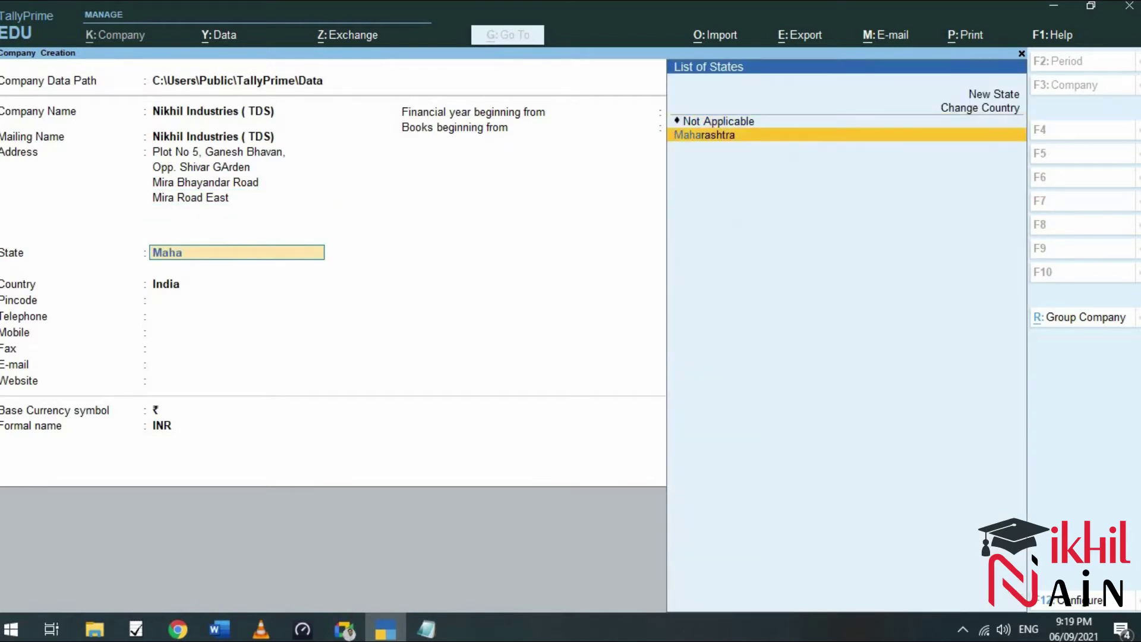
Set the state to Maharashtra and enter the company's pincode and telephone number.
key("Return")
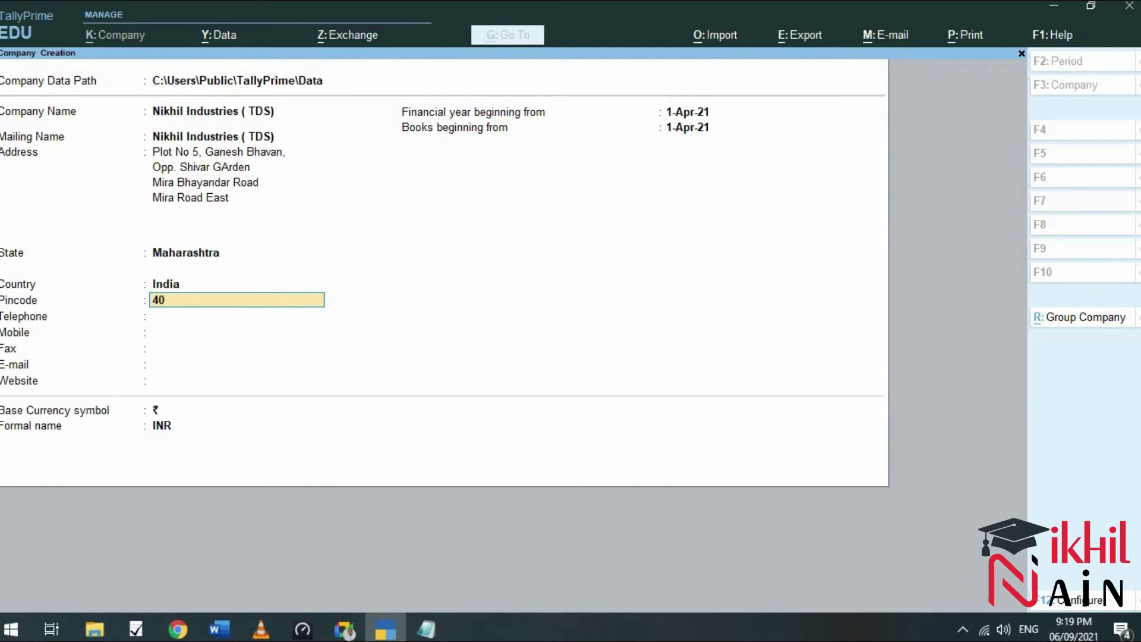
key("Return")
key("BackSpace")
key("BackSpace")
key("BackSpace")
key("Return")
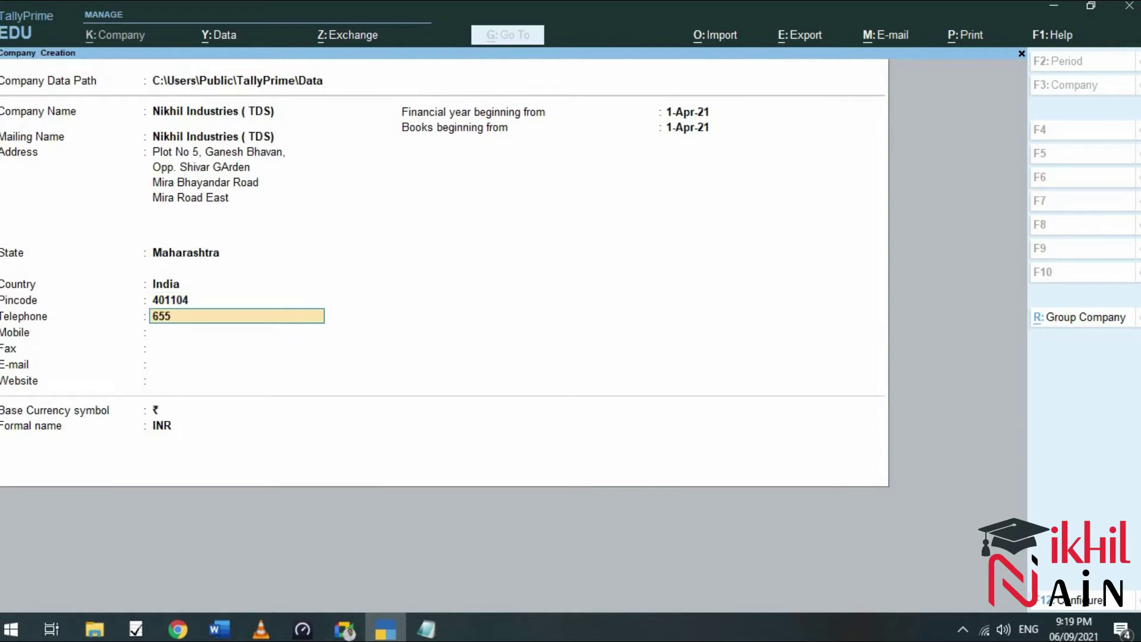
key("BackSpace")
key("BackSpace")
key("Return")
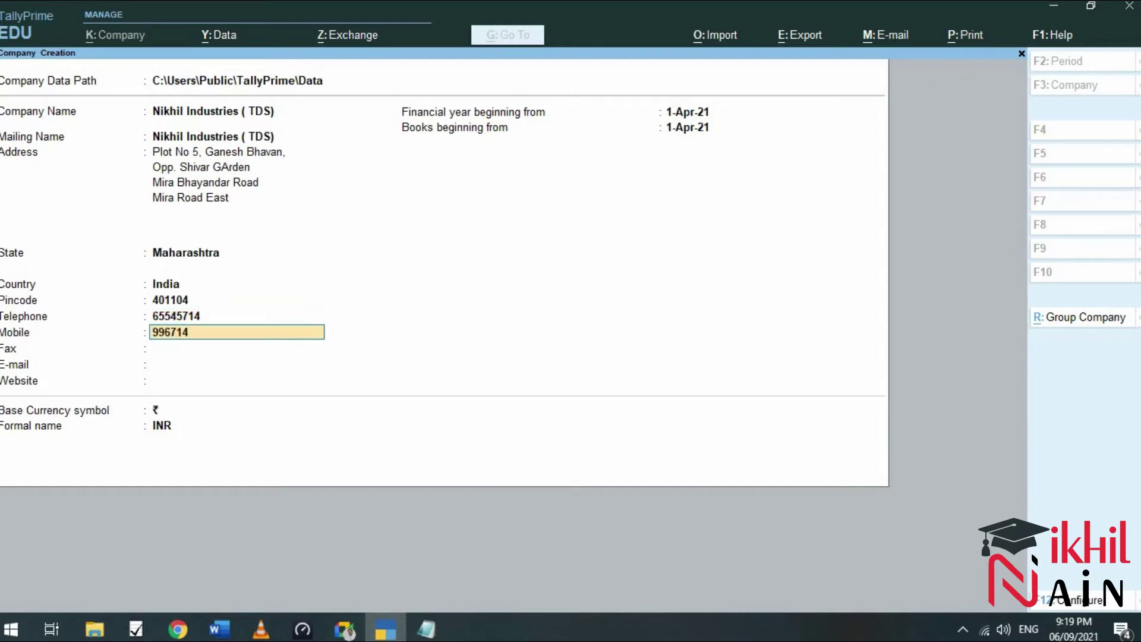
Enter the company's mobile number and e-mail address.
key("Return")
key("Return")
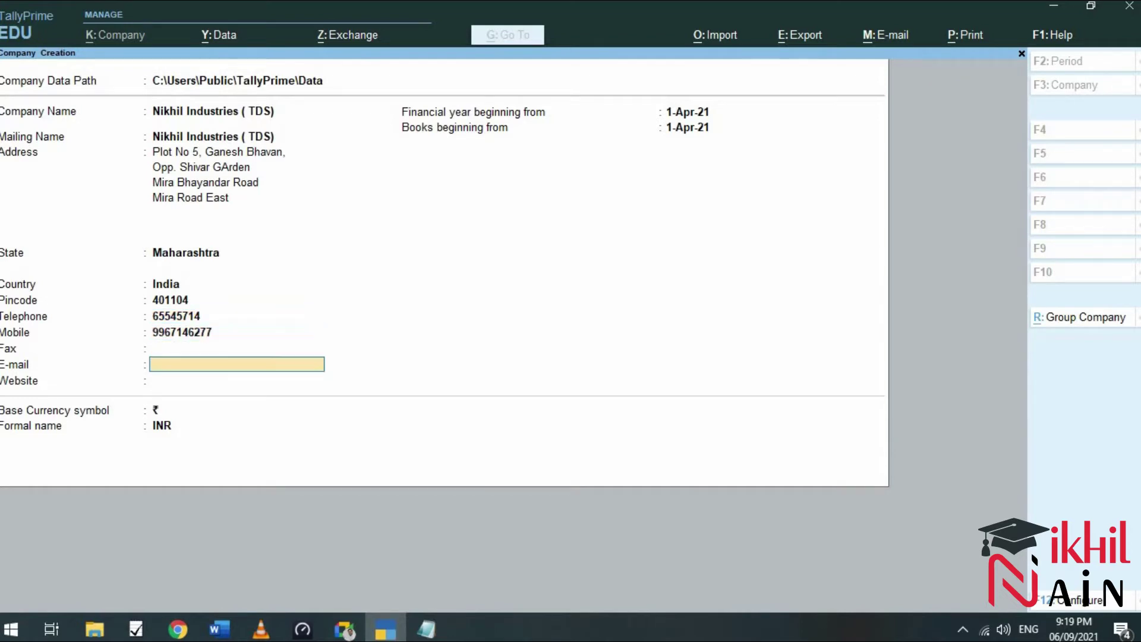
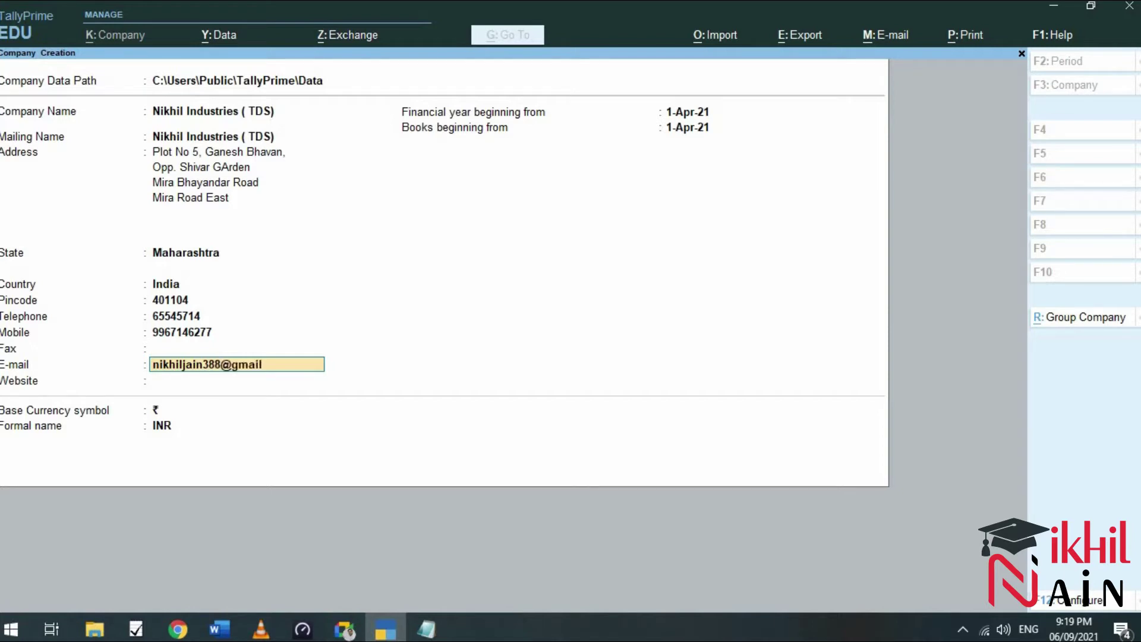
key("Return")
key("Return")
key("Return")
key("Return")
key("Return")
key("Return")
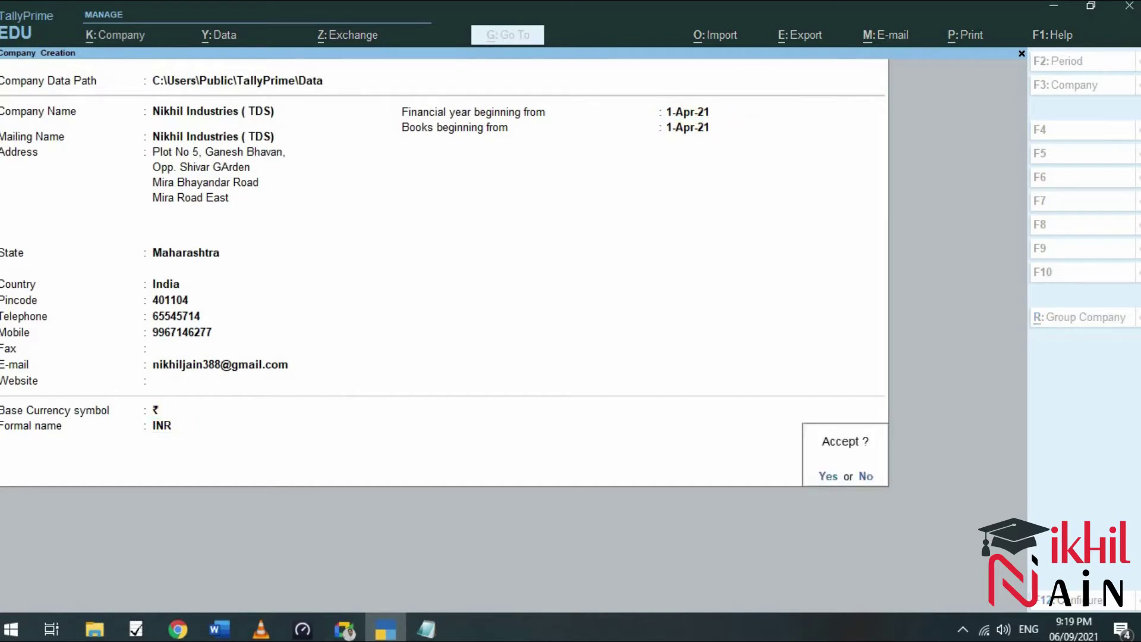
Save the company, then set Enable GST to No and Enable TDS to Yes in Company Features.
key("Return")
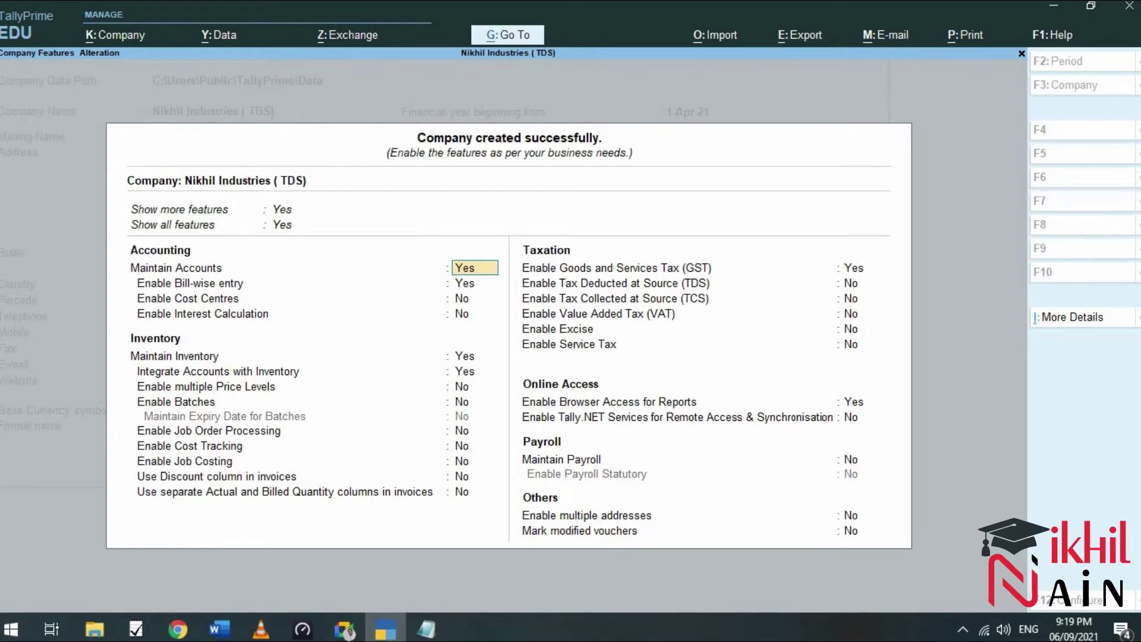
key("Return")
key("Return")
key("Return")
key("Return")
key("Return")
key("Return")
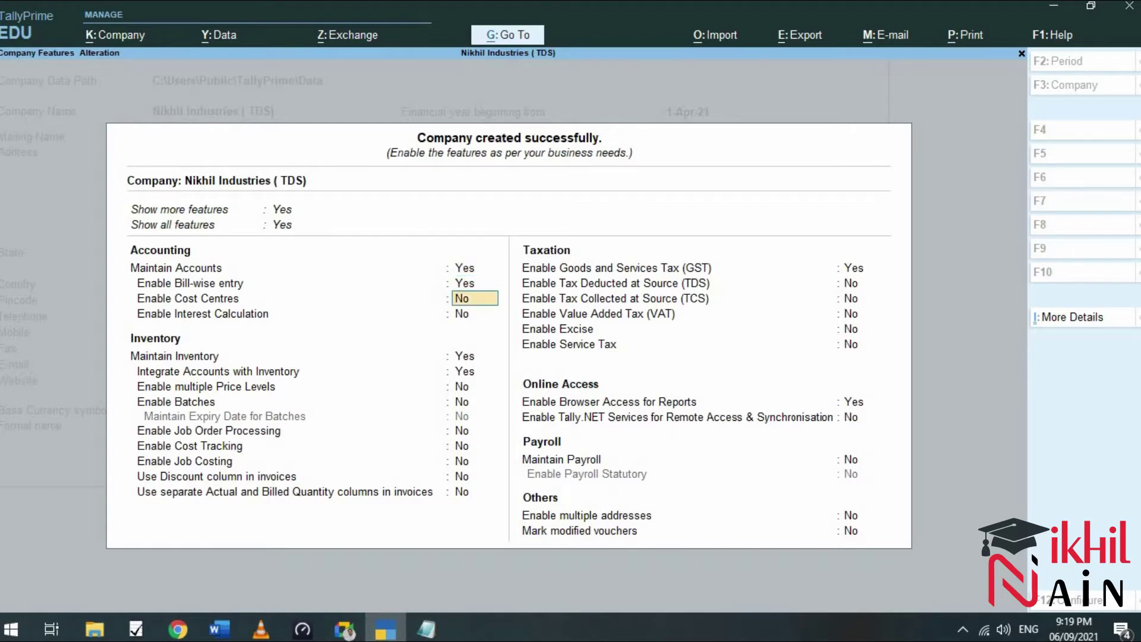
key("Return")
key("Return")
key("Return")
key("Return")
key("Return")
key("Return")
key("Return")
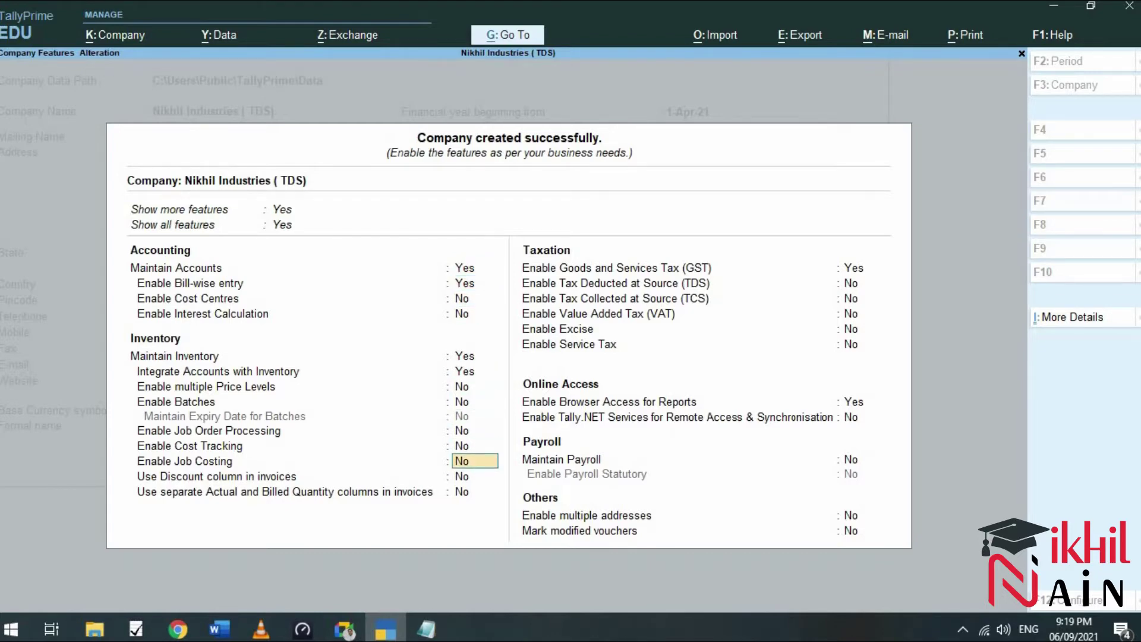
key("Return")
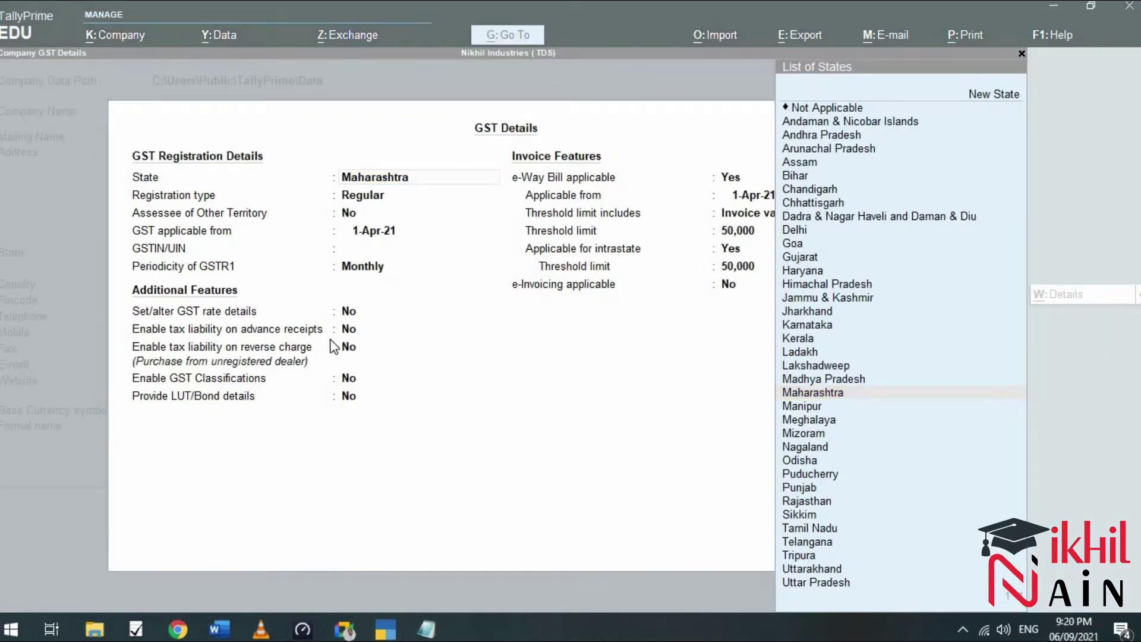
left_click(1022, 60)
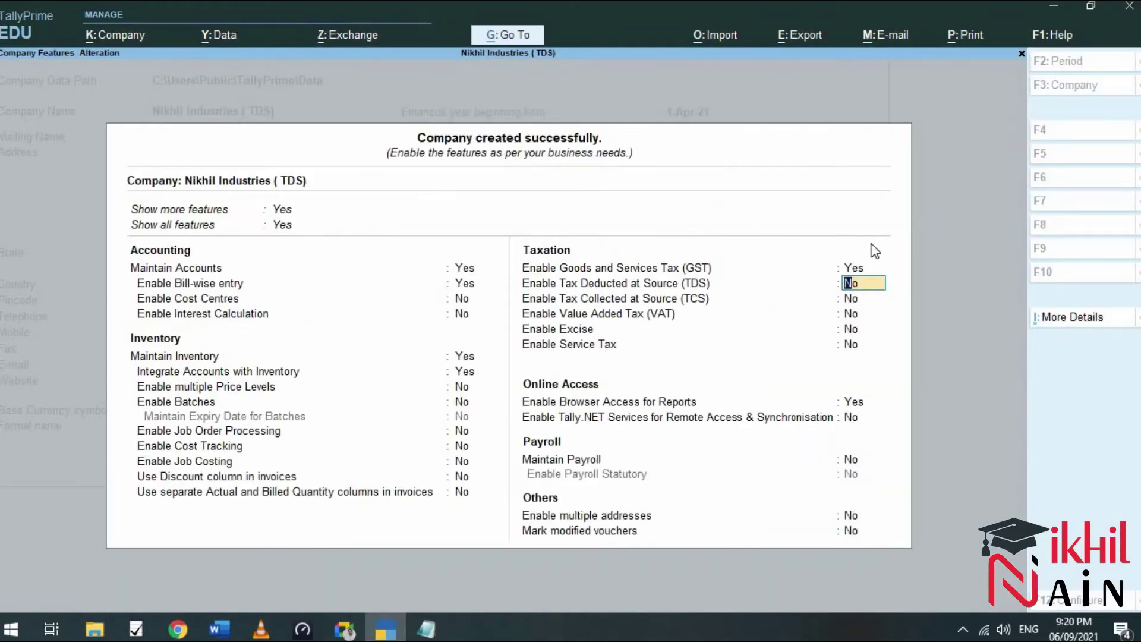
key("Up")
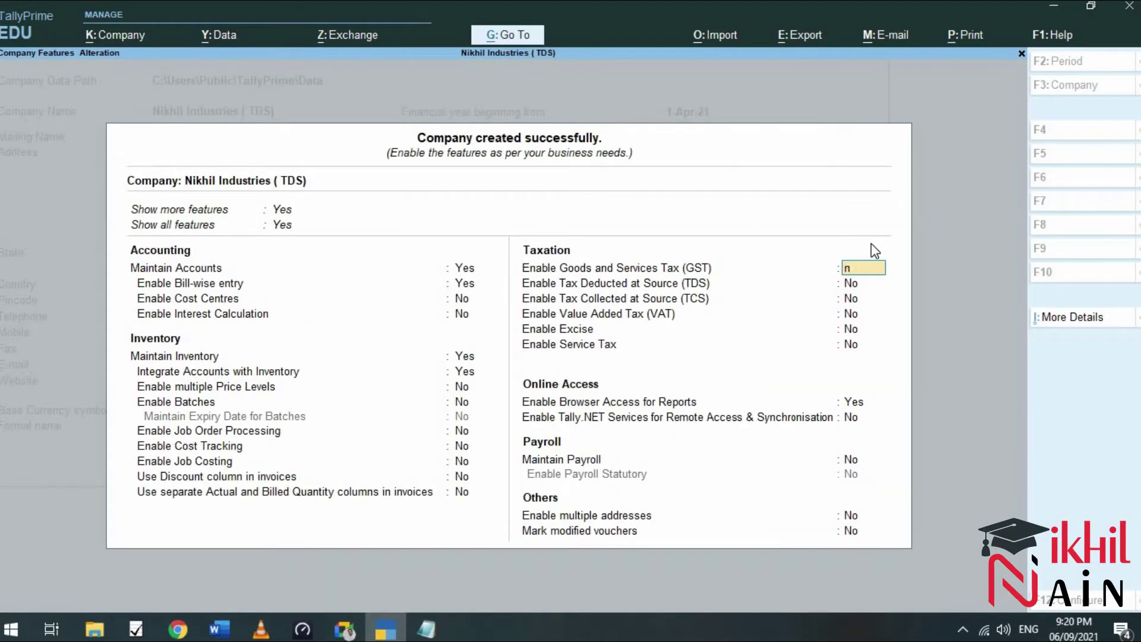
key("Return")
type("yes")
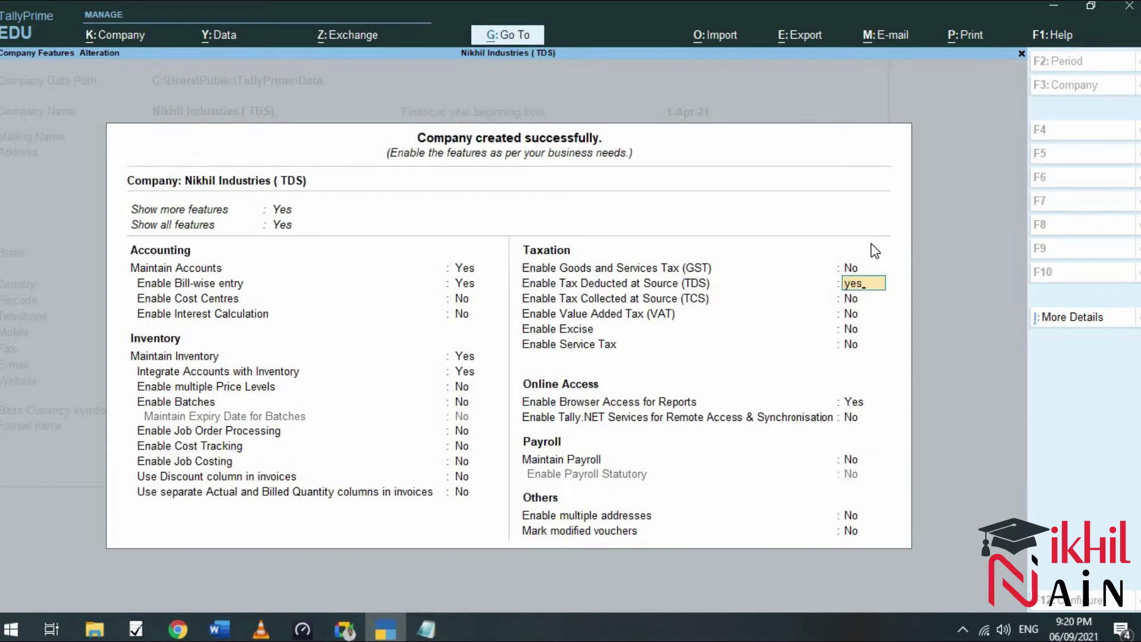
key("Return")
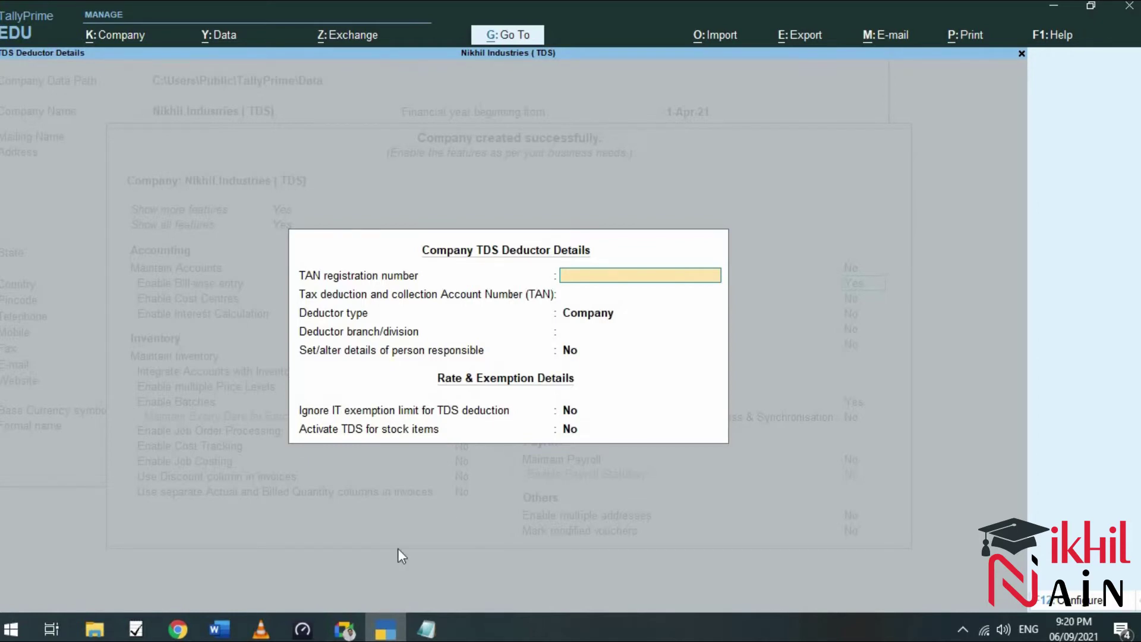
Bring up Chrome and open a new browser window.
left_click(178, 630)
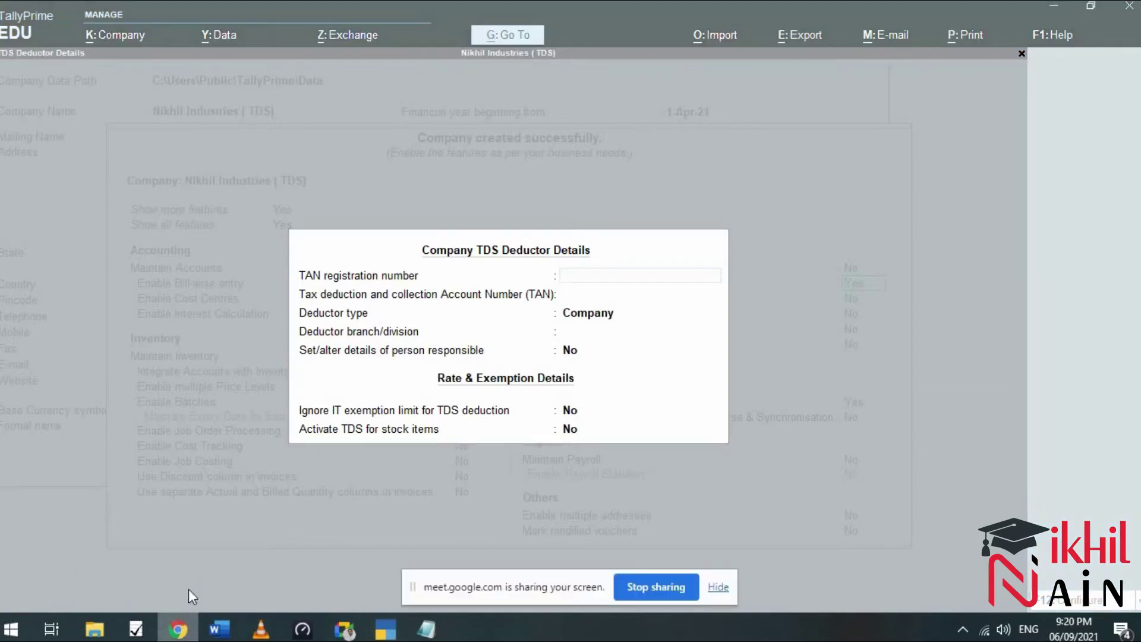
mouse_move(179, 634)
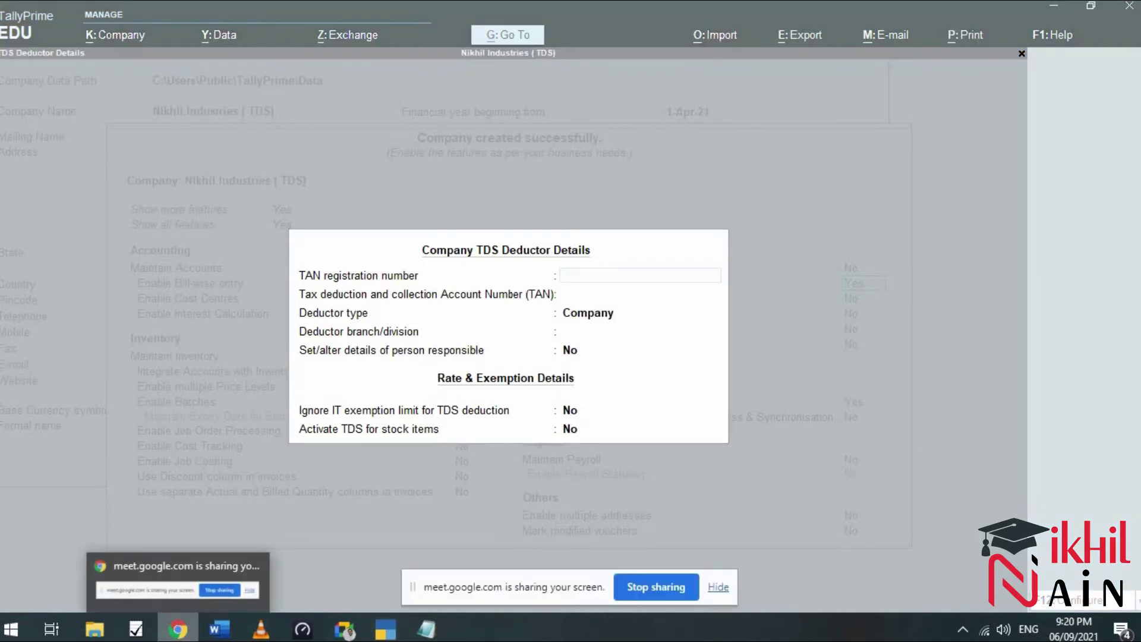
middle_click(179, 635)
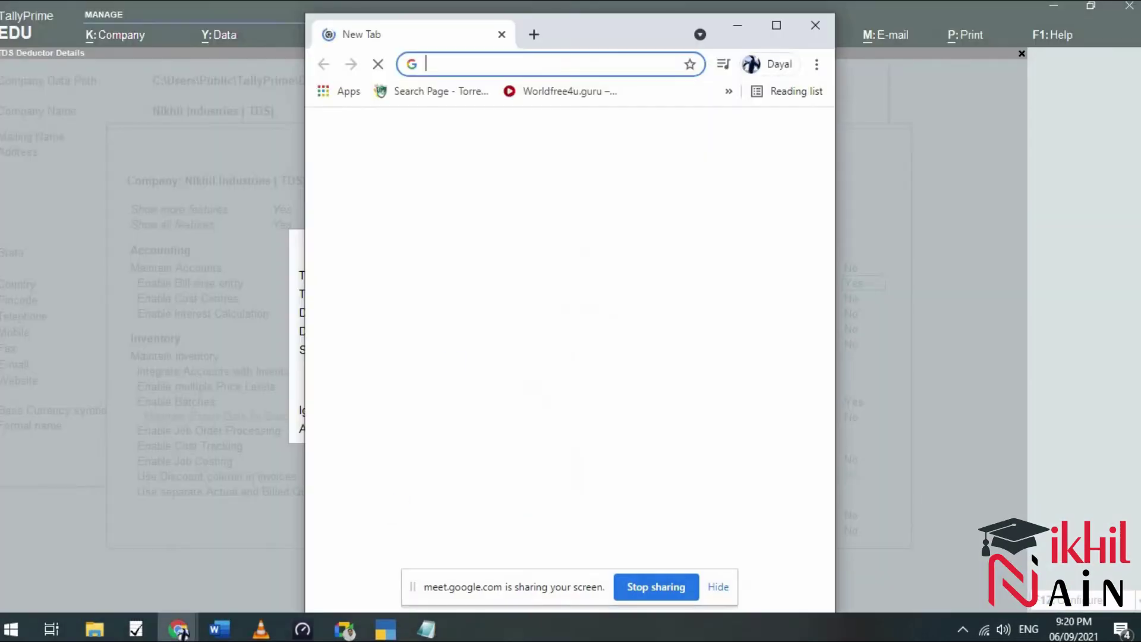
Search Google Images for 'pan number sample' and preview a sample PAN card.
left_click(777, 25)
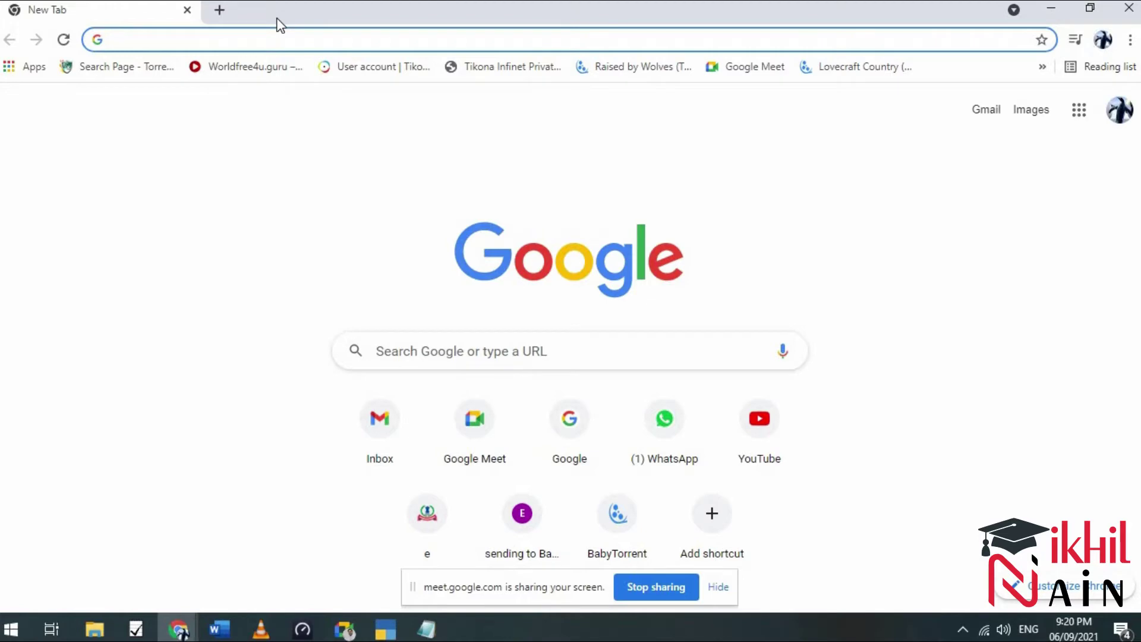
type("pan")
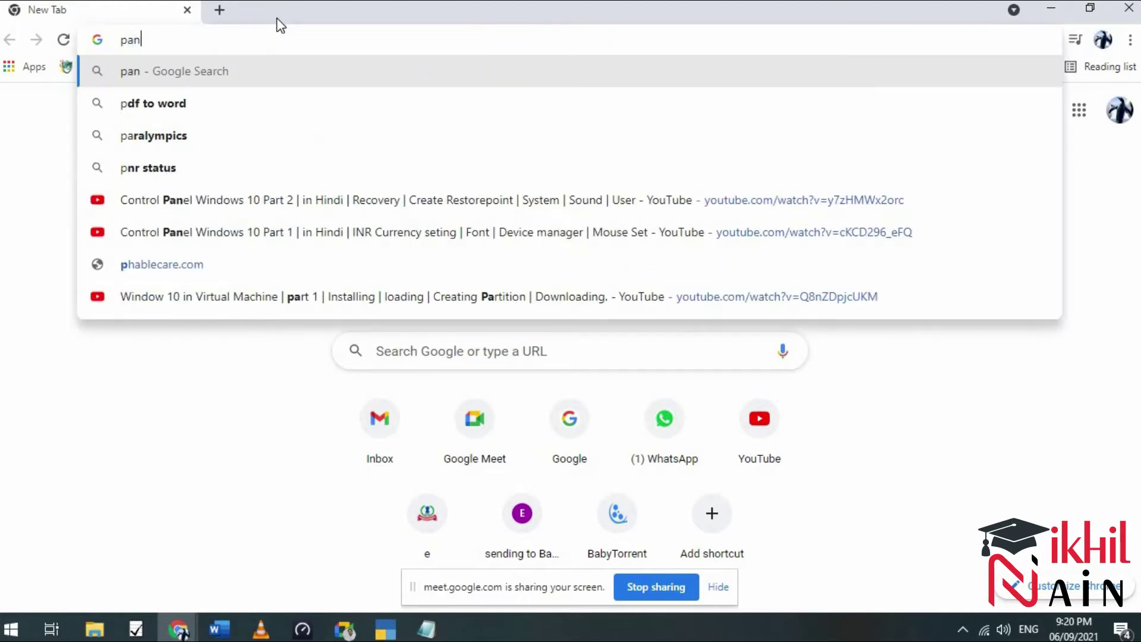
type(" number ")
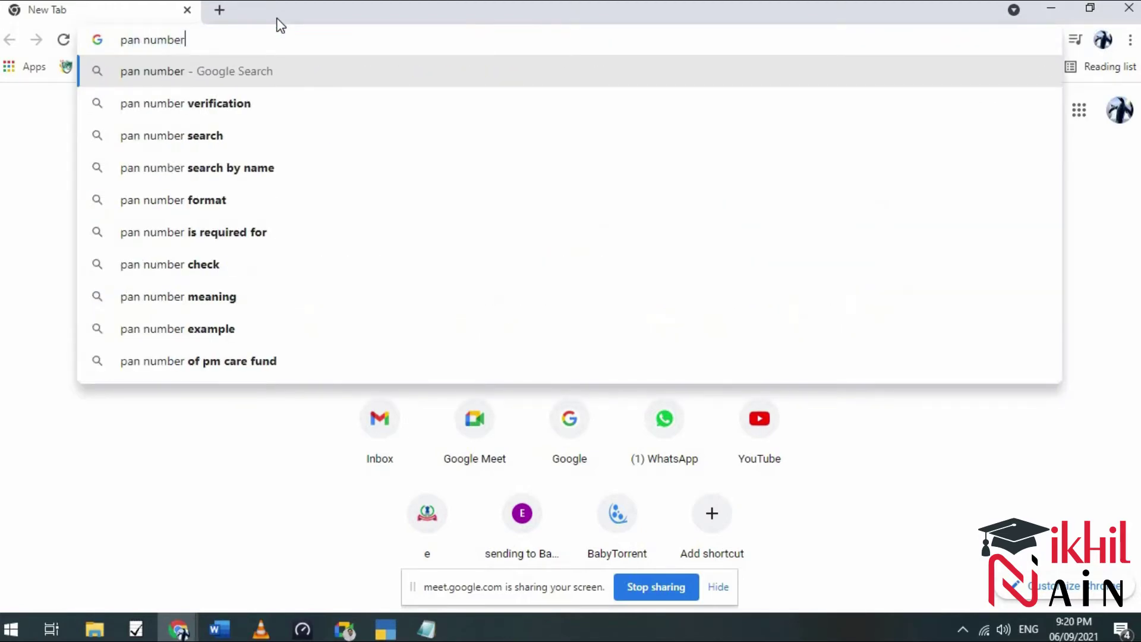
type("sample")
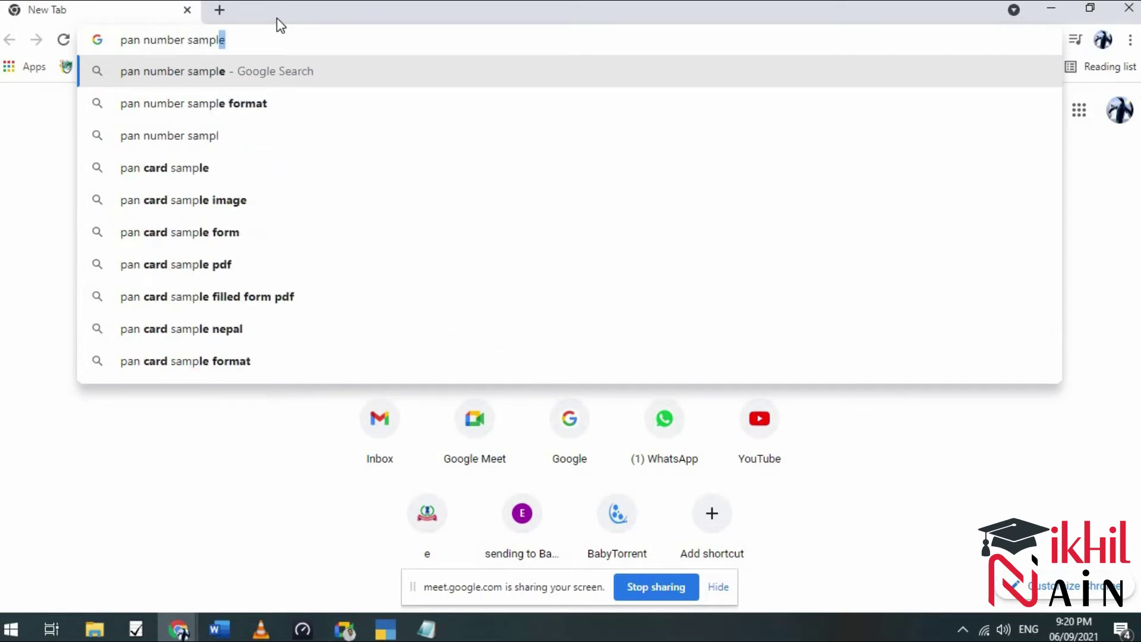
key("Return")
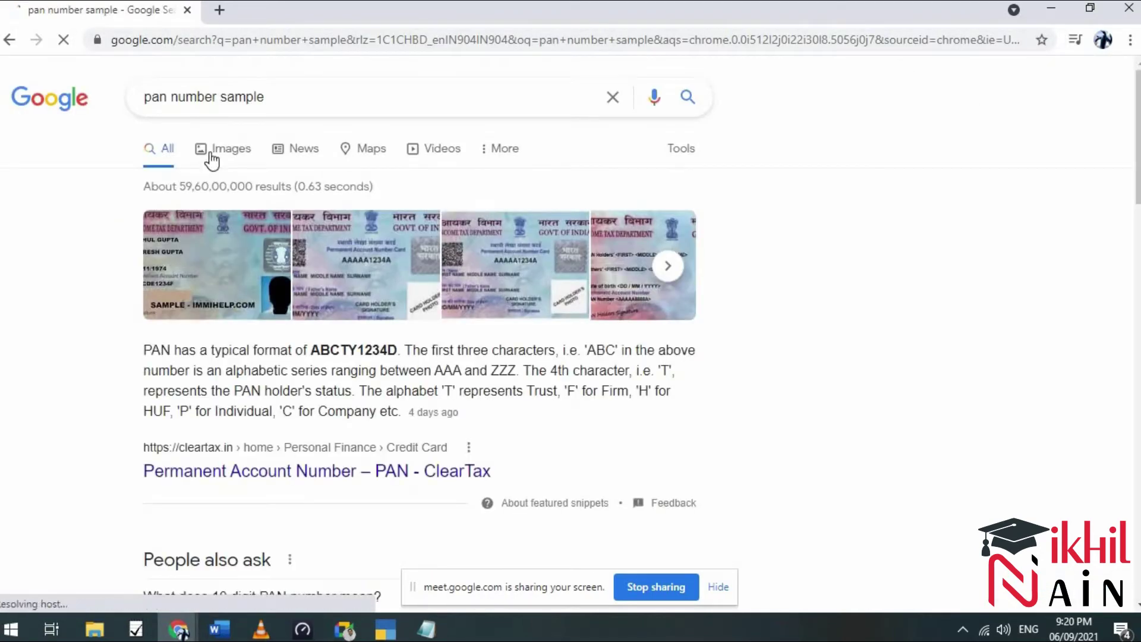
left_click(215, 150)
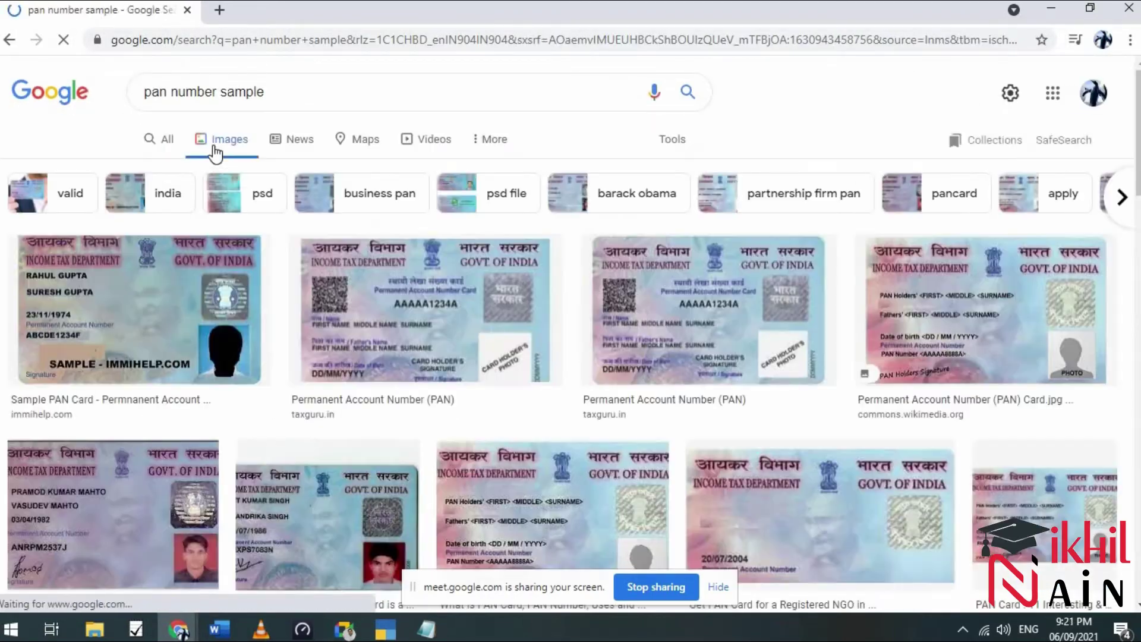
left_click(390, 299)
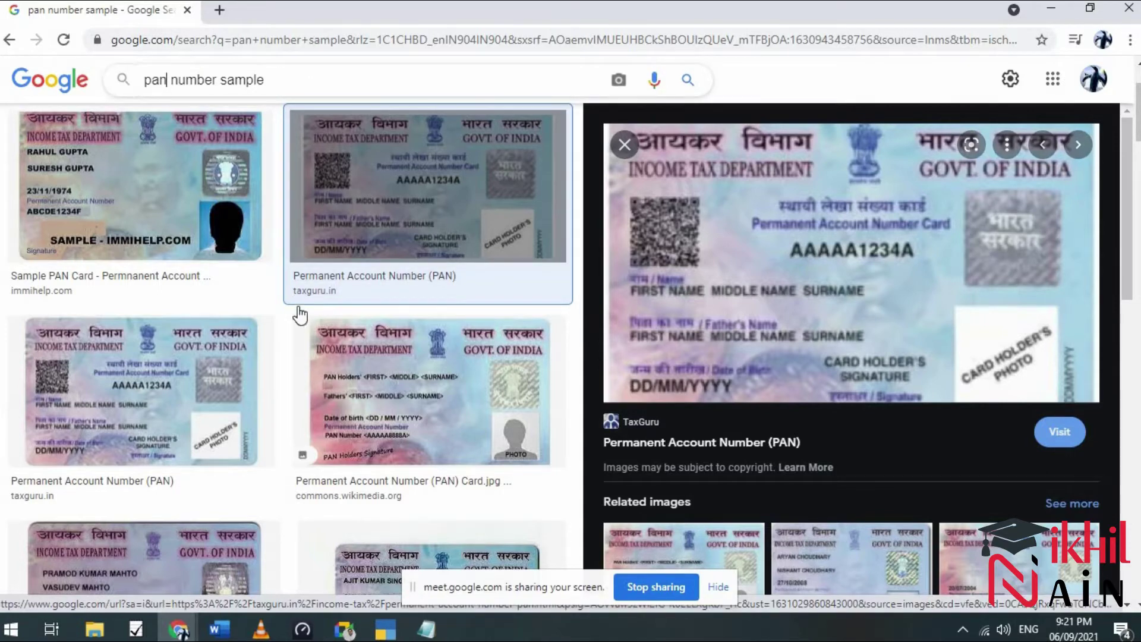
Change the search to 'tan number sample', preview the TAN format, and close Chrome.
key("BackSpace")
key("BackSpace")
key("BackSpace")
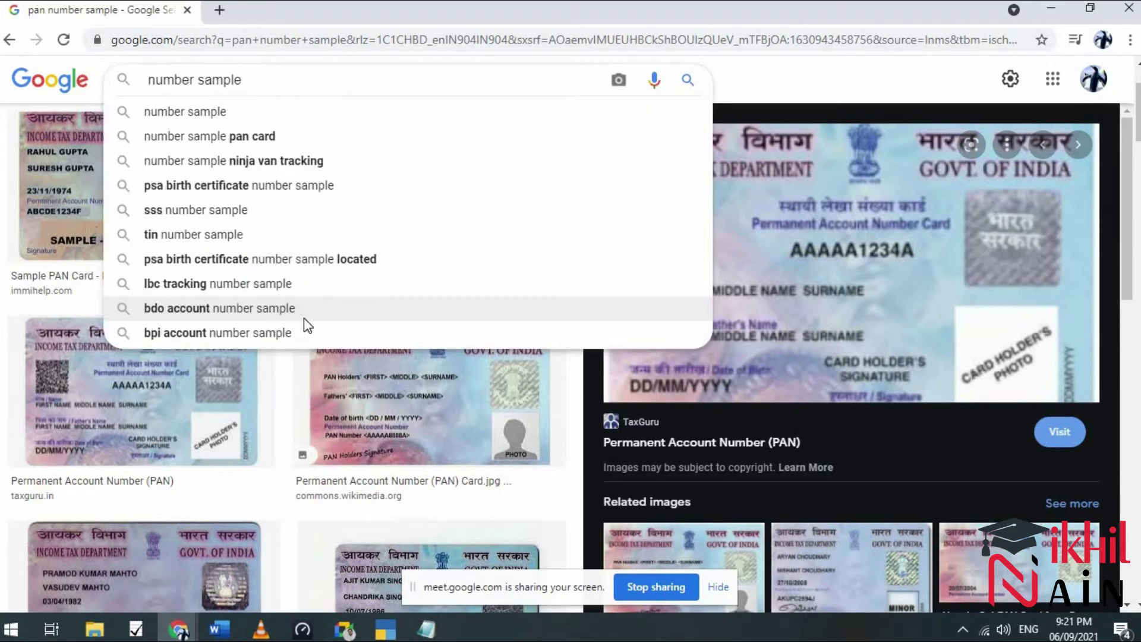
type("tan")
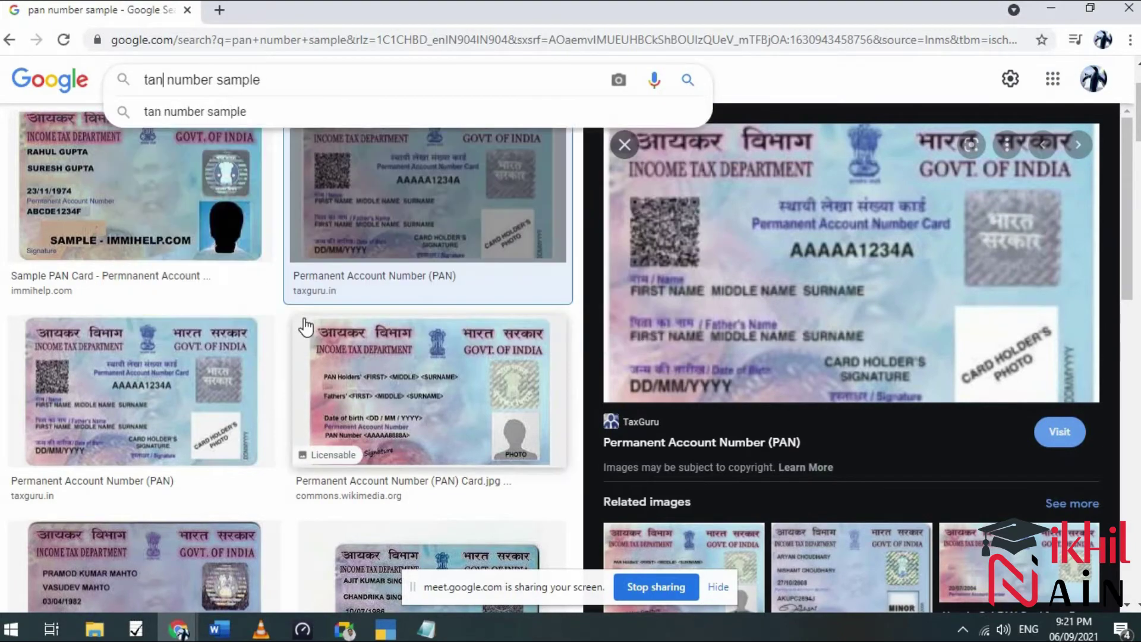
key("Return")
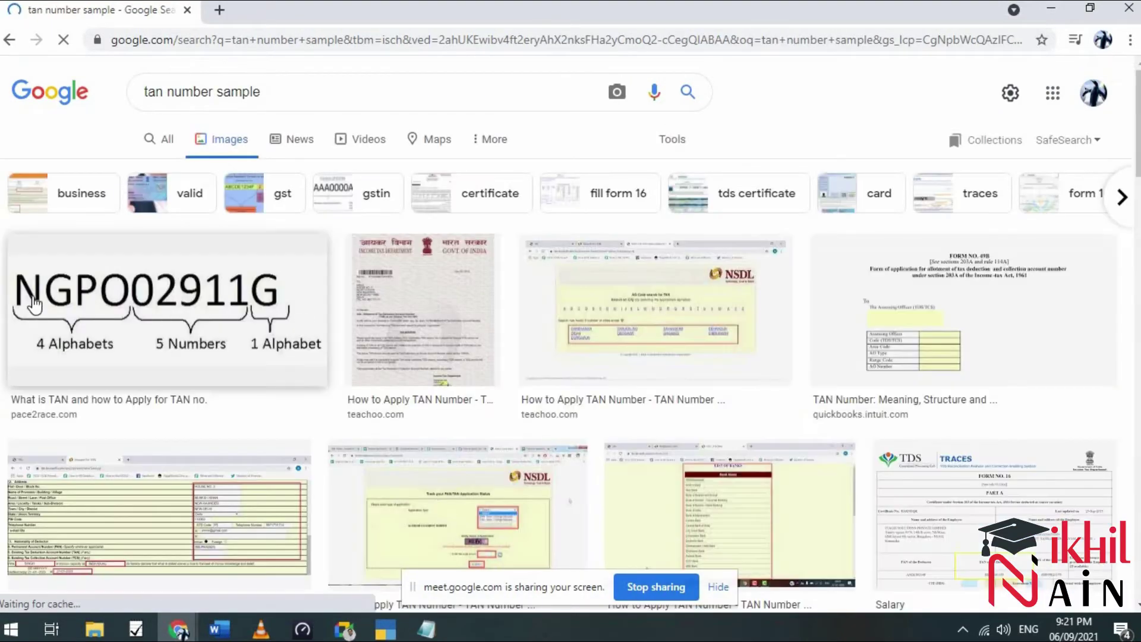
left_click(47, 306)
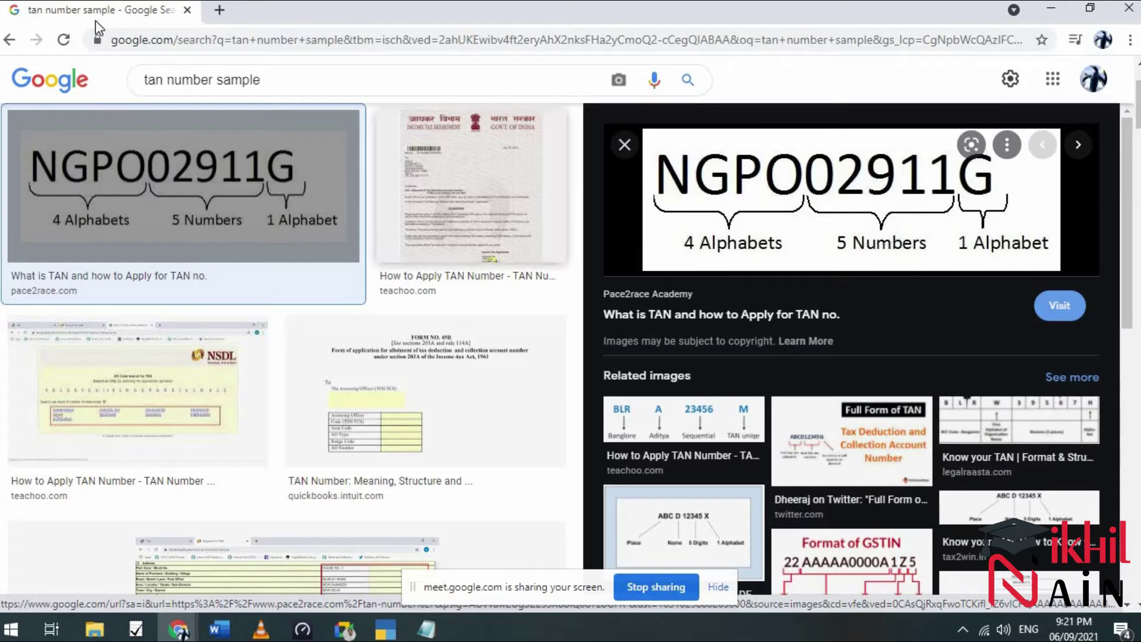
left_click(187, 10)
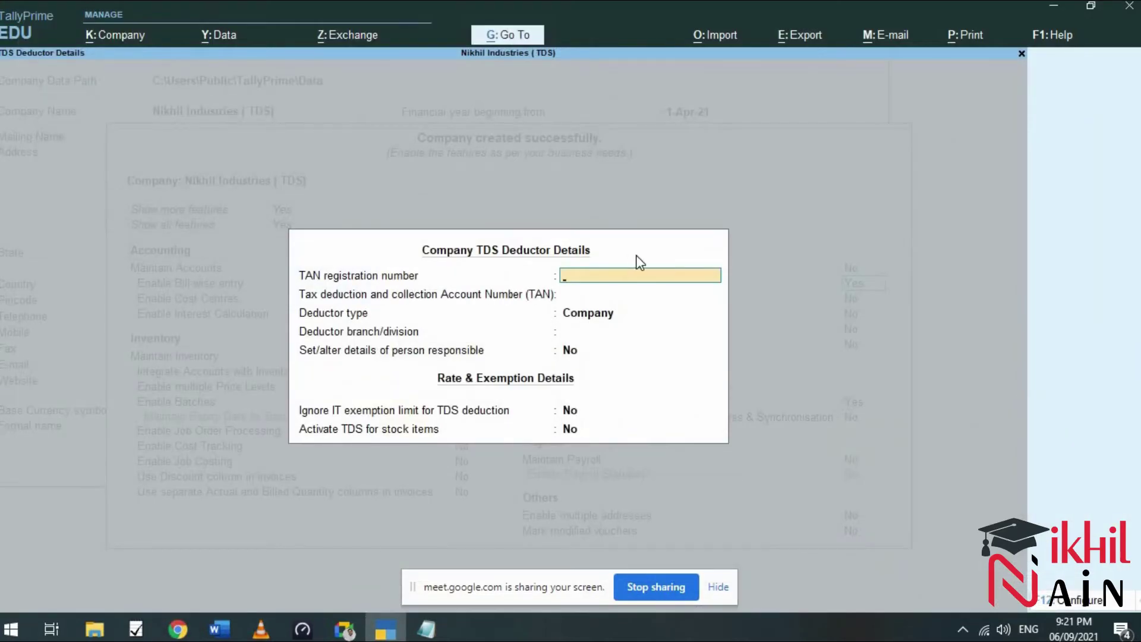
Enter the sample TAN in both the TAN registration number and TAN fields.
type("AAAA12345A")
key("Return")
type("AAAA")
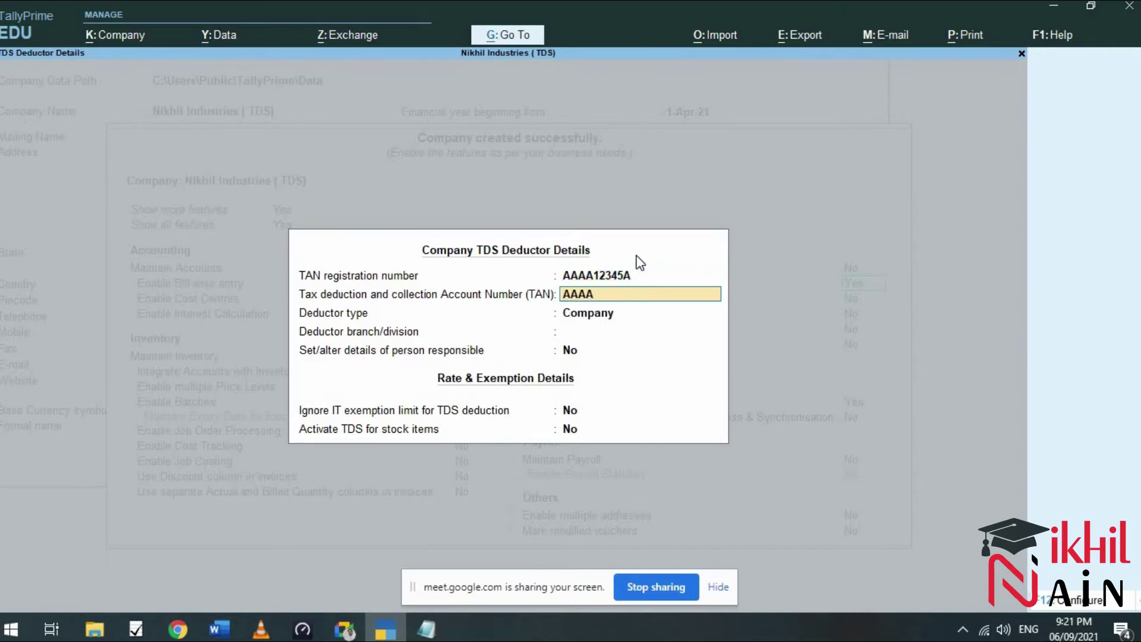
type("12345A")
key("Return")
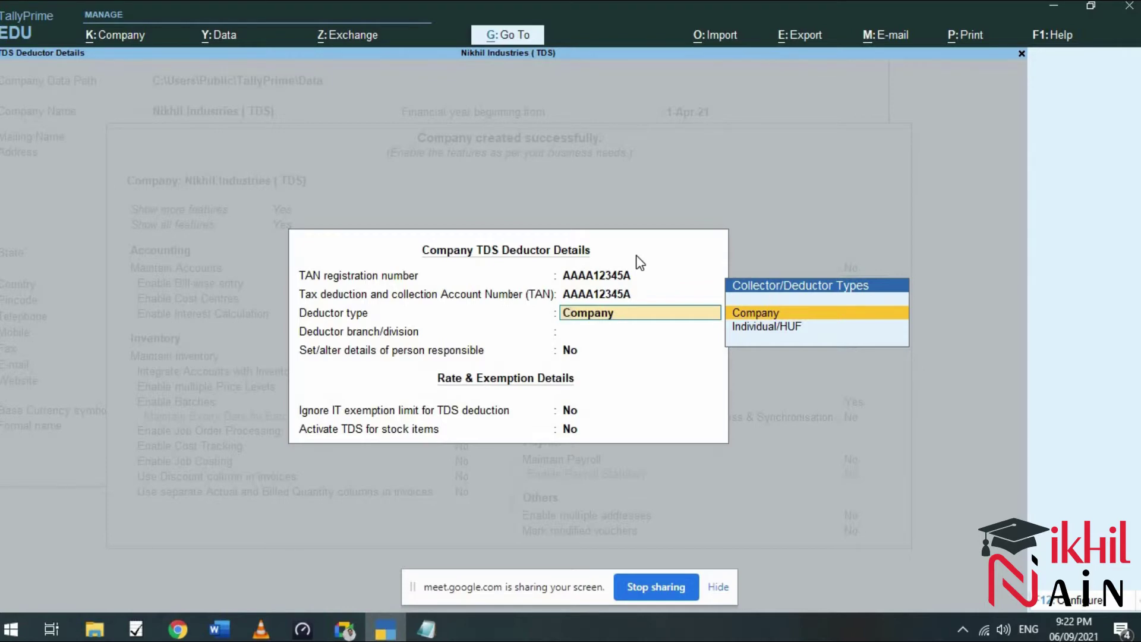
Keep deductor type Company, set branch Mumbai, and choose Yes for person responsible details.
key("Down")
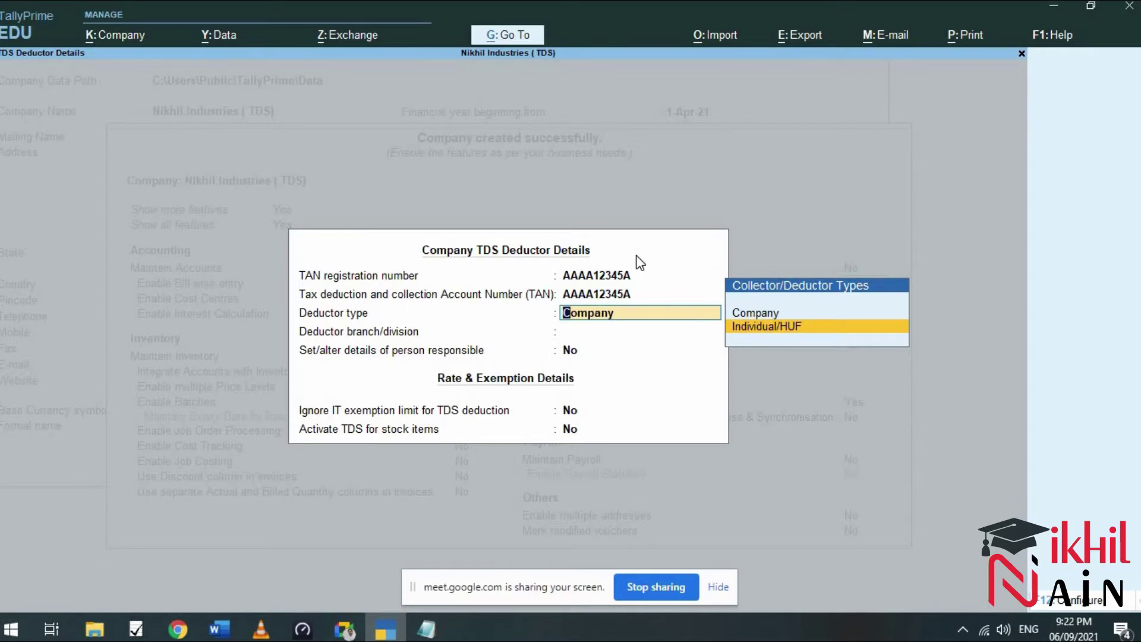
key("Up")
key("Return")
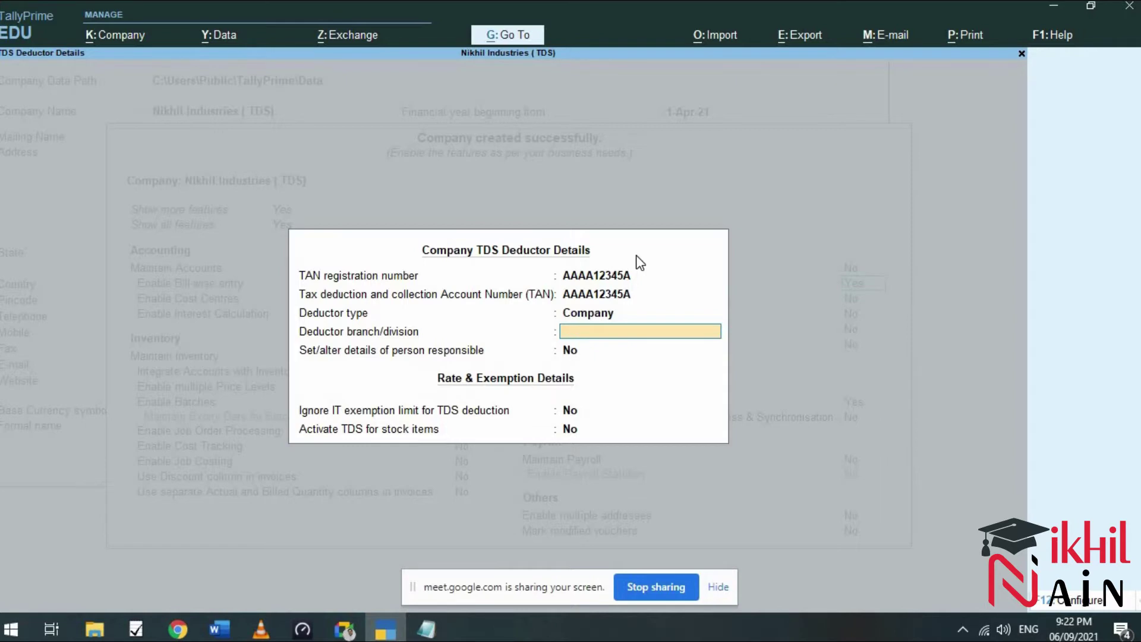
type("Mumbai")
key("Return")
type("y")
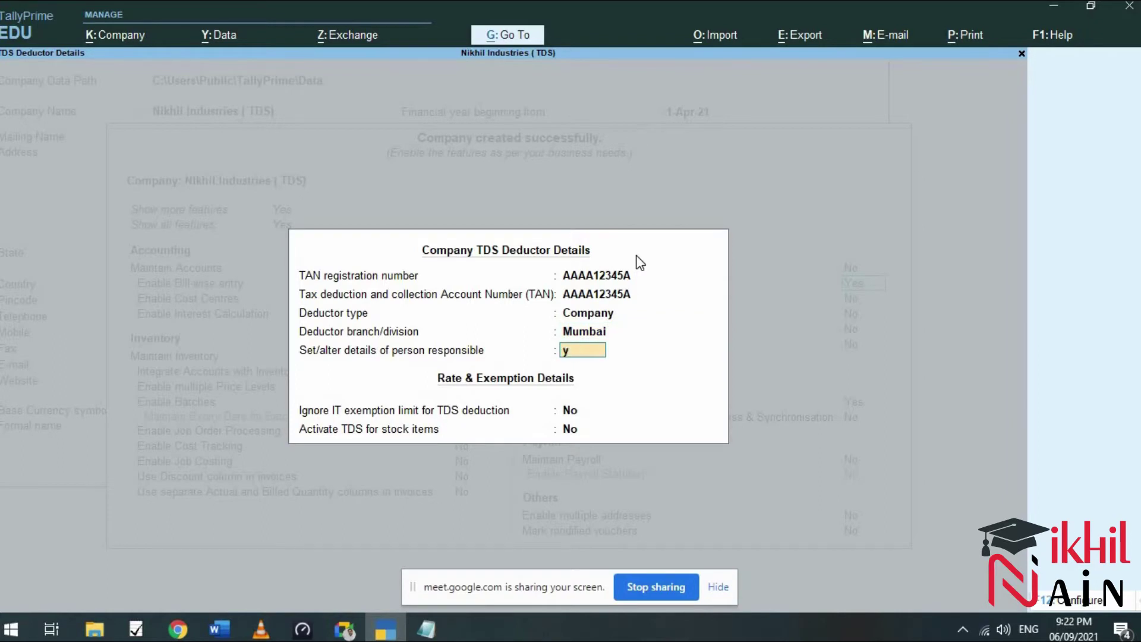
type(".")
key("Return")
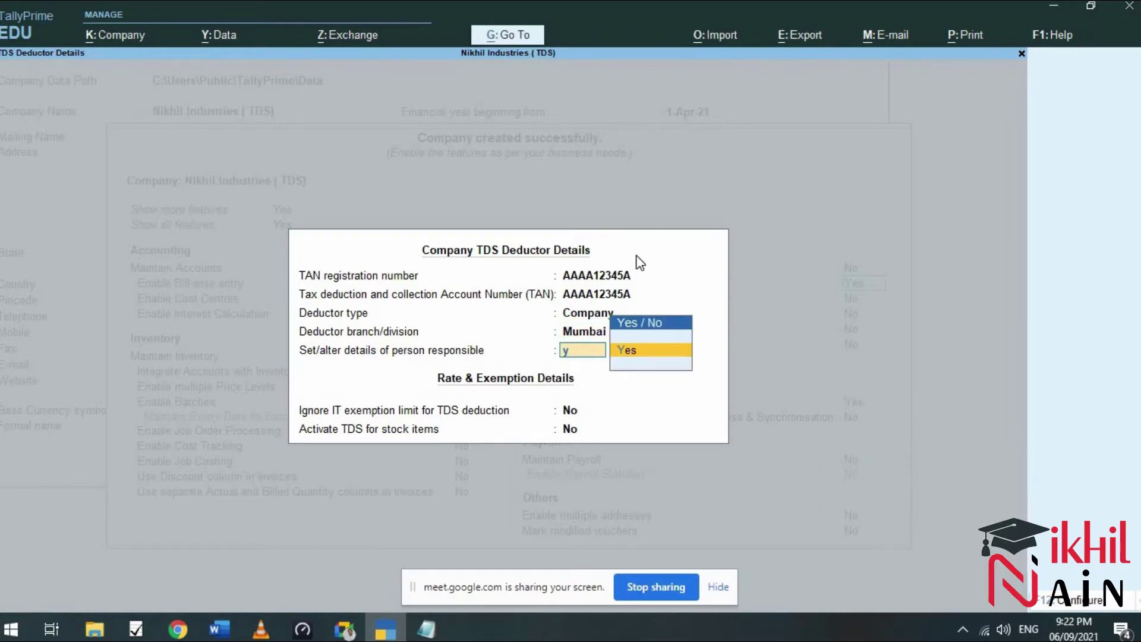
key("Return")
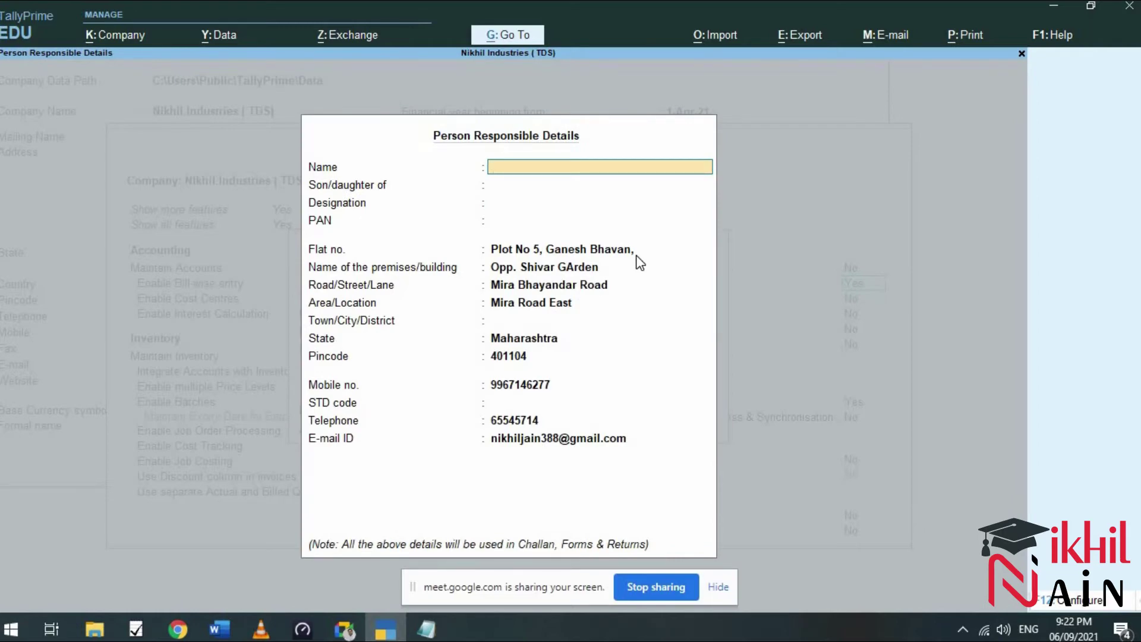
Enter the responsible person's name, parent's name, designation Director and PAN.
key("Return")
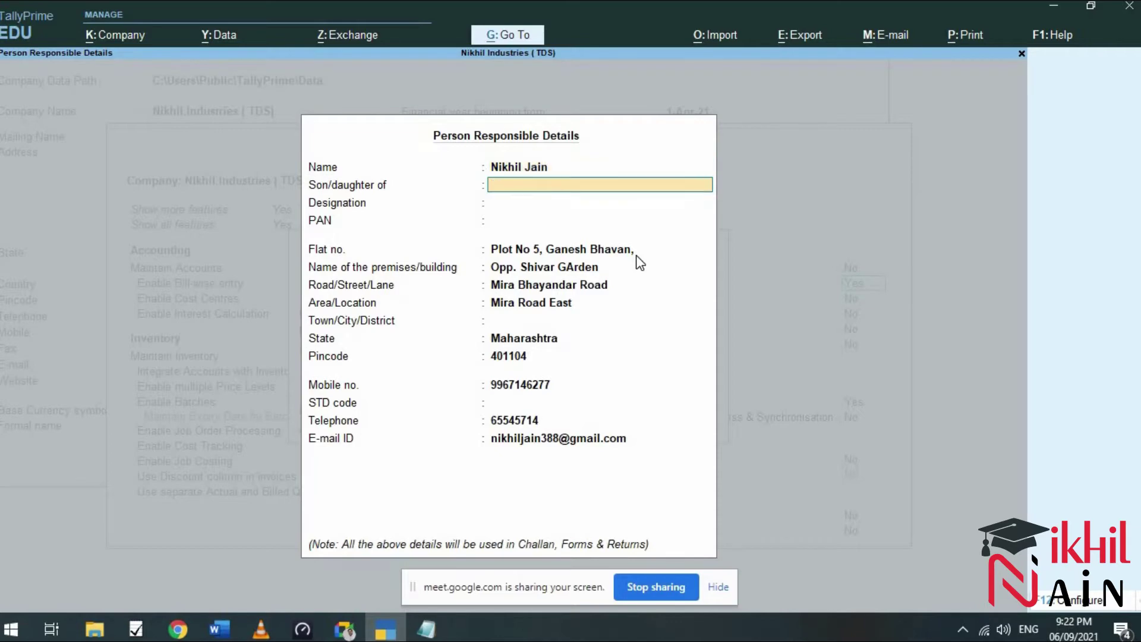
key("Return")
type("Director")
key("Return")
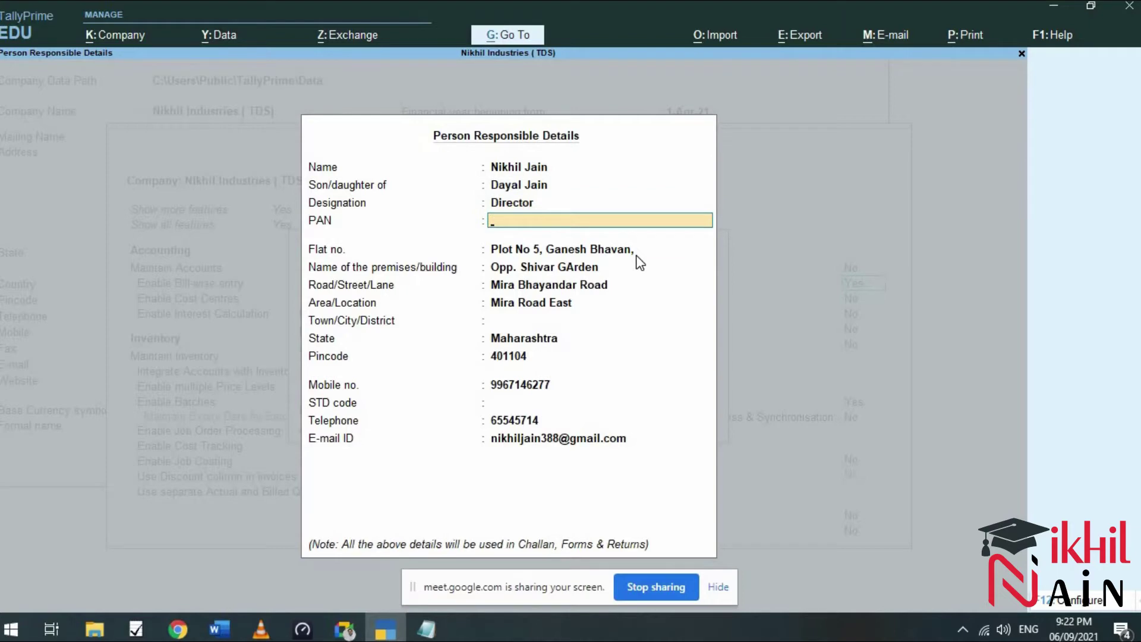
type("AAAAA1234A")
key("Return")
key("Return")
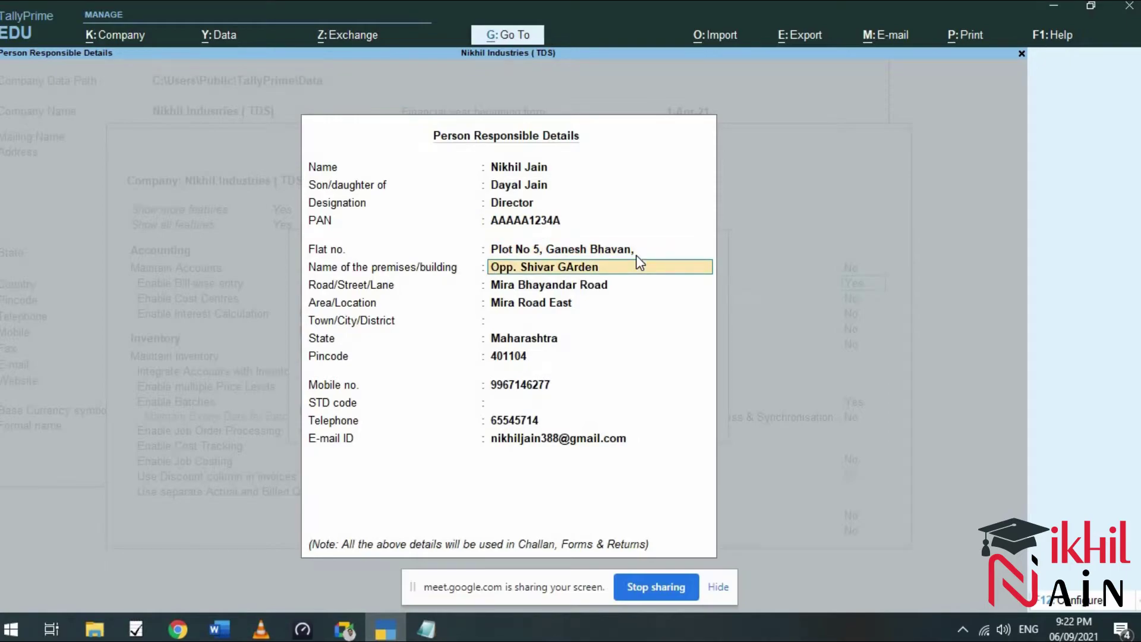
Set town to Thane and STD code 0222, keeping other address details unchanged.
key("Return")
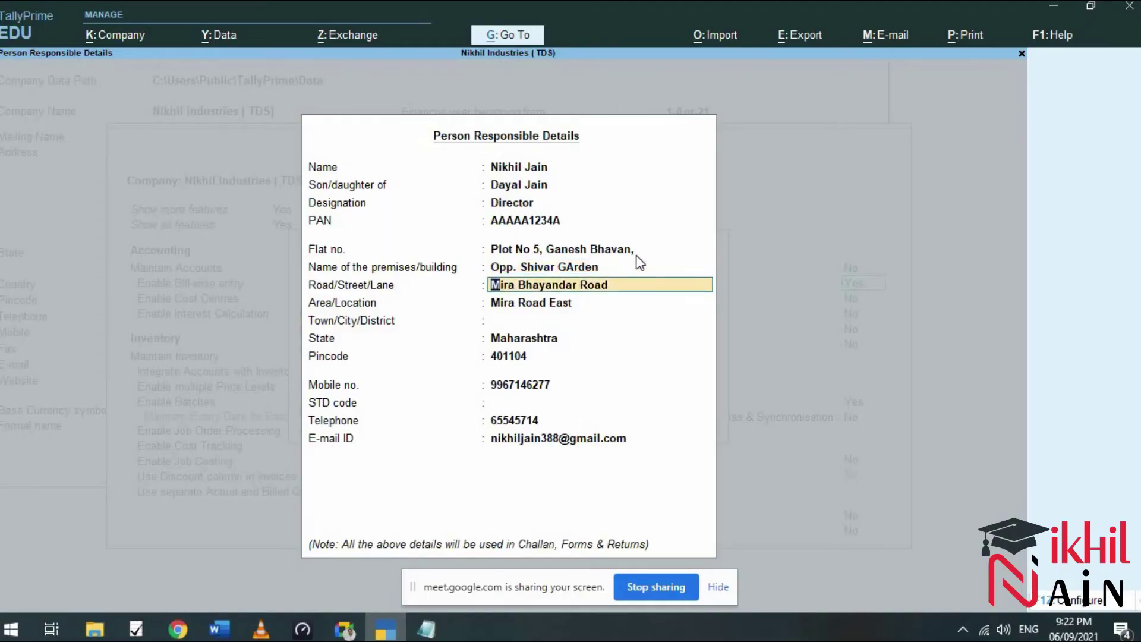
key("Return")
key("Return")
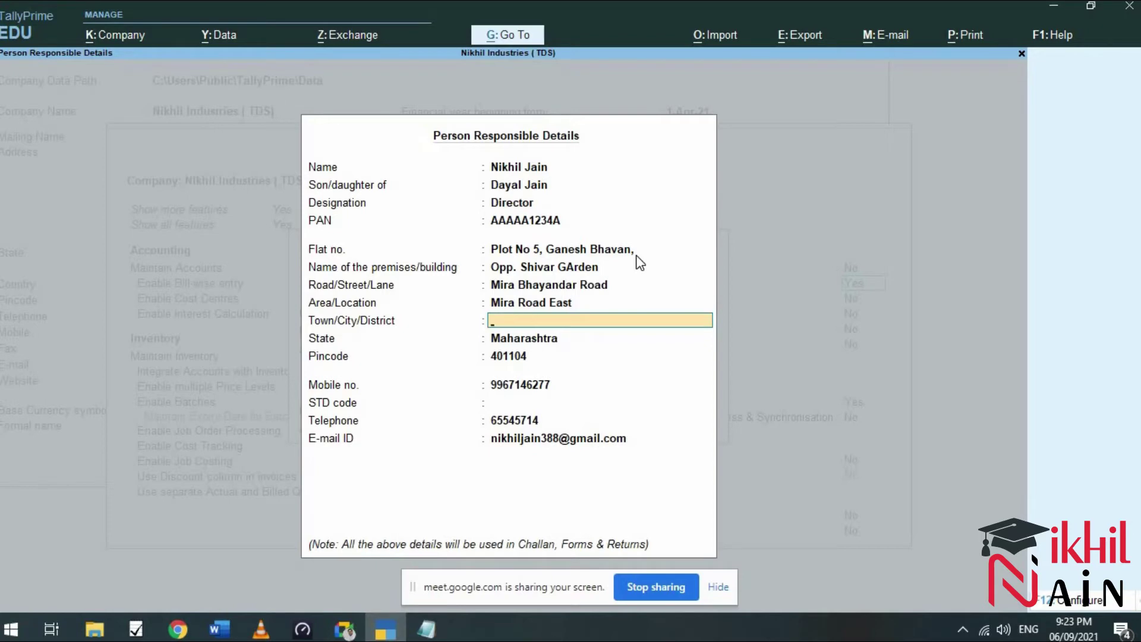
type("Thane")
key("Return")
key("Return")
key("Return")
key("Return")
type("0222")
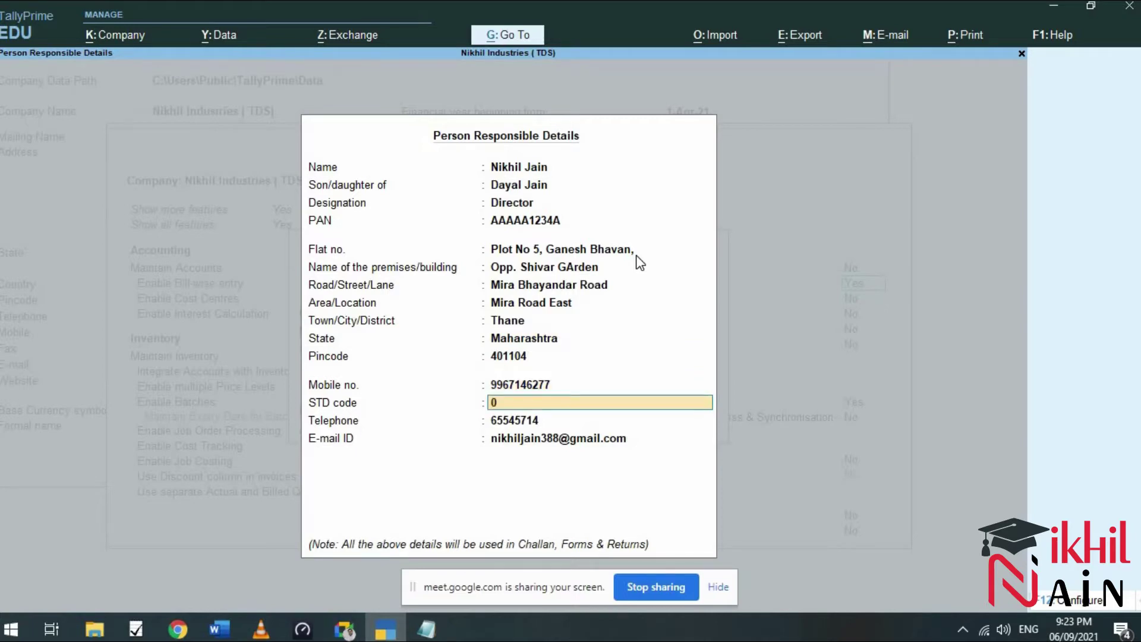
key("Return")
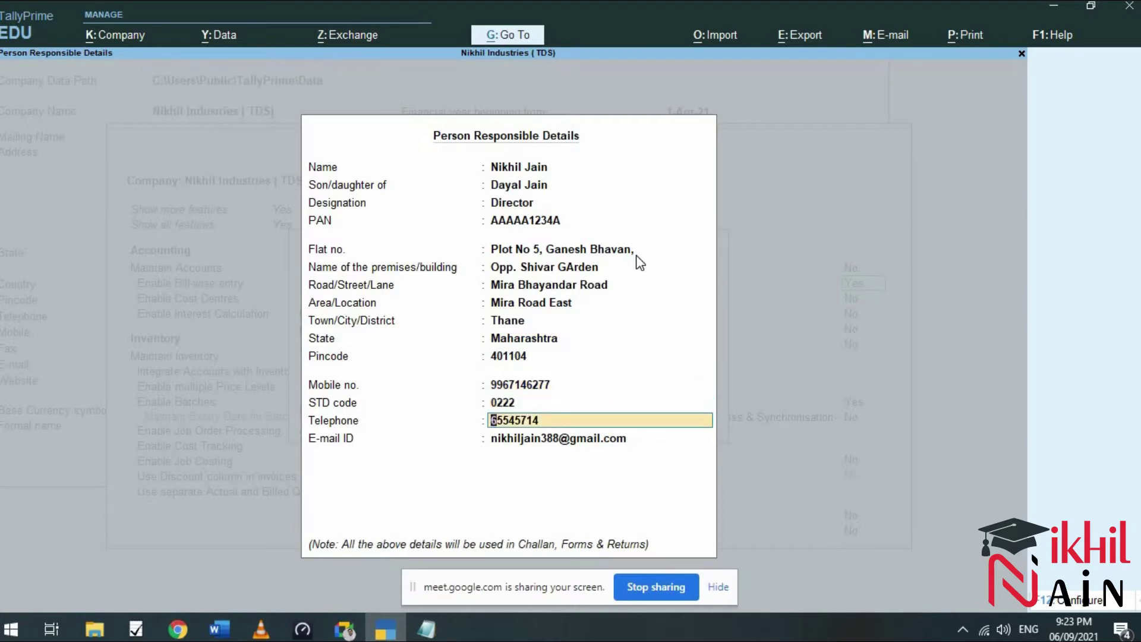
key("Return")
key("Return")
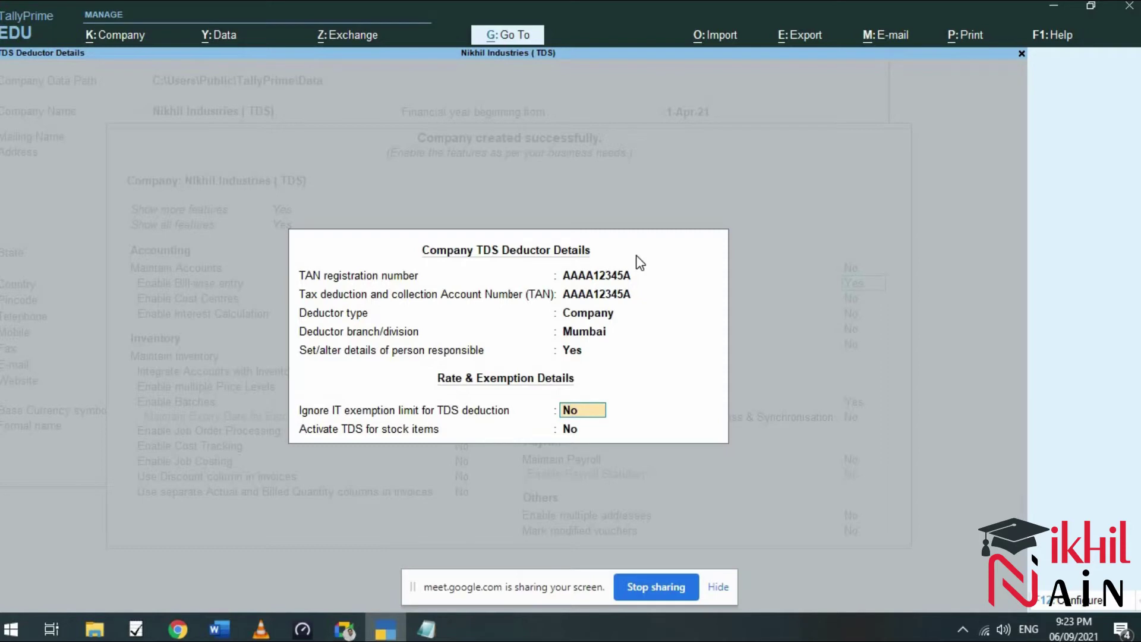
Keep ignoring the exemption limit at No, accept the deductor details and save the company features.
key("Return")
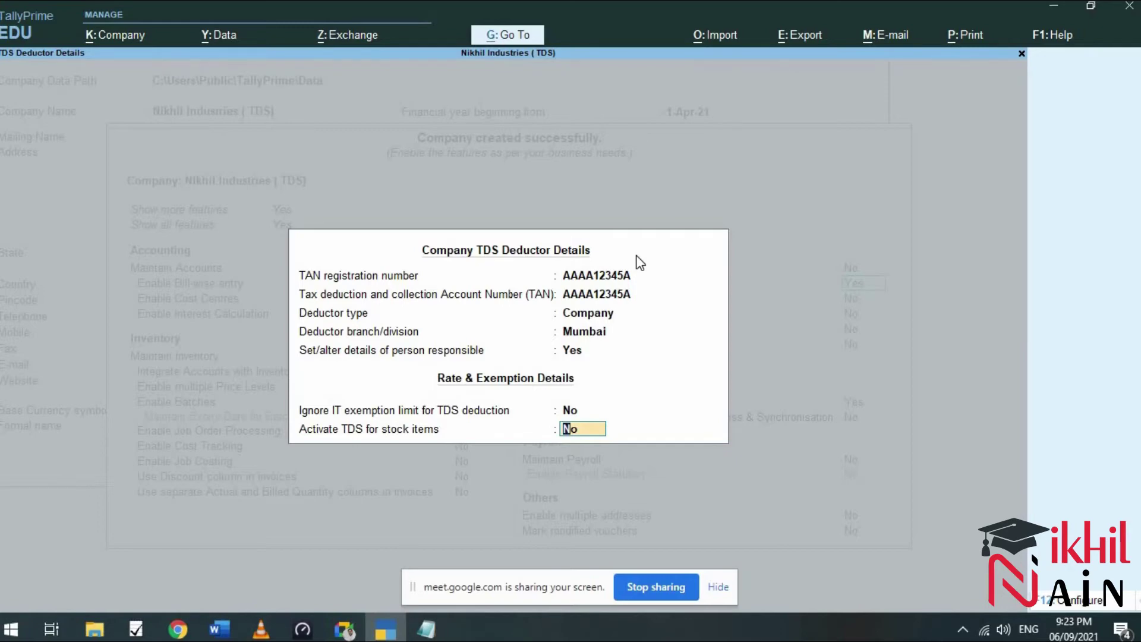
key("Return")
key("Return")
key("Return")
key("Return")
key("Return")
key("Return")
key("Return")
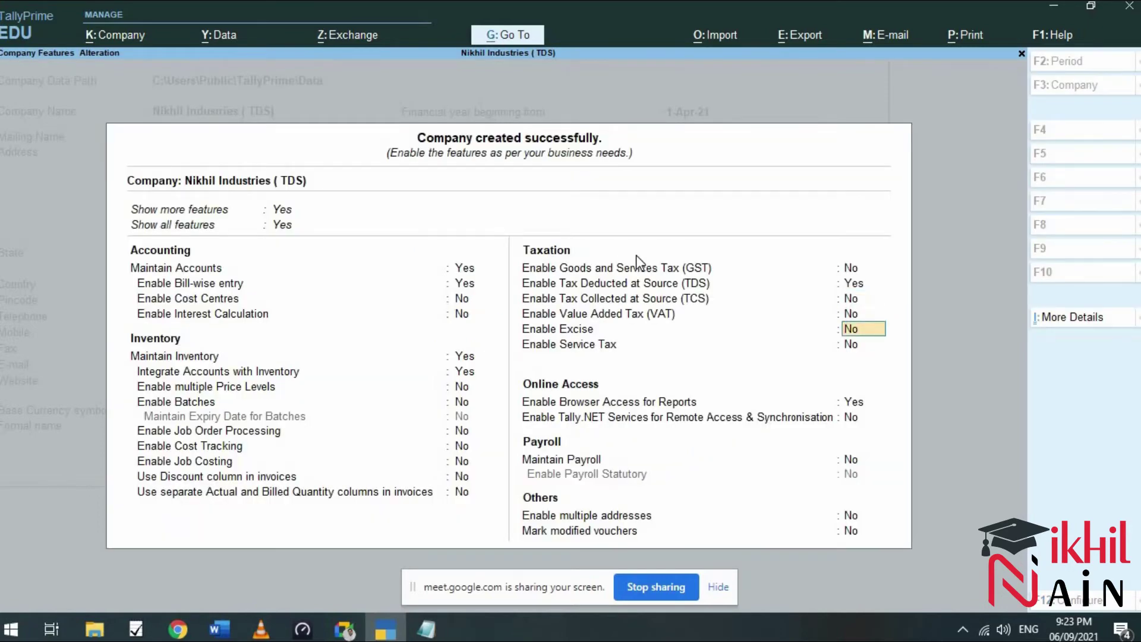
key("Return")
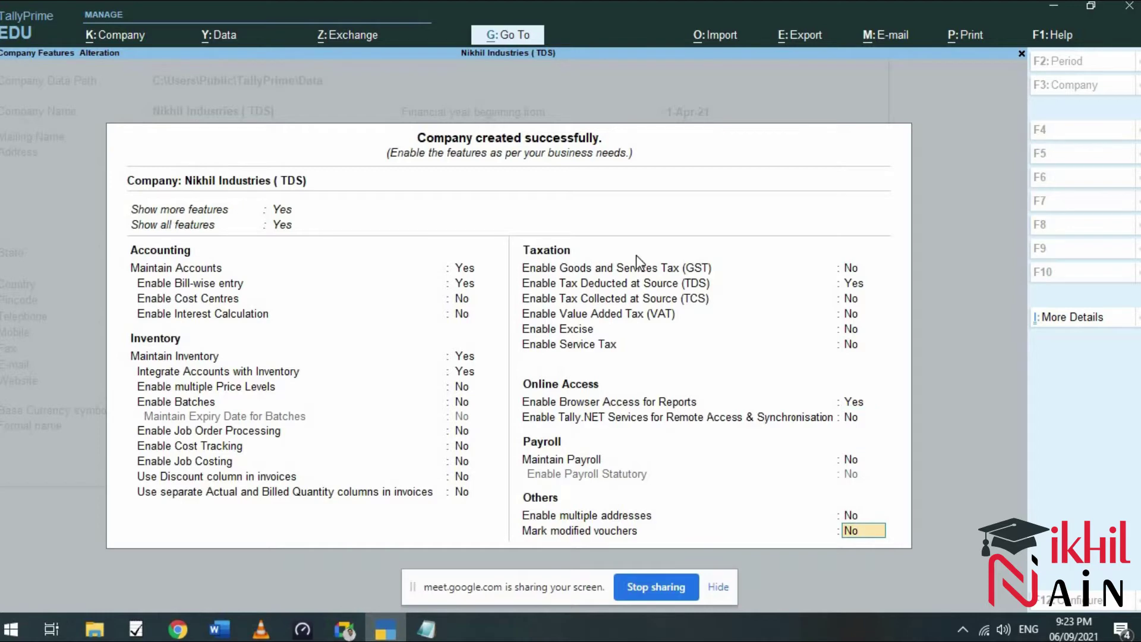
key("Return")
key("Return")
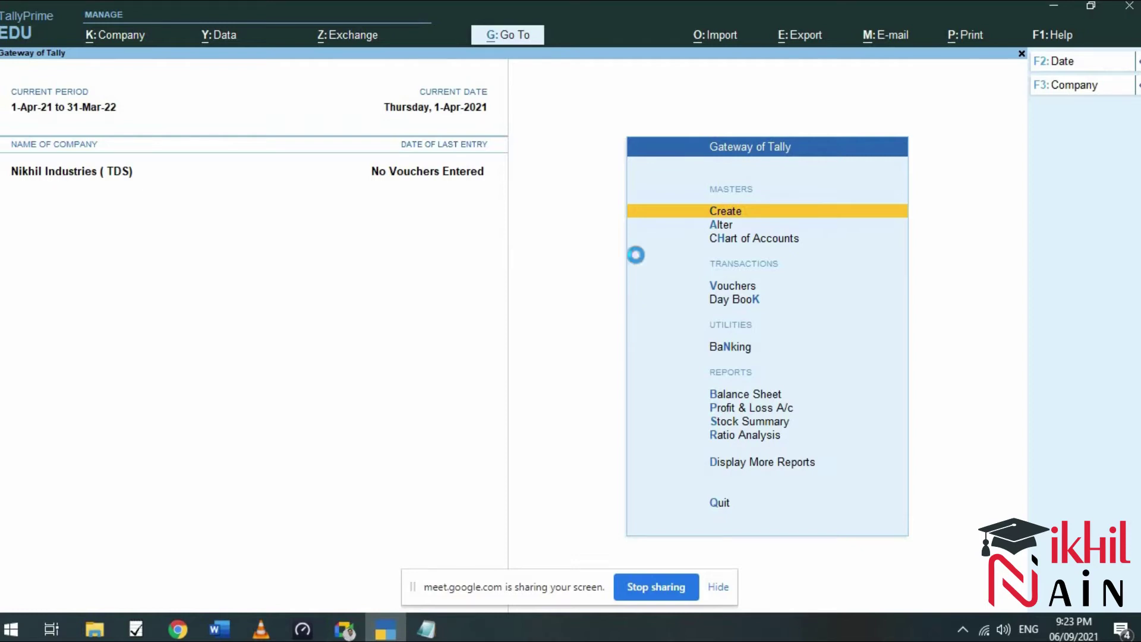
Open a new Ledger creation form and check the auditor example in the Word notes.
key("Return")
key("Down")
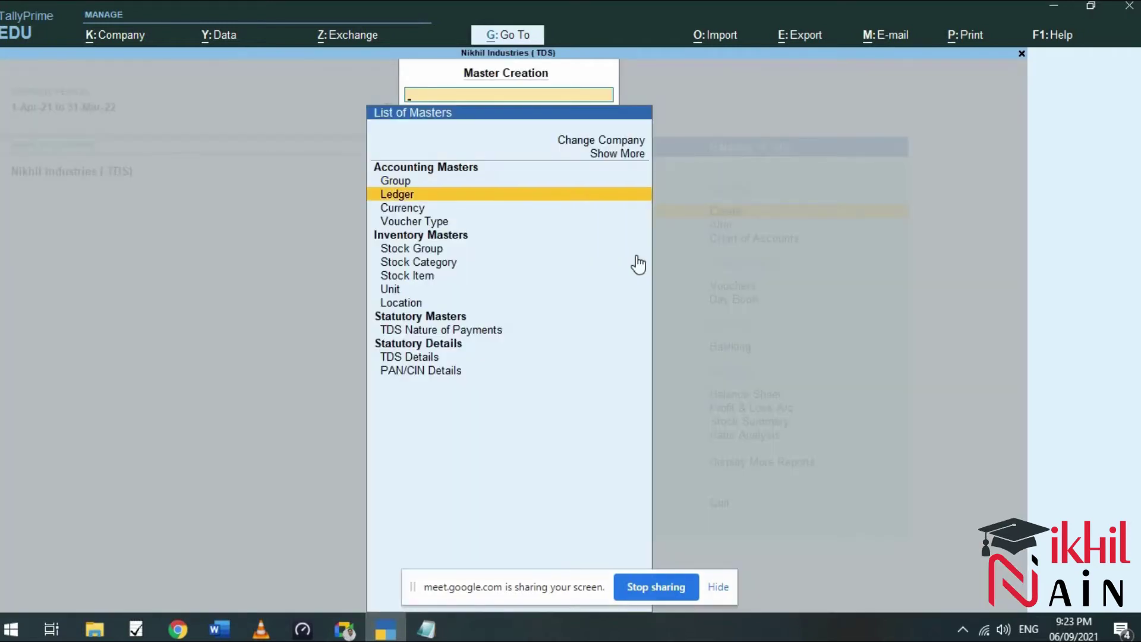
key("Return")
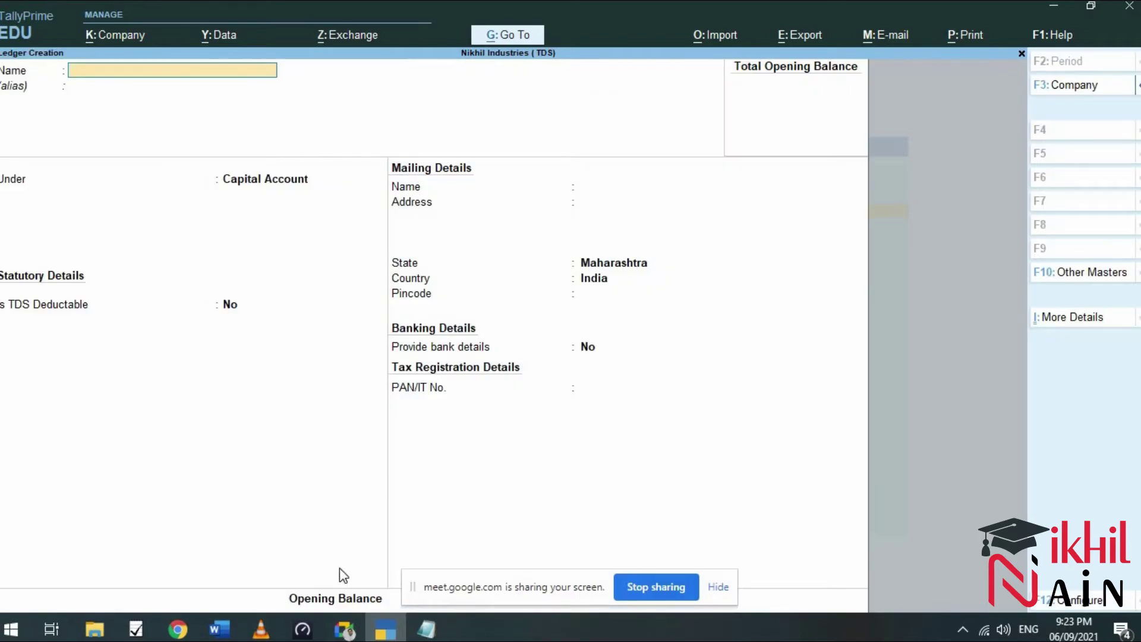
left_click(226, 637)
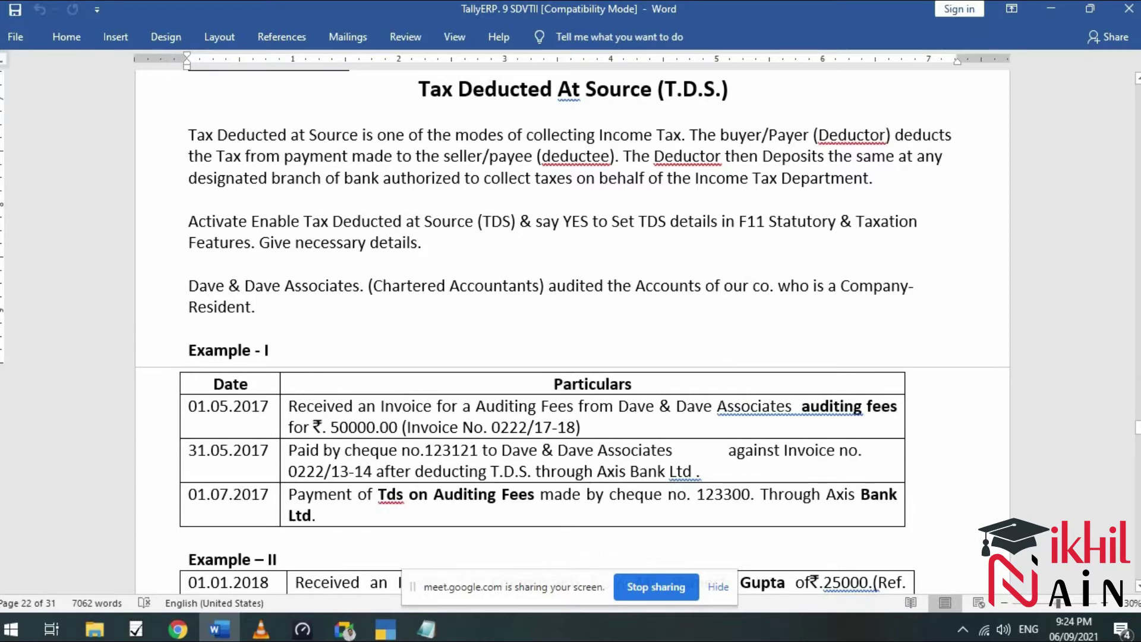
left_click(395, 633)
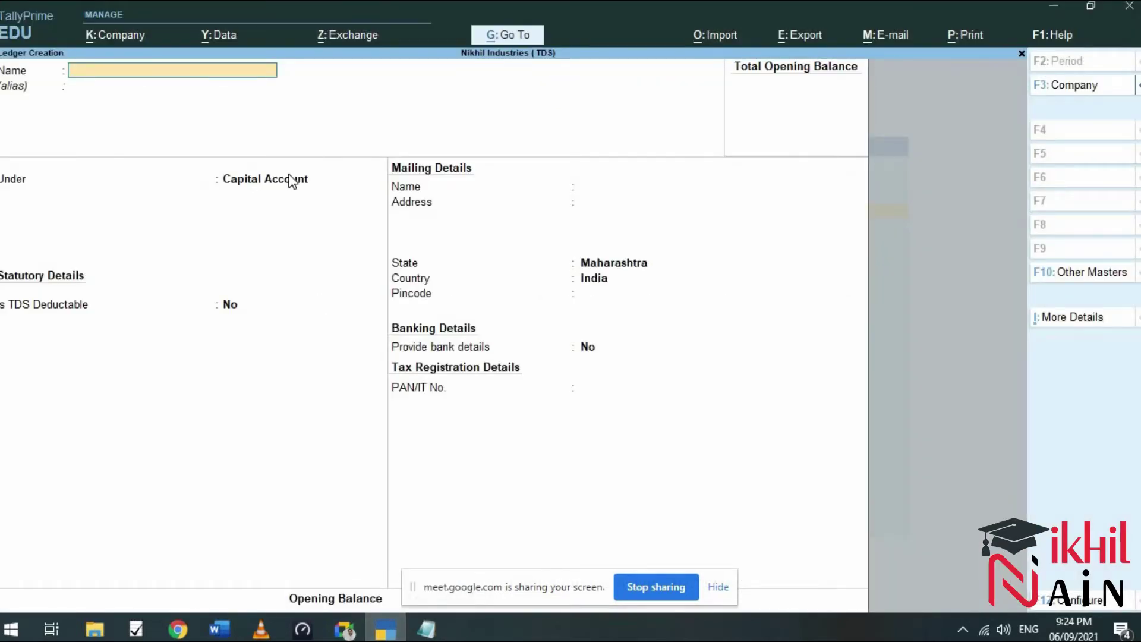
Create ledger 'Dave & Dave Associates' under Sundry Creditors, leaving the credit period blank.
type("Dave & Dave Associates")
key("Return")
key("Return")
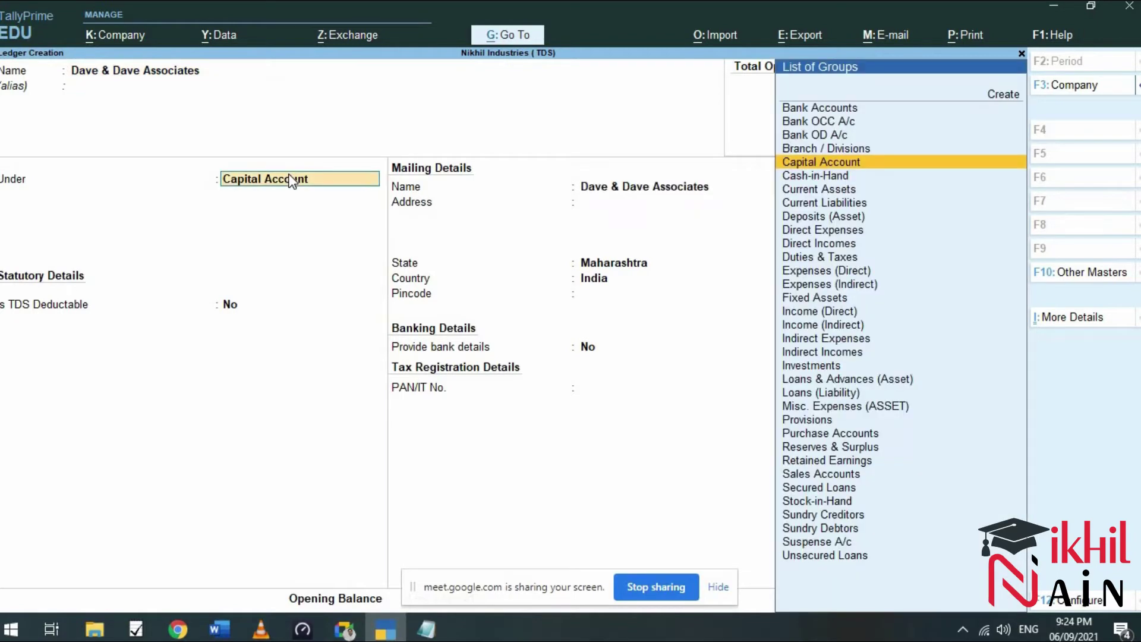
type("s")
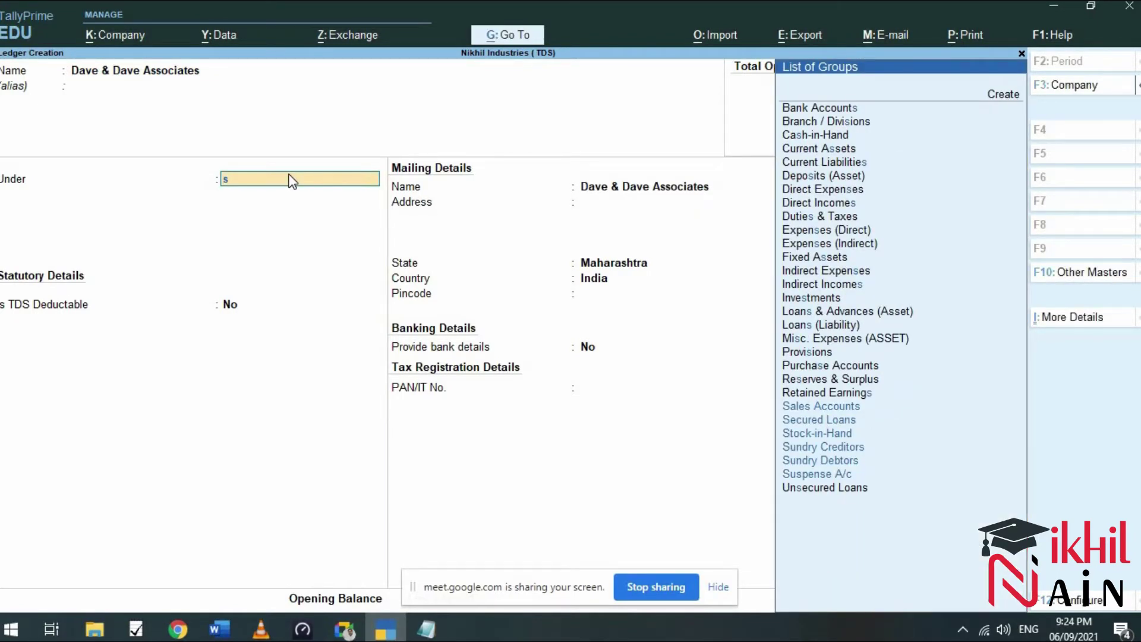
key("BackSpace")
type("Su")
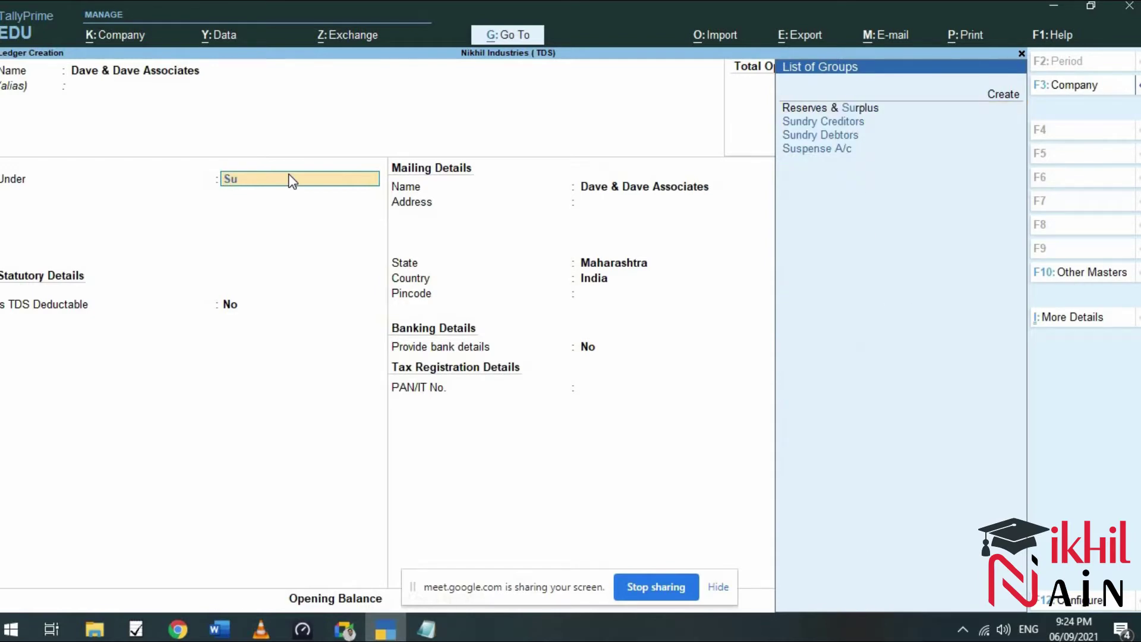
key("Return")
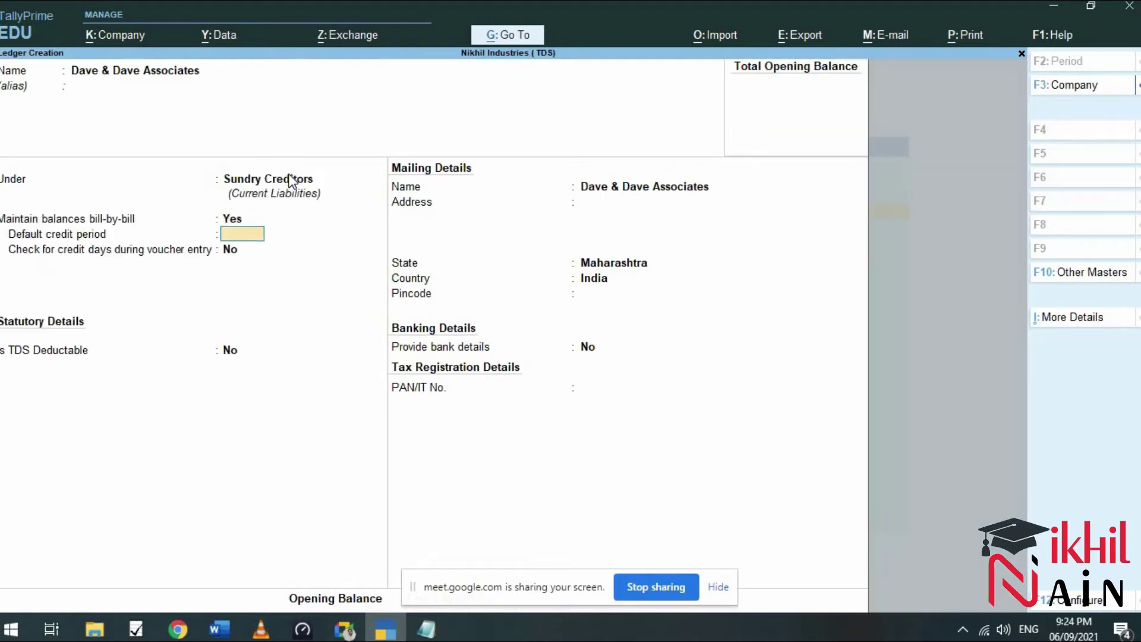
key("Return")
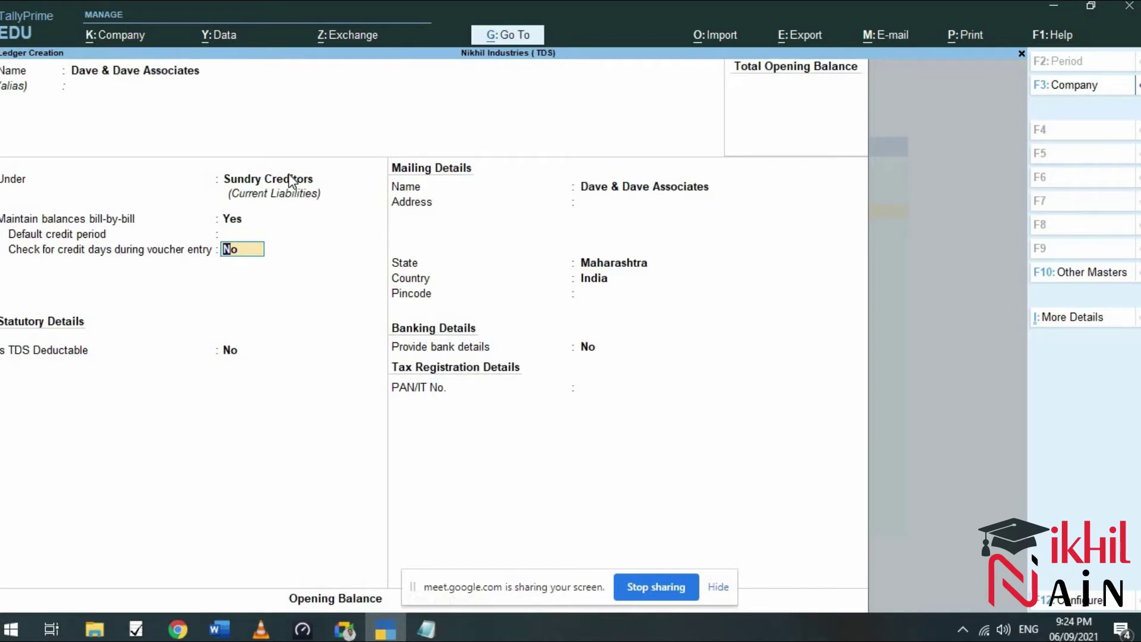
key("Return")
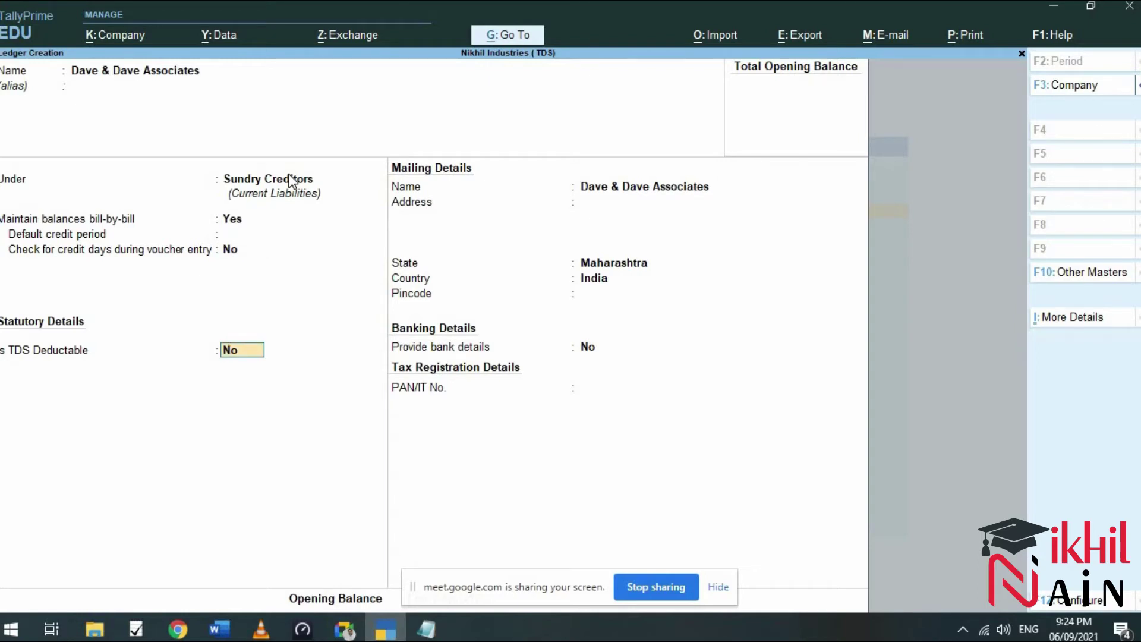
Mark it TDS deductible as Company - Resident, deducting TDS in the same voucher.
type("yes")
key("Return")
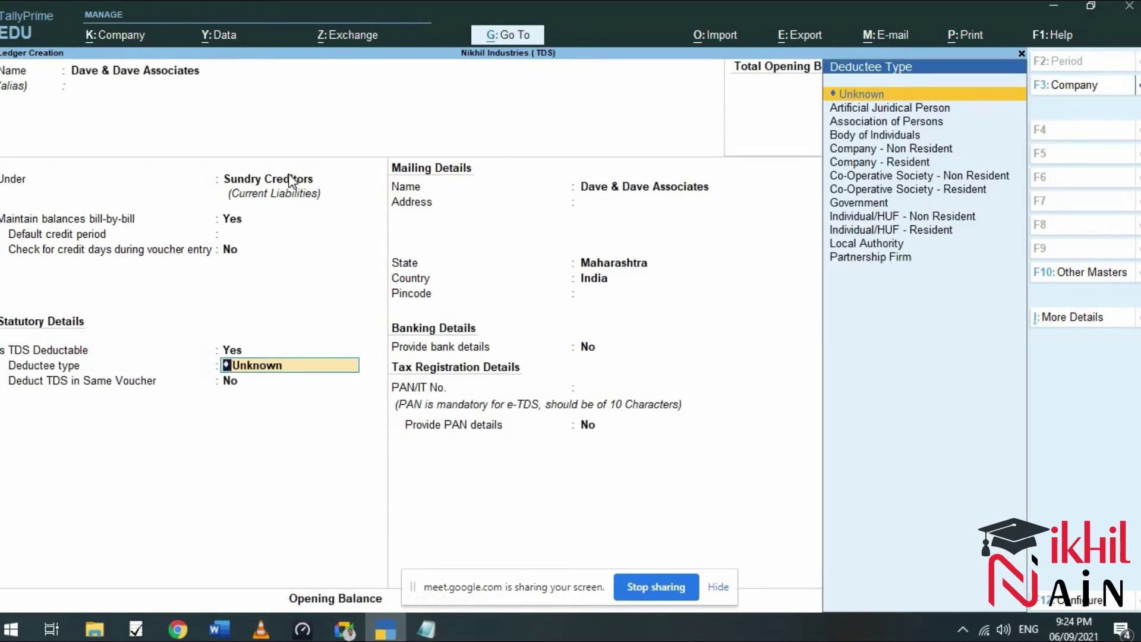
key("Down")
key("Down")
key("Down")
key("Down")
key("Down")
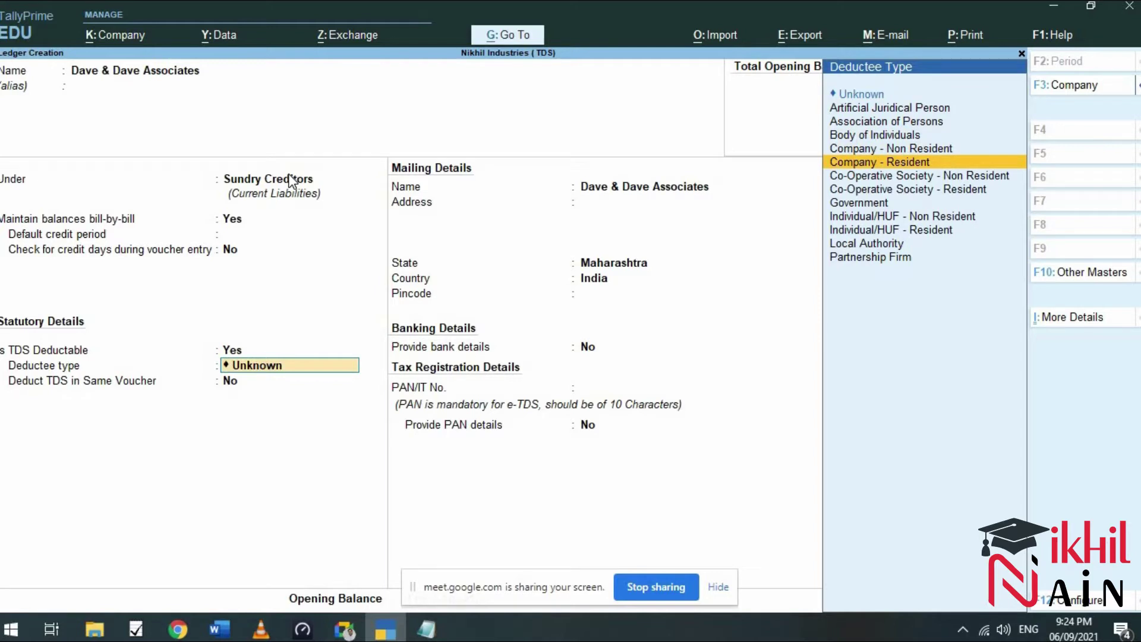
key("Return")
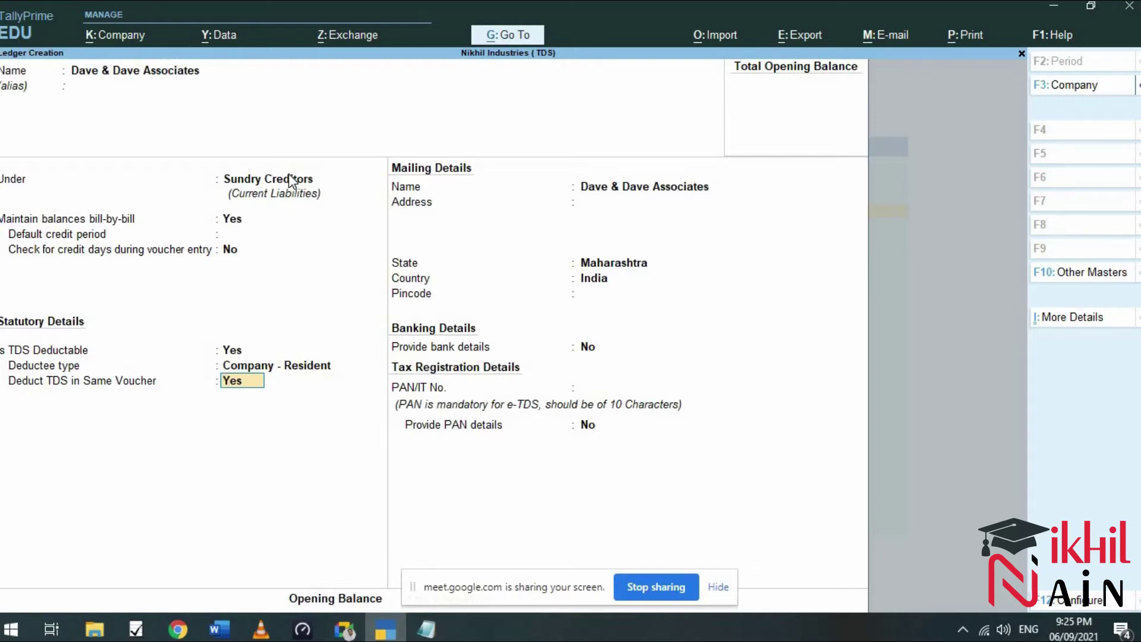
key("Return")
key("Return")
key("Return")
key("Return")
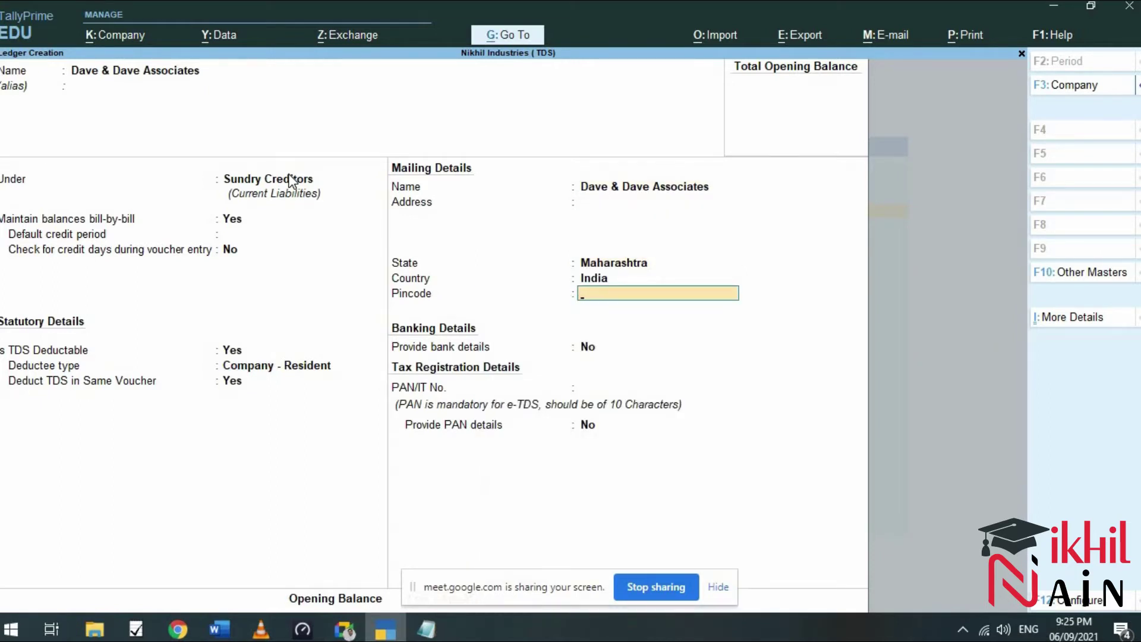
Enter the party's PAN and provide PAN details effective 1-4-2021.
key("Return")
key("Return")
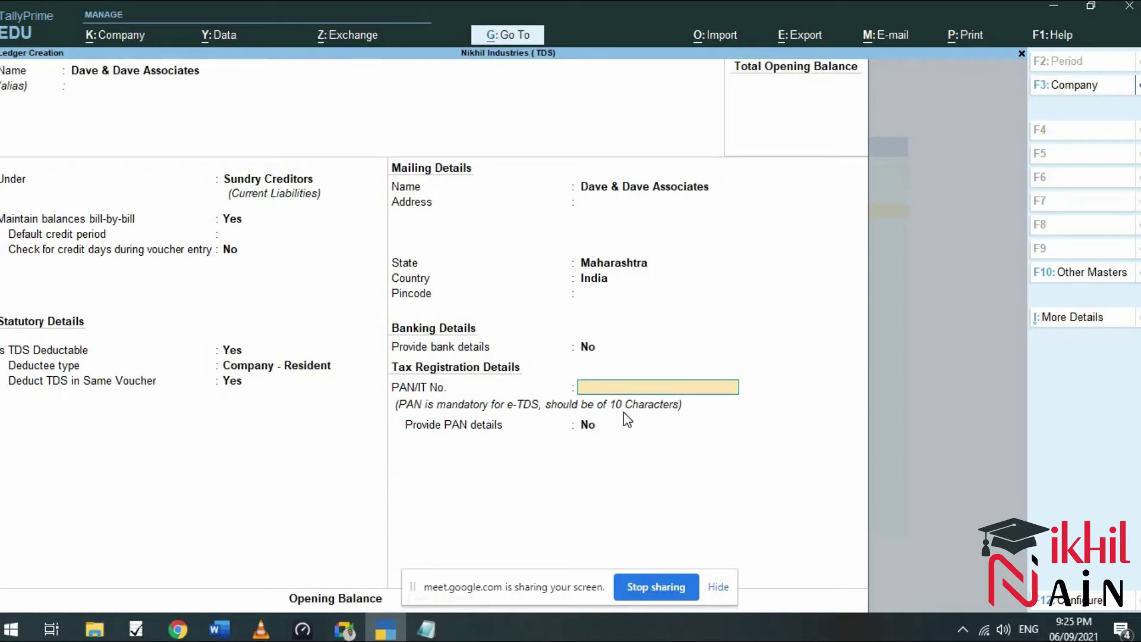
type("A")
key("Return")
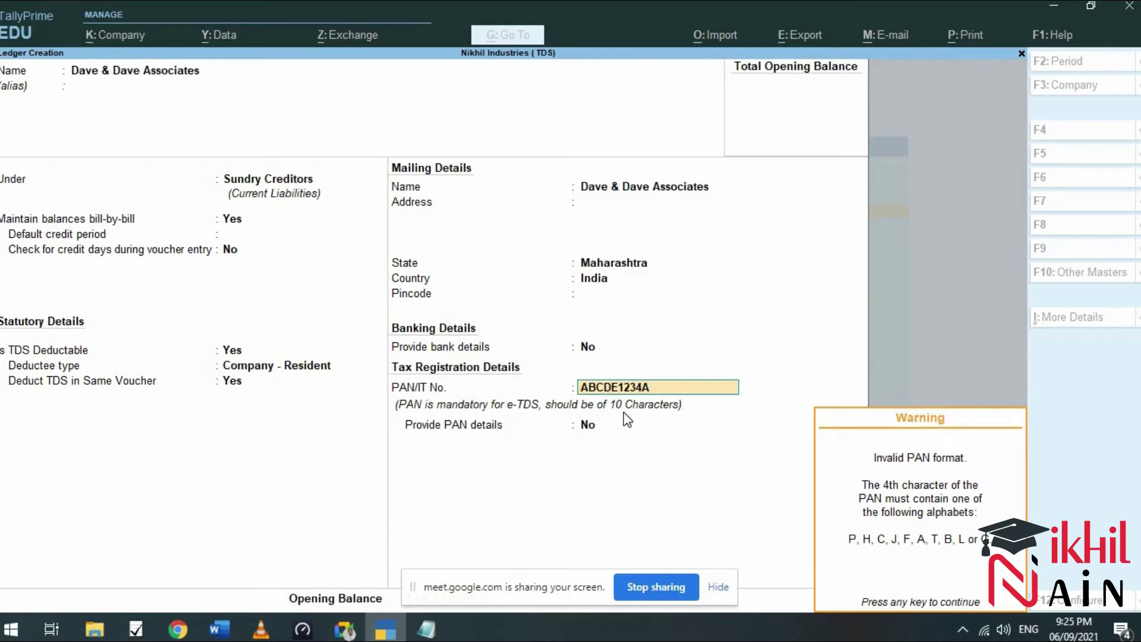
key("Return")
type("yes")
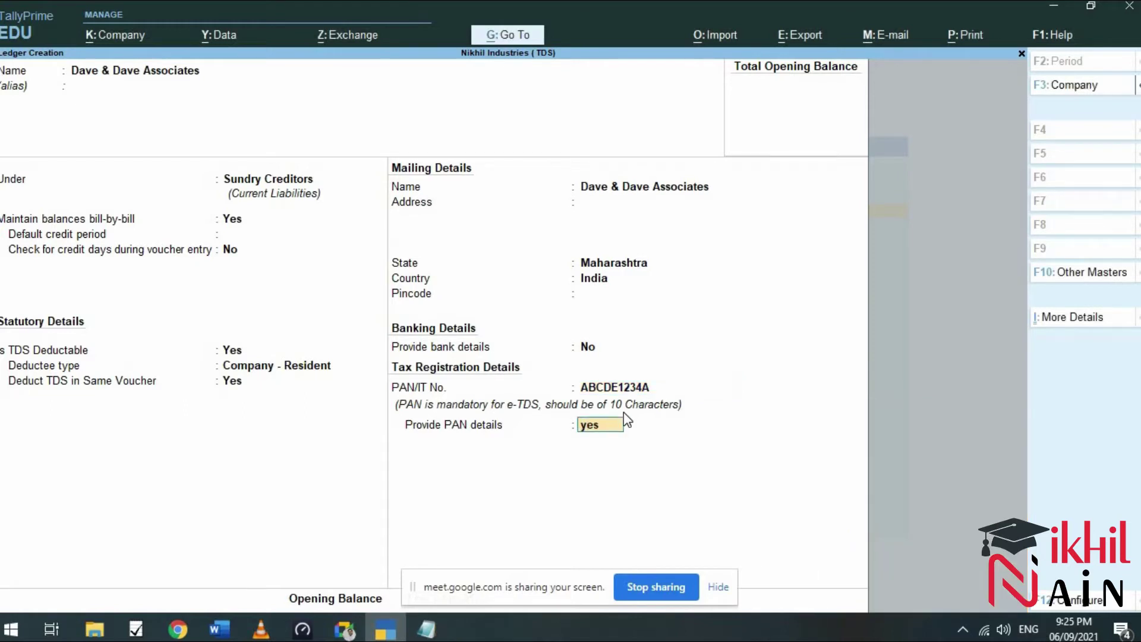
key("Return")
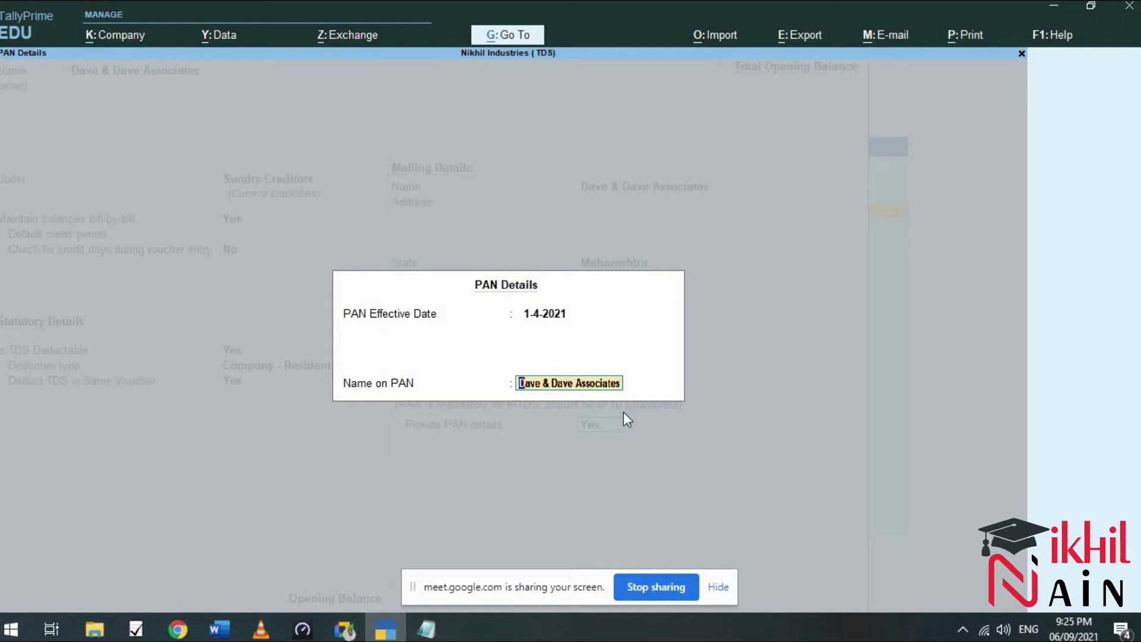
key("Return")
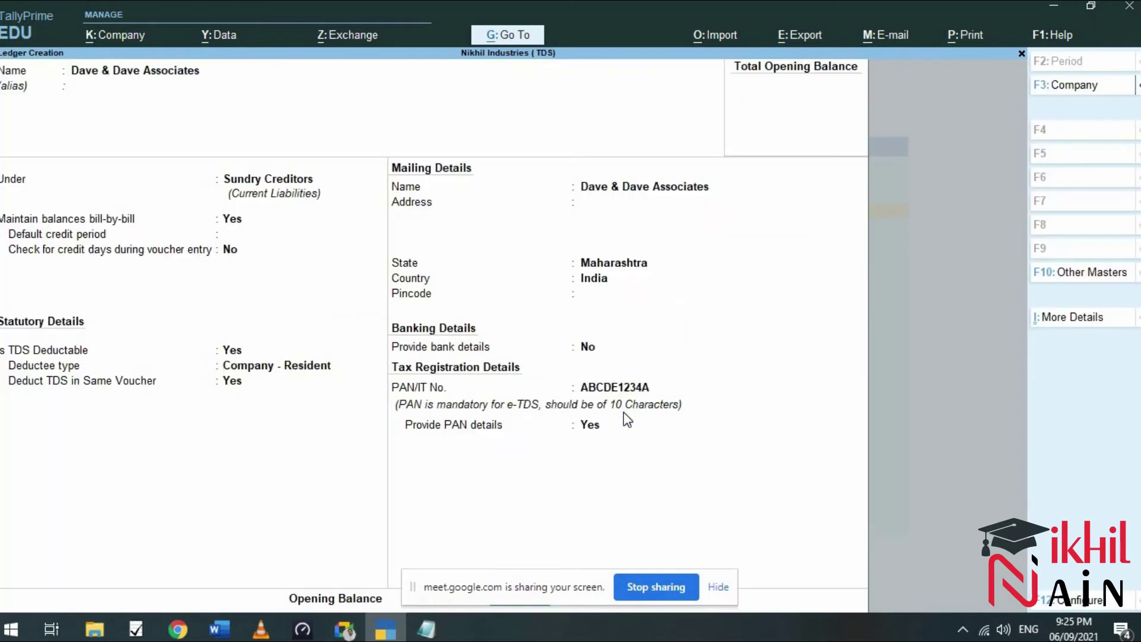
Save the Dave & Dave Associates ledger, leaving a blank Ledger Creation form.
left_click(725, 589)
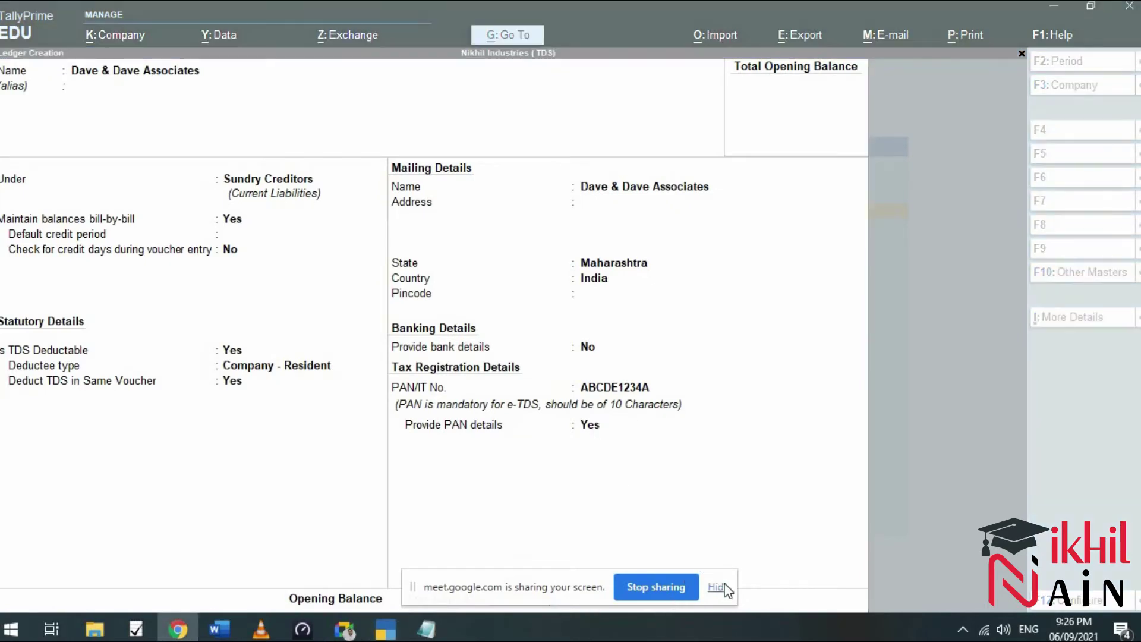
left_click(726, 589)
key("Return")
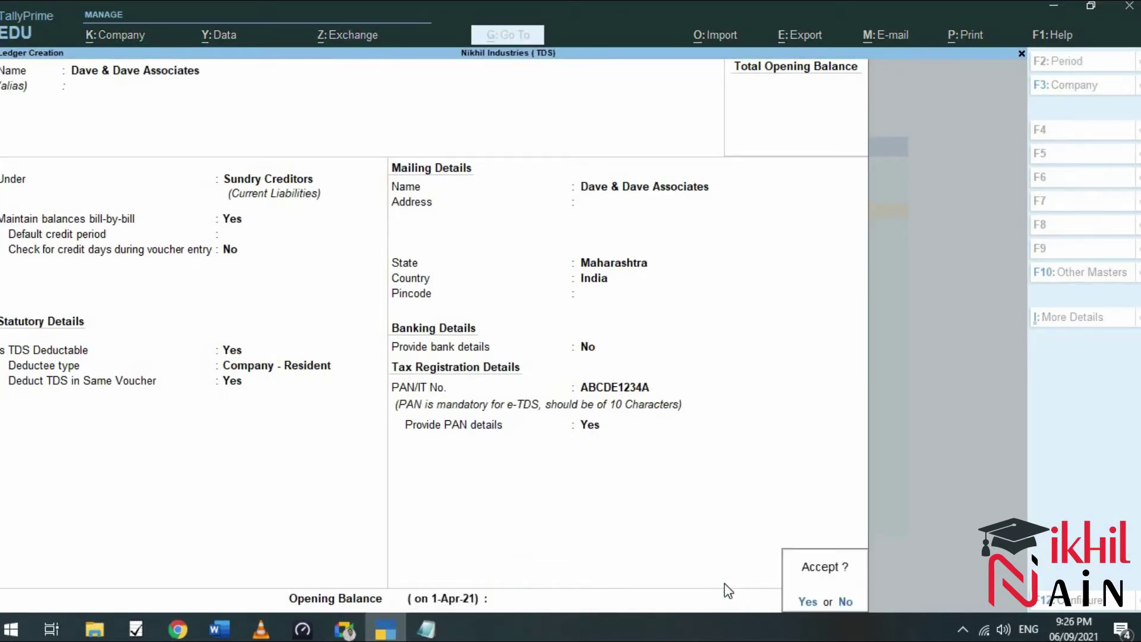
key("Return")
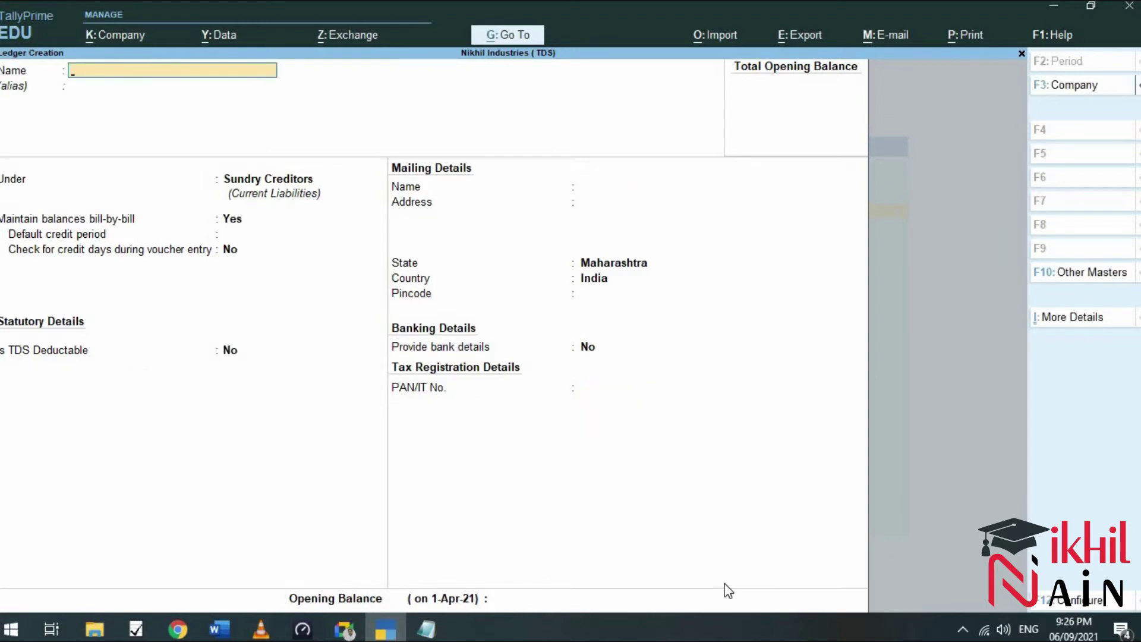
Name the new ledger 'Auditing fees' and place it under Indirect Expenses.
type("Auditing fees")
key("Return")
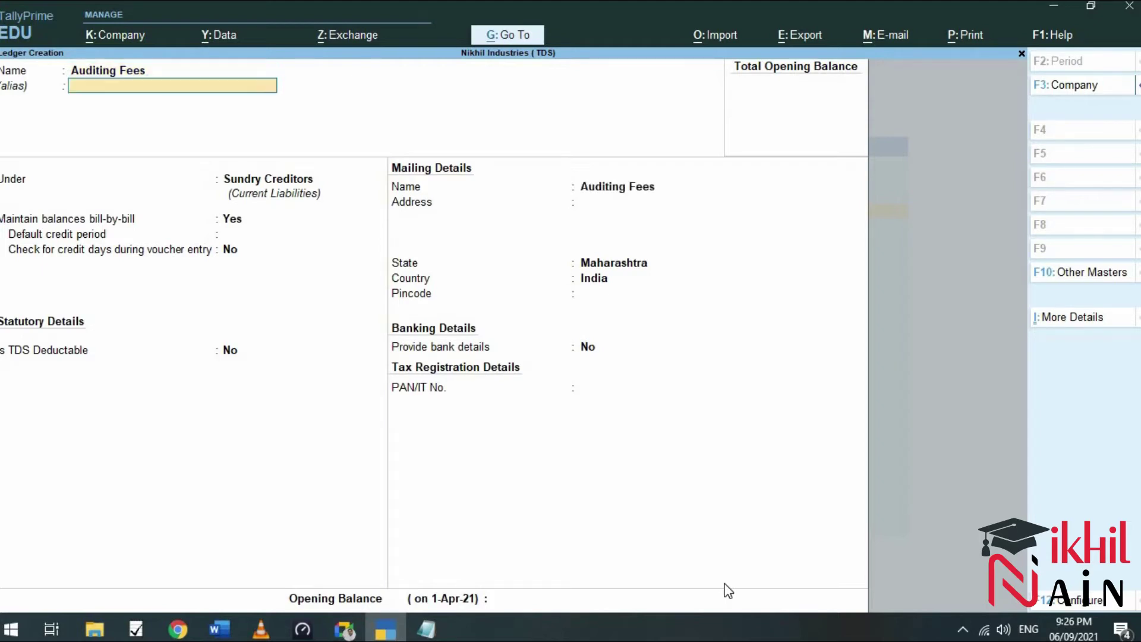
key("Return")
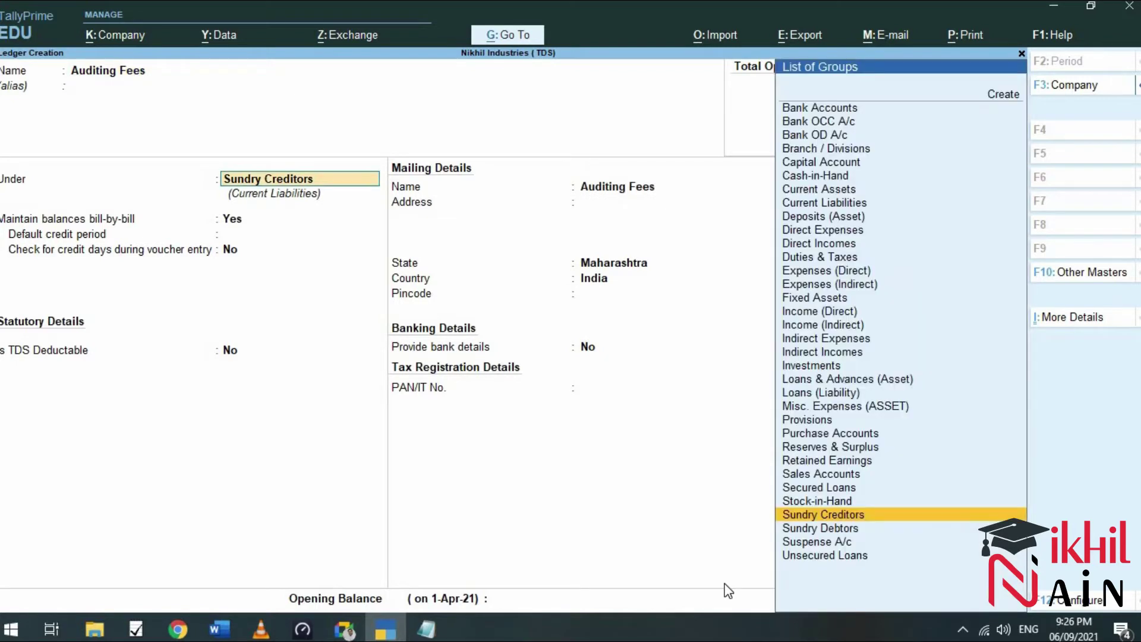
type("In")
key("Down")
key("Down")
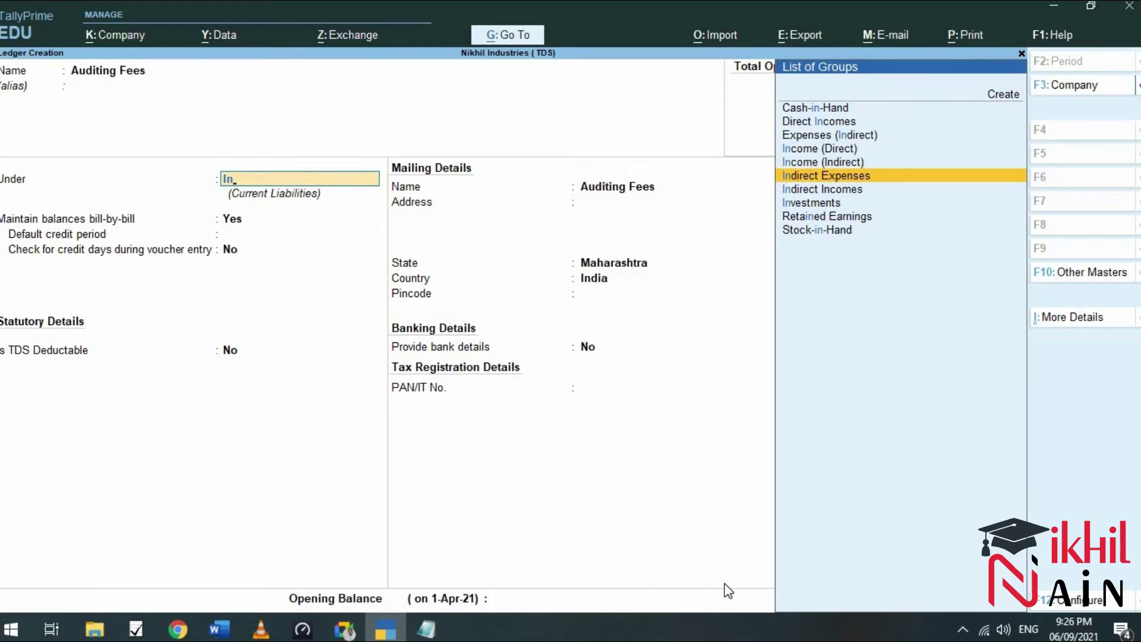
key("Return")
Keep ledger type Not Applicable, make TDS Applicable, and bring up the nature-of-payment list.
key("Down")
key("Up")
key("Return")
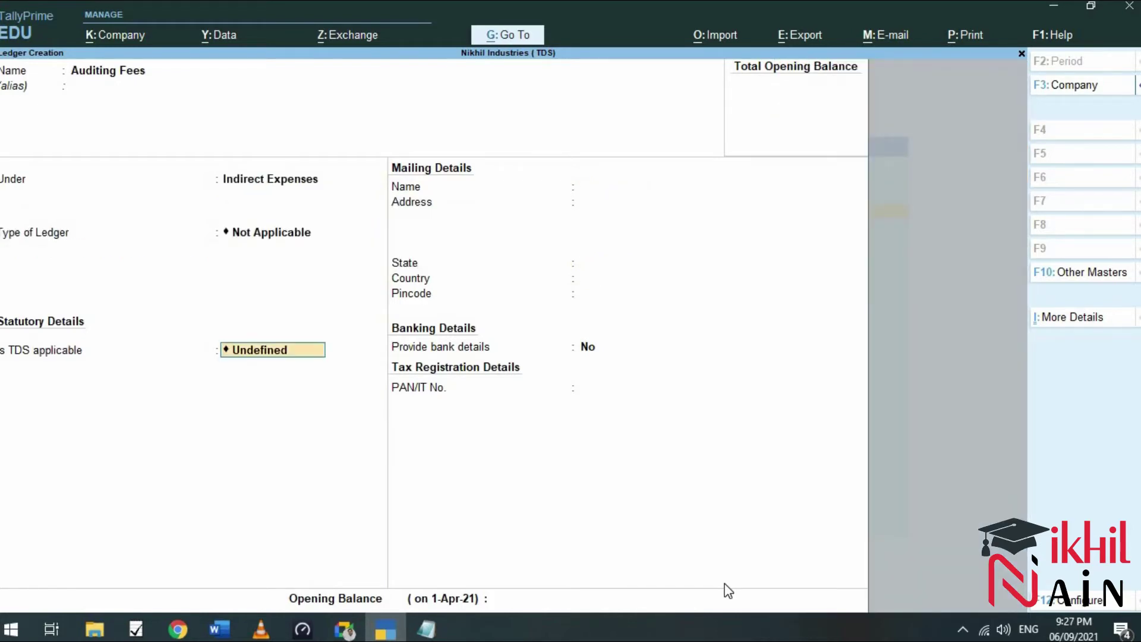
key("BackSpace")
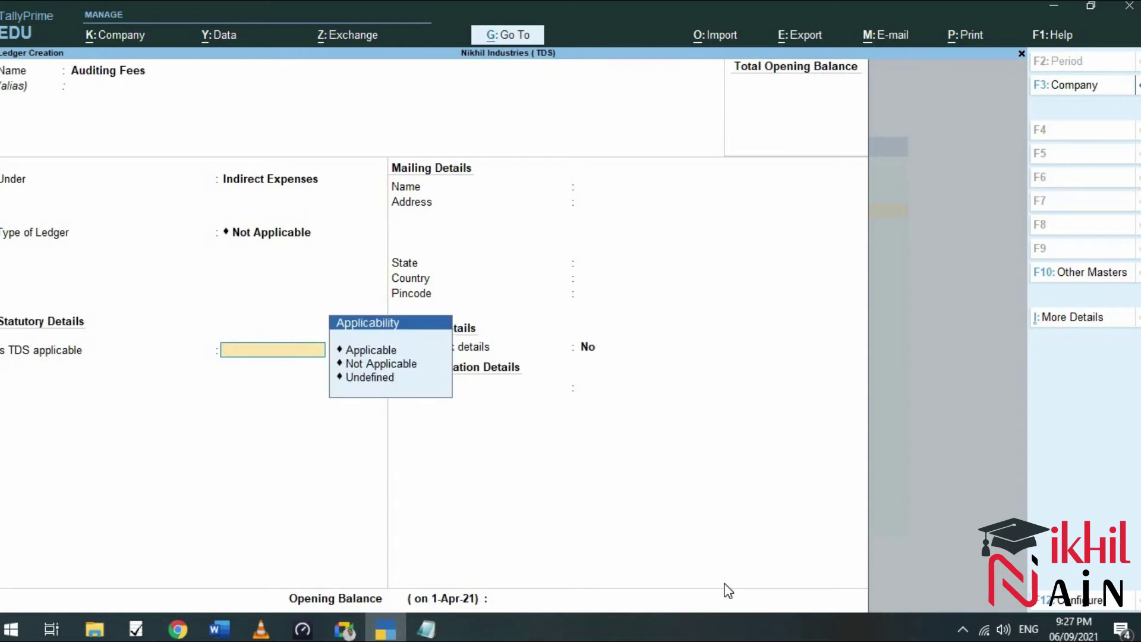
key("Down")
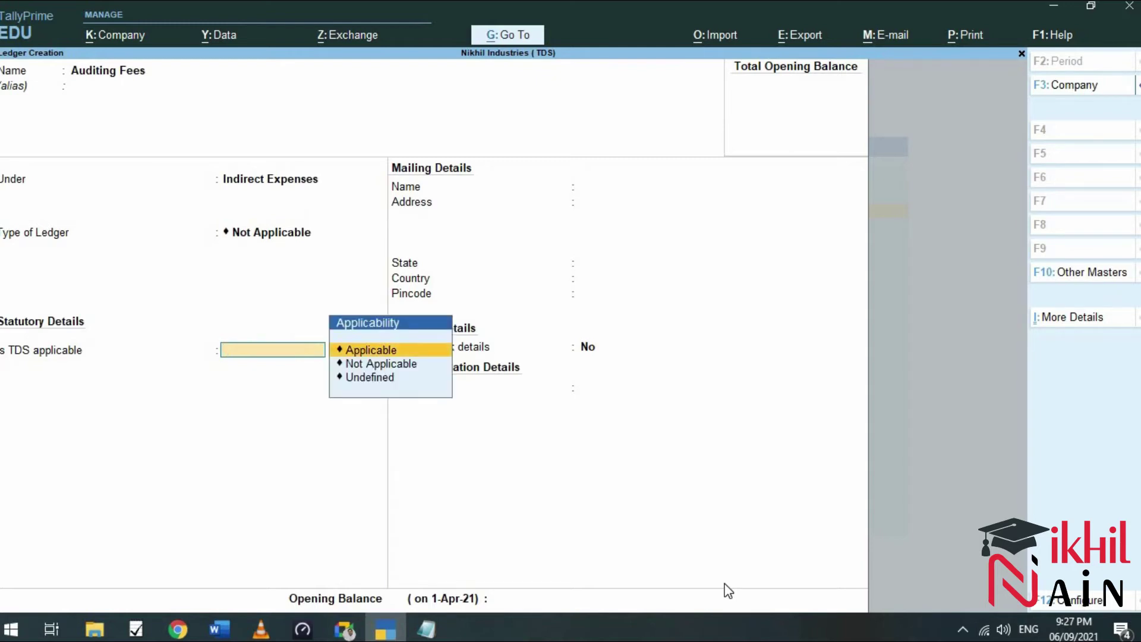
key("Return")
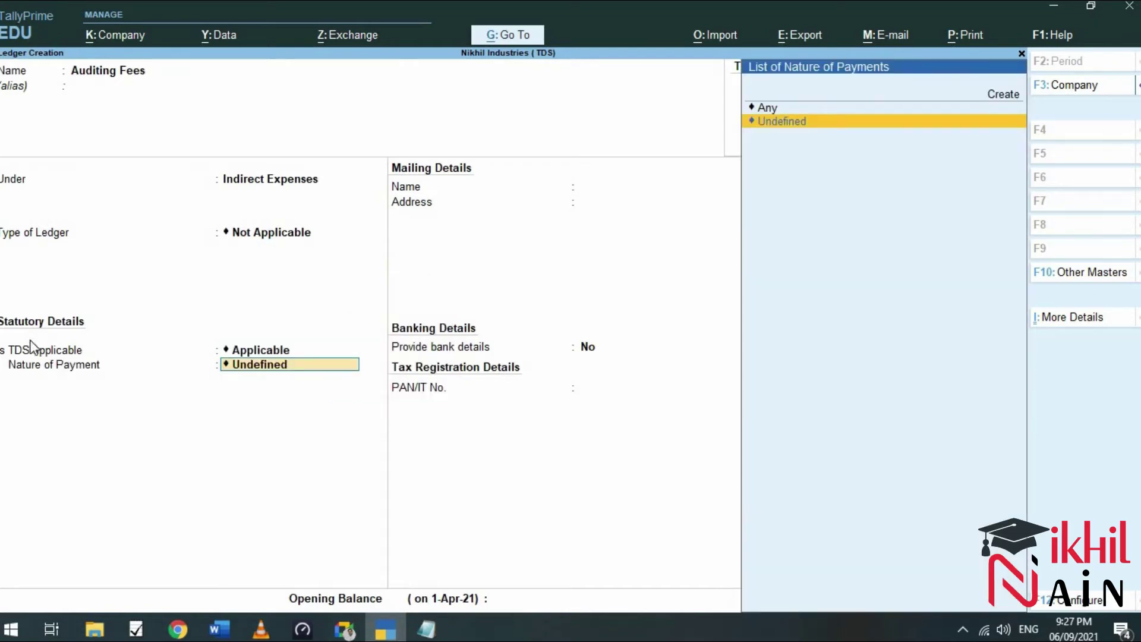
left_click(179, 634)
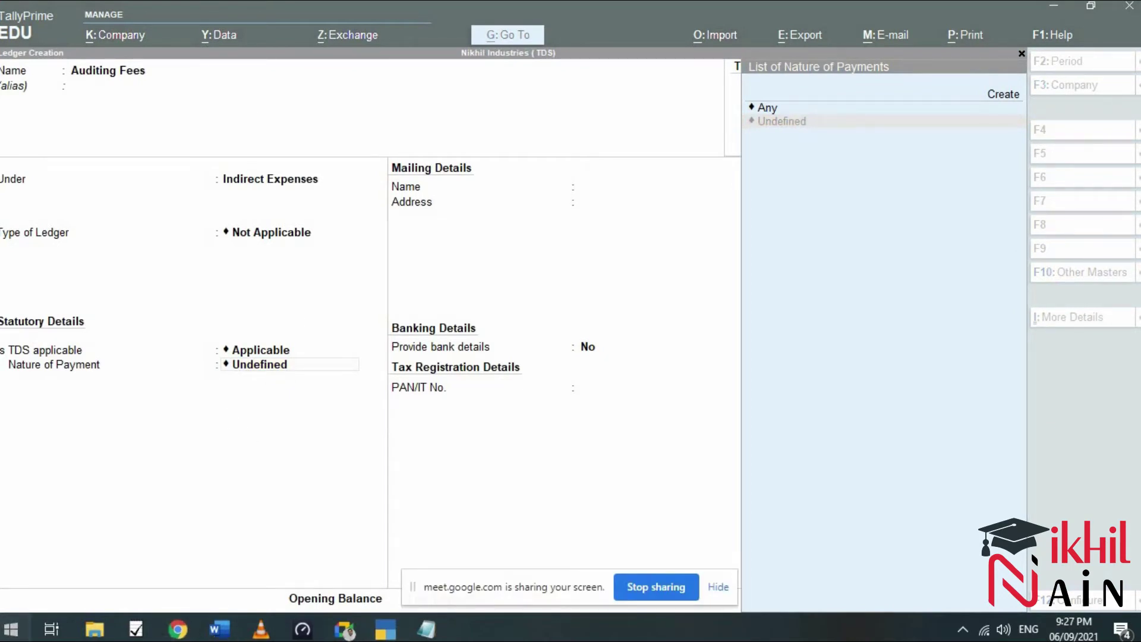
Search 'chrome' from the Start menu and launch Google Chrome with the user's profile.
left_click(11, 628)
type("gh")
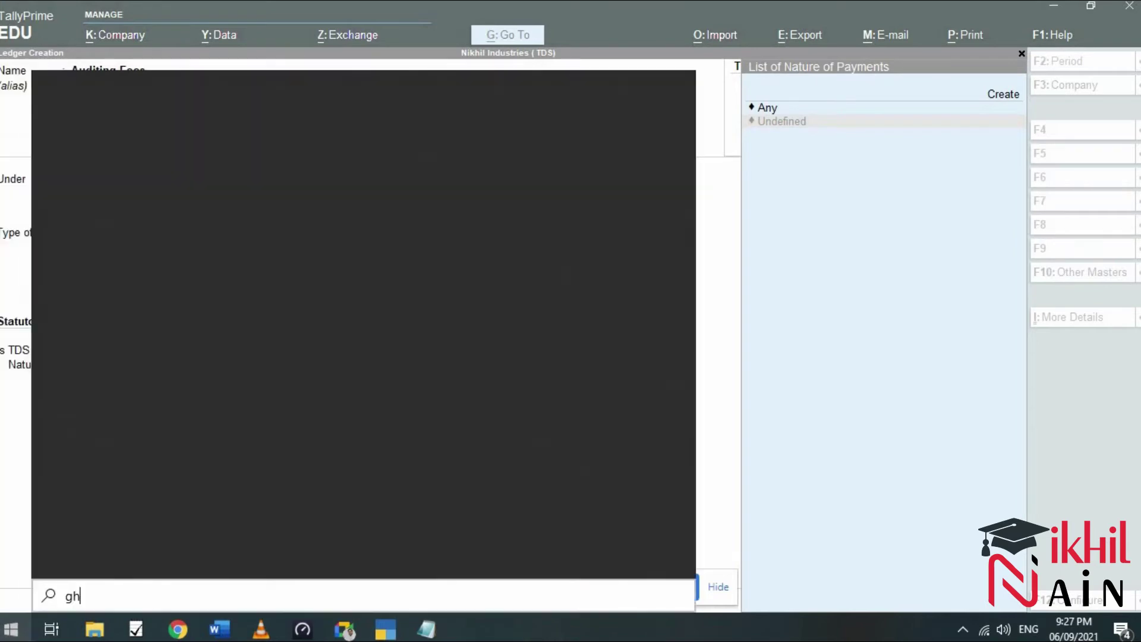
key("BackSpace")
key("BackSpace")
type("chrome")
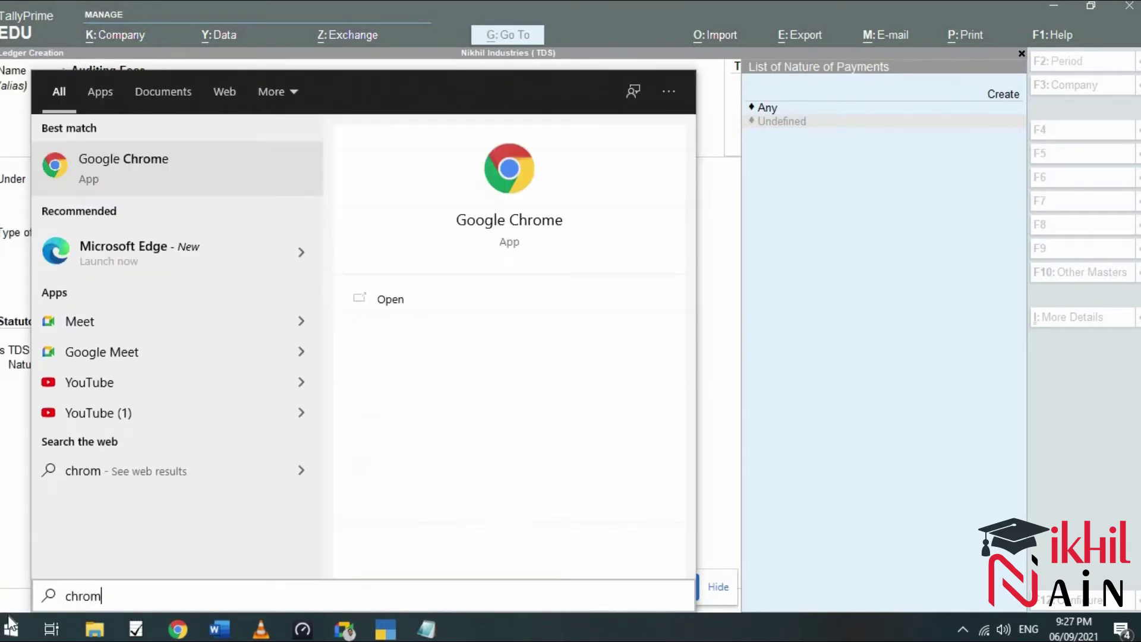
left_click(412, 304)
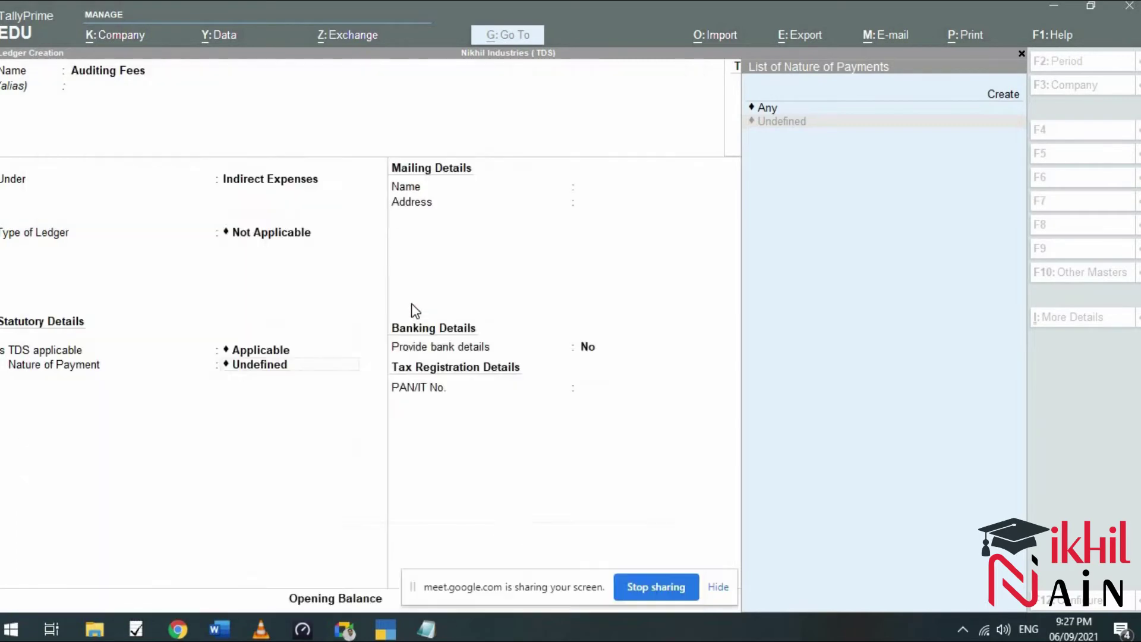
left_click(406, 384)
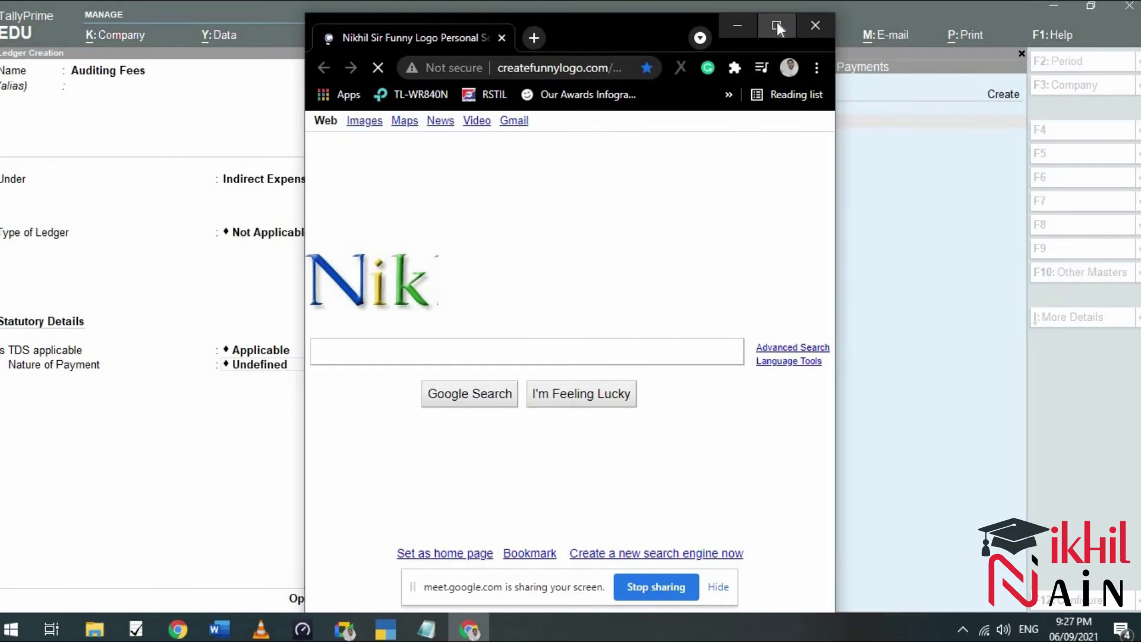
Search Google for 'tds on professional fees'.
left_click(778, 26)
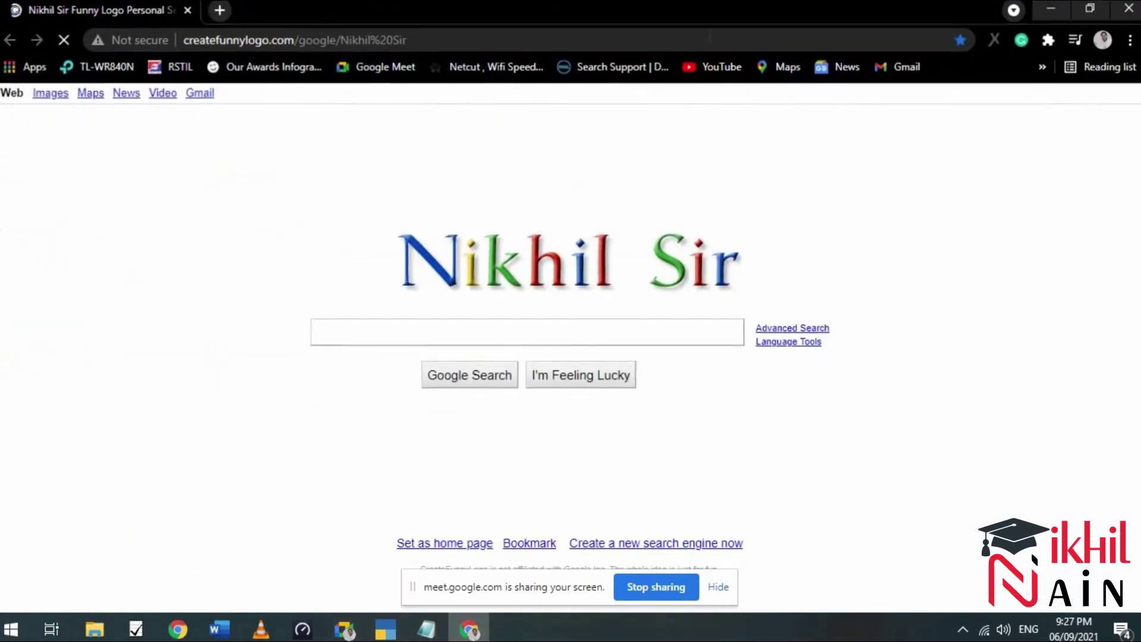
left_click(262, 40)
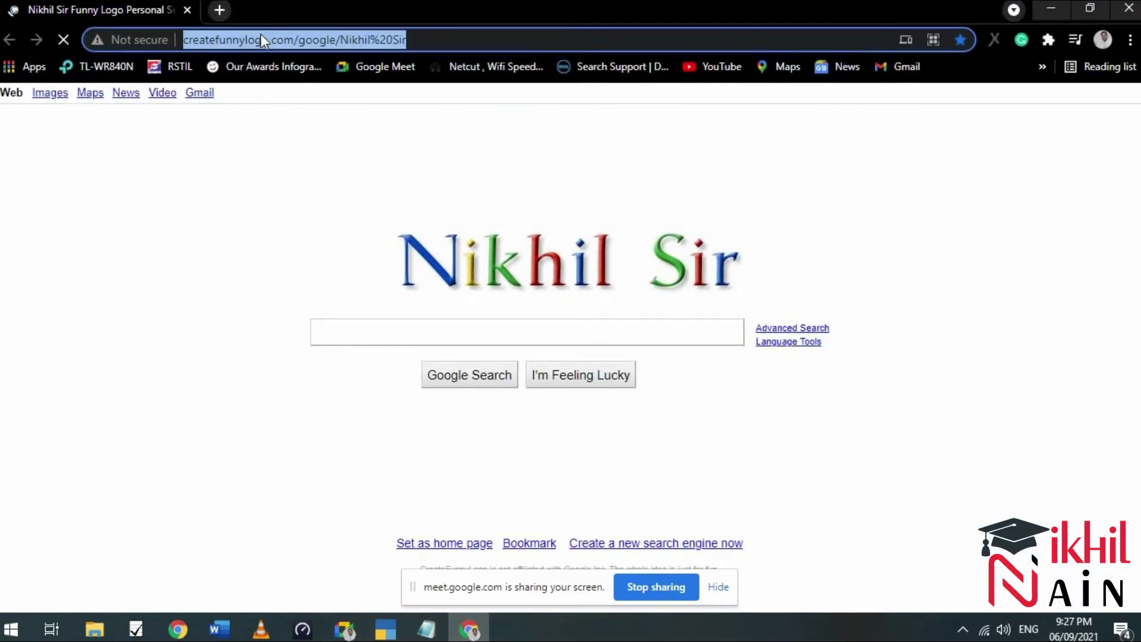
left_click(1051, 9)
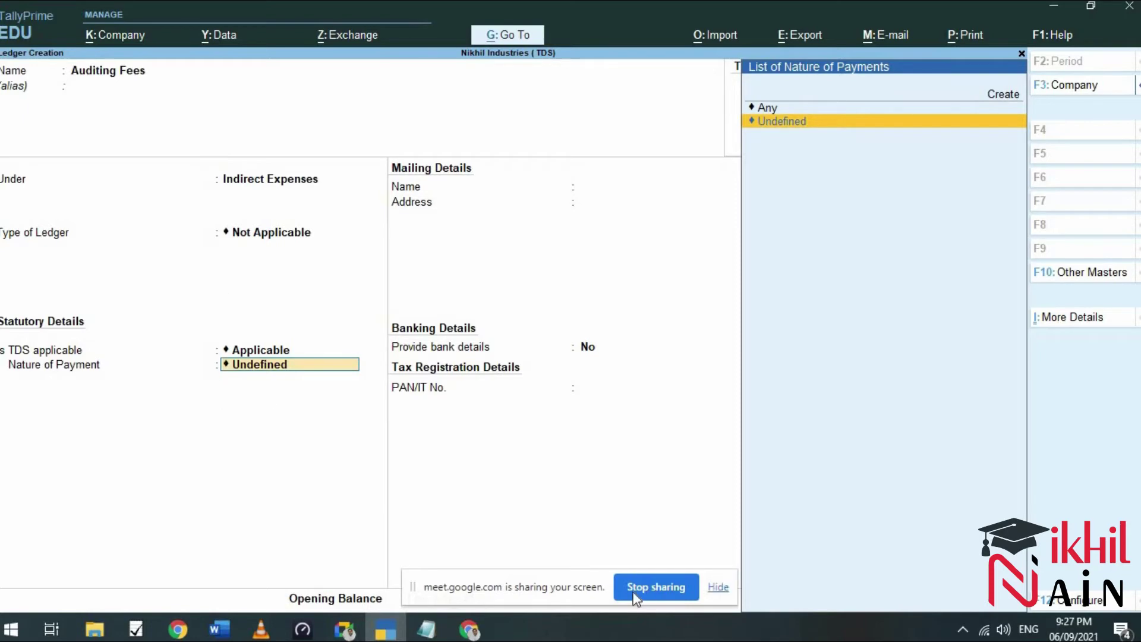
left_click(469, 629)
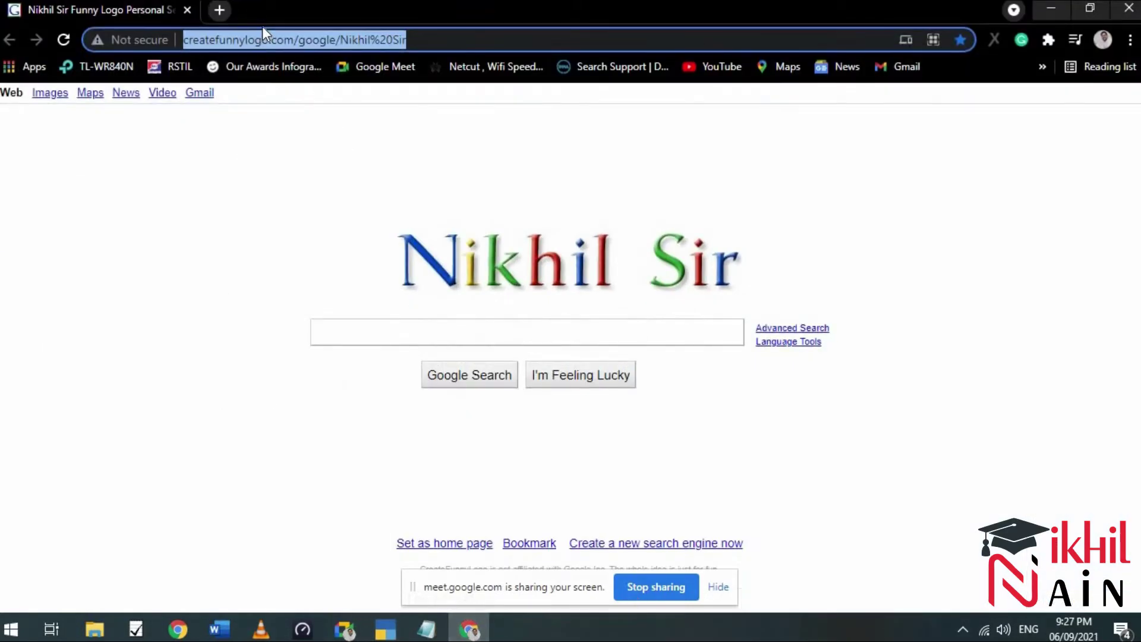
type("pr")
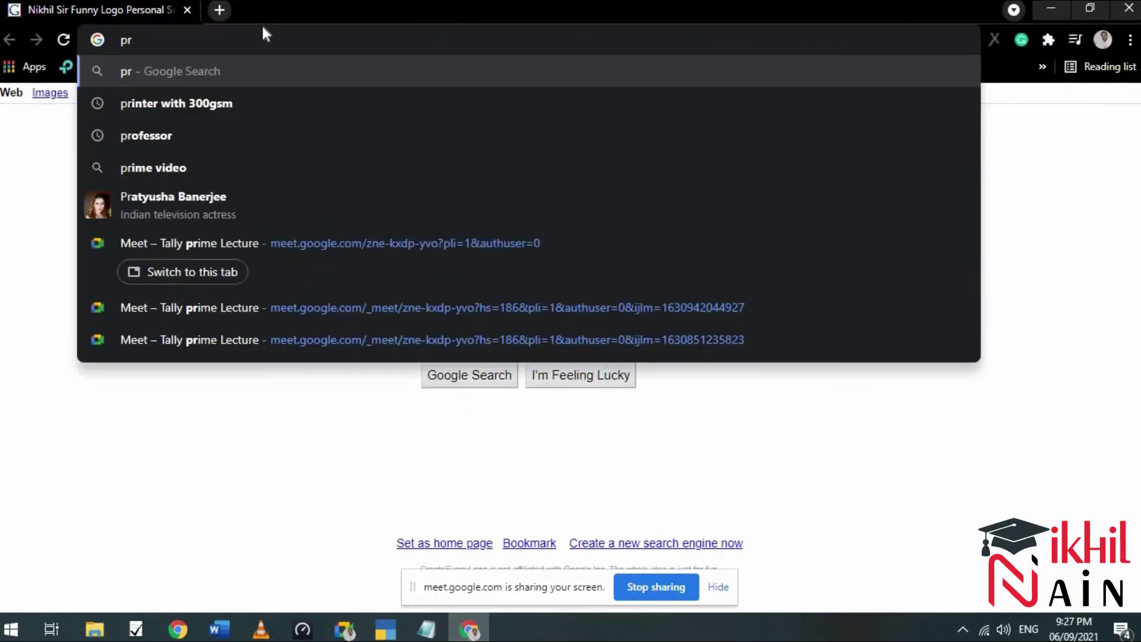
type("o")
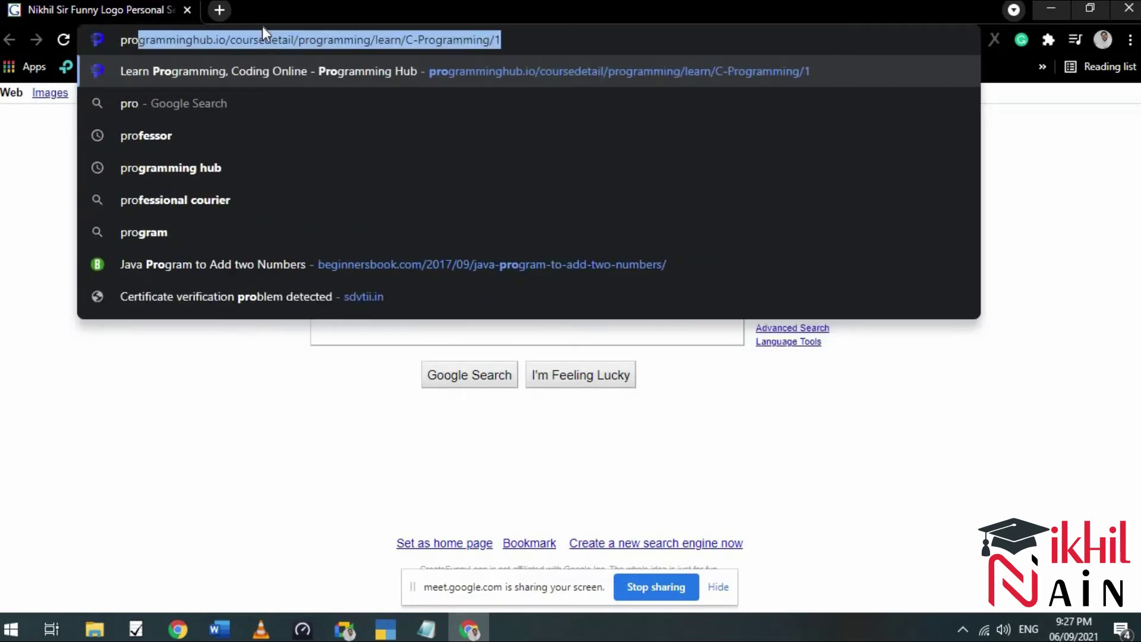
key("BackSpace")
key("BackSpace")
key("BackSpace")
key("BackSpace")
type("tds on p")
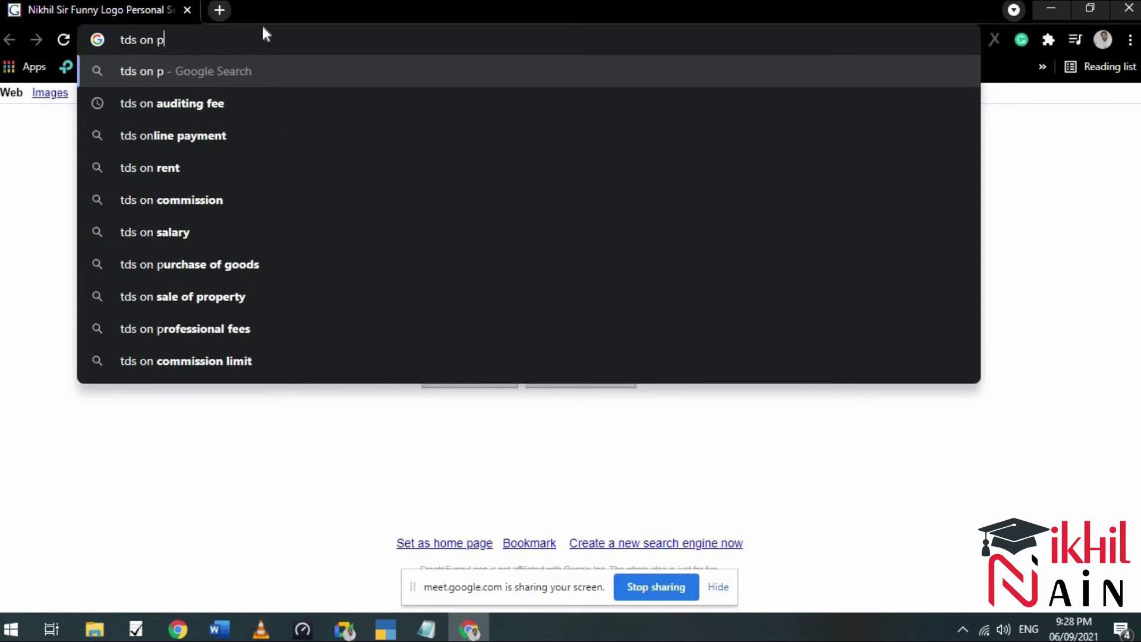
type("rofe")
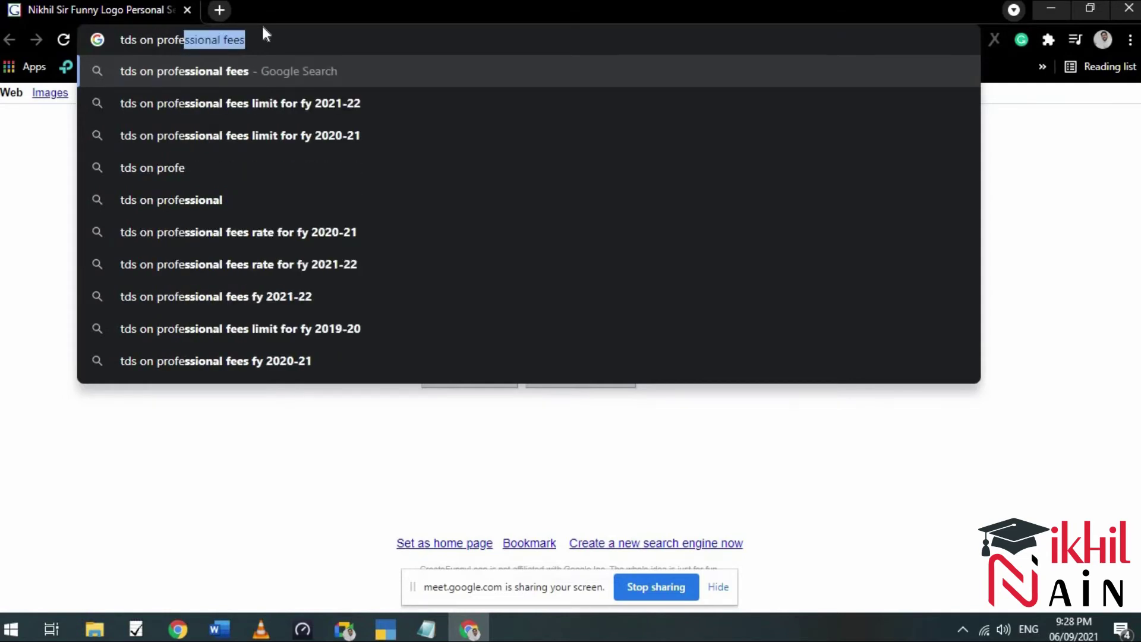
key("Right")
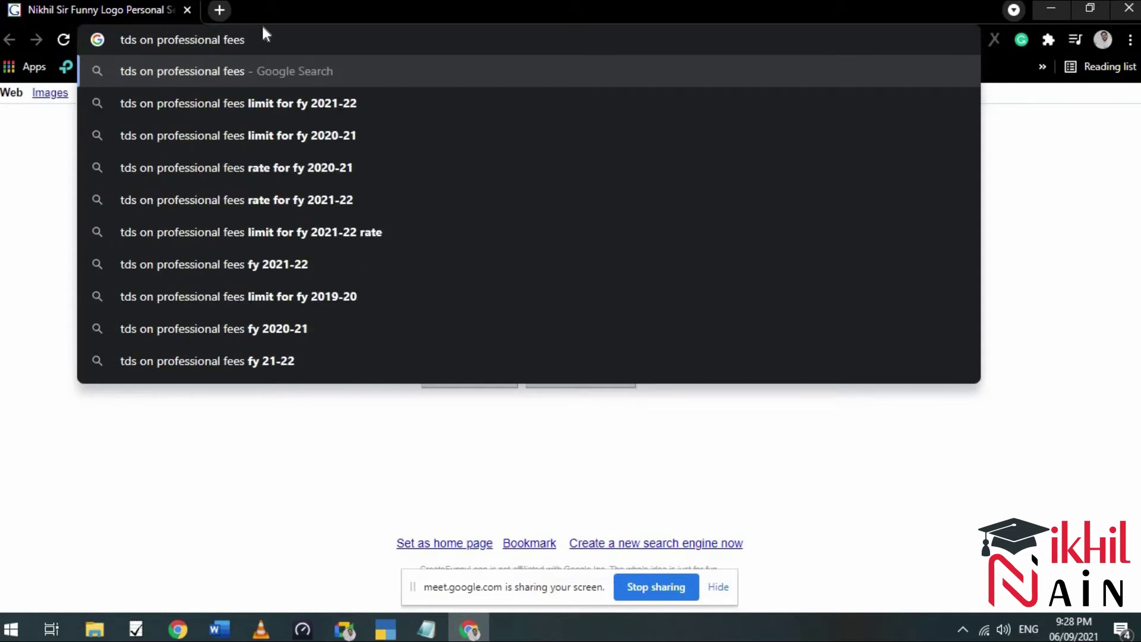
key("Return")
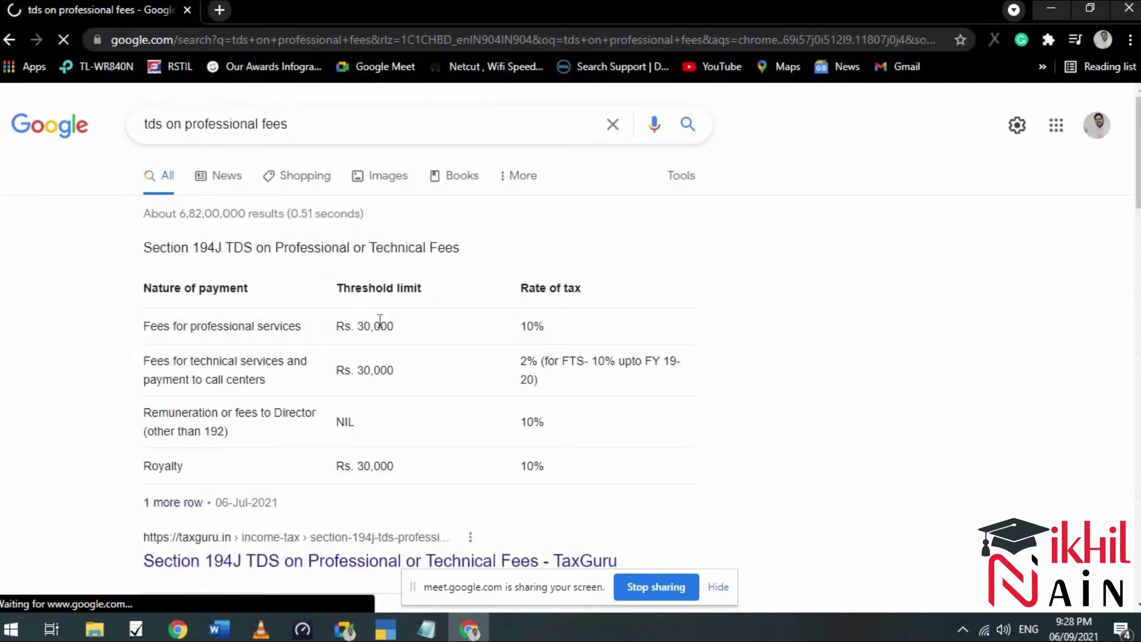
Copy 'Fees for professional services' from the search results table.
scroll(428, 344, "down", 8)
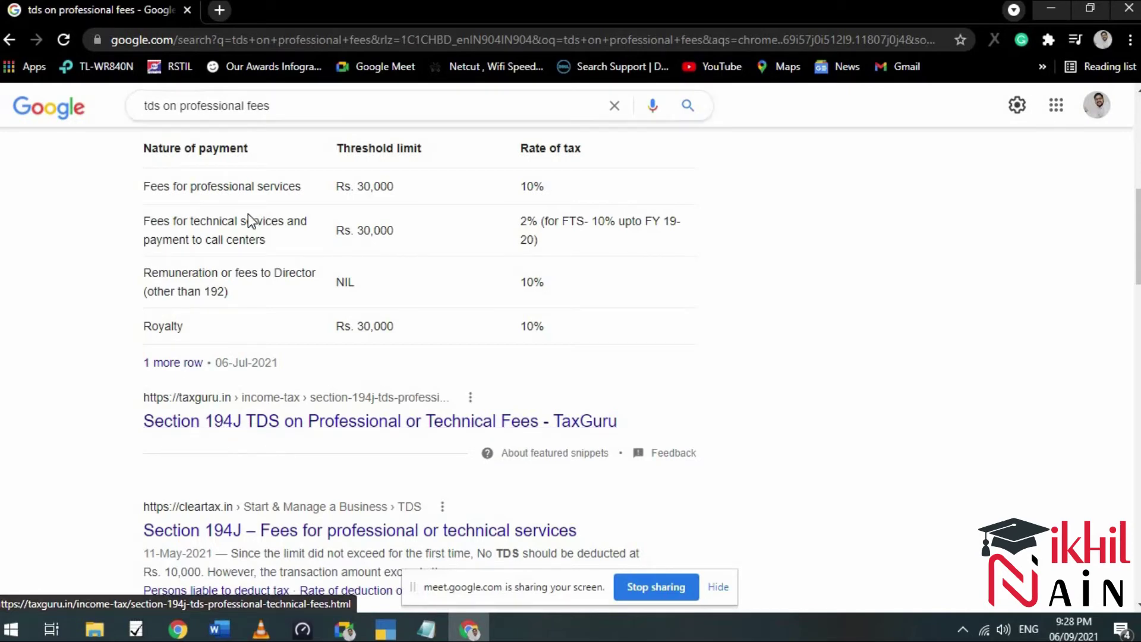
left_click_drag(301, 187, 144, 187)
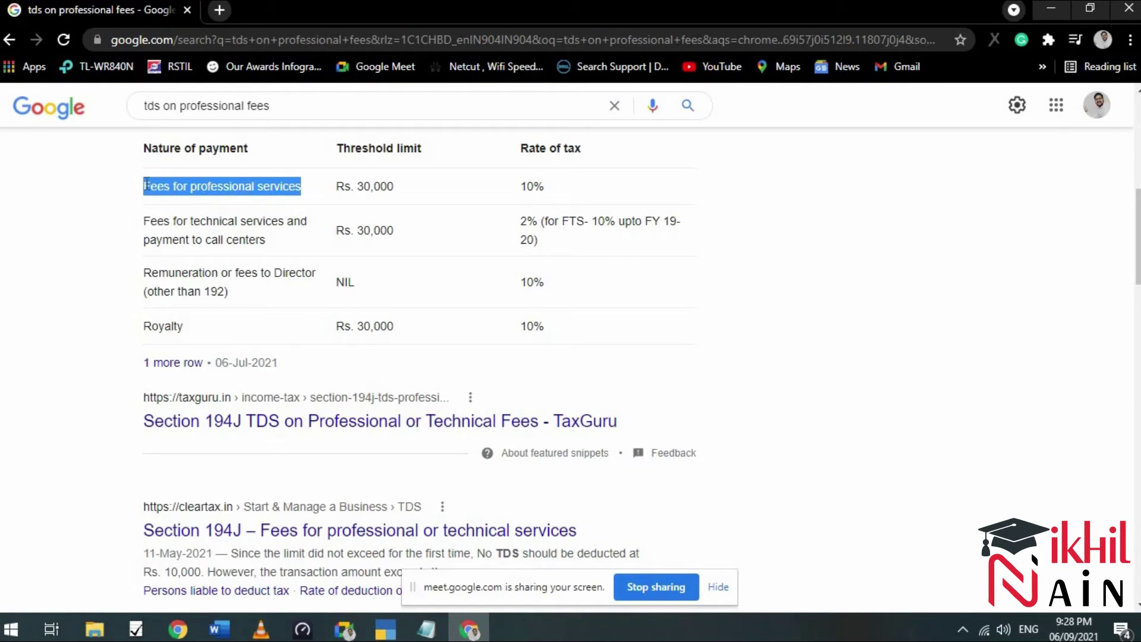
right_click(157, 190)
left_click(176, 197)
Start a new nature of payment named 'Fees for professional services' under section 194J.
left_click(393, 630)
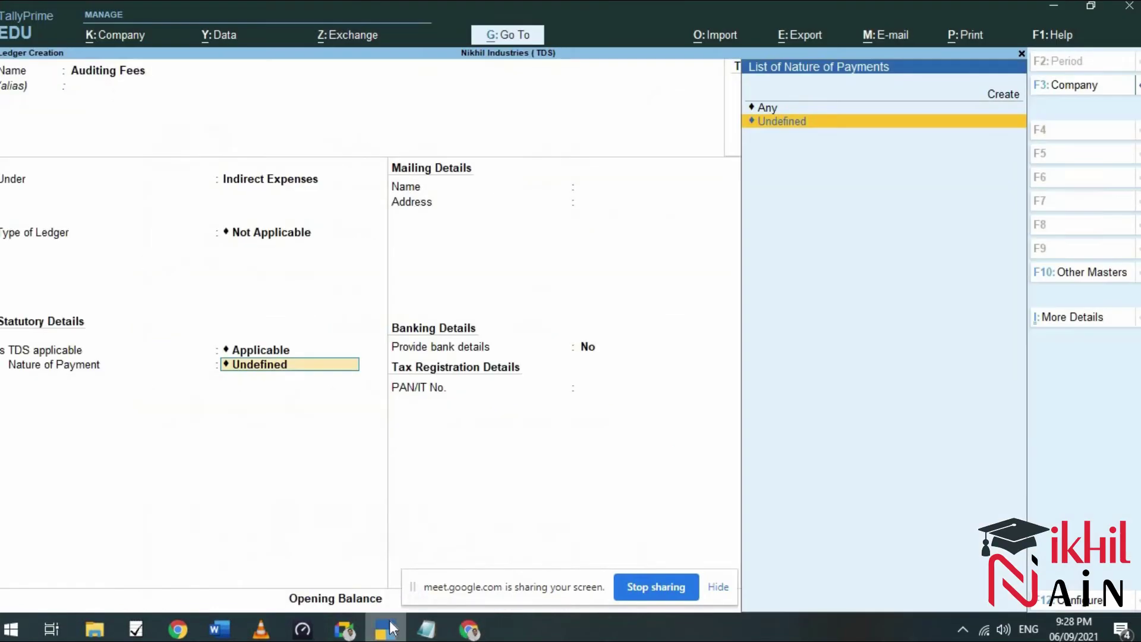
key("Up")
key("Up")
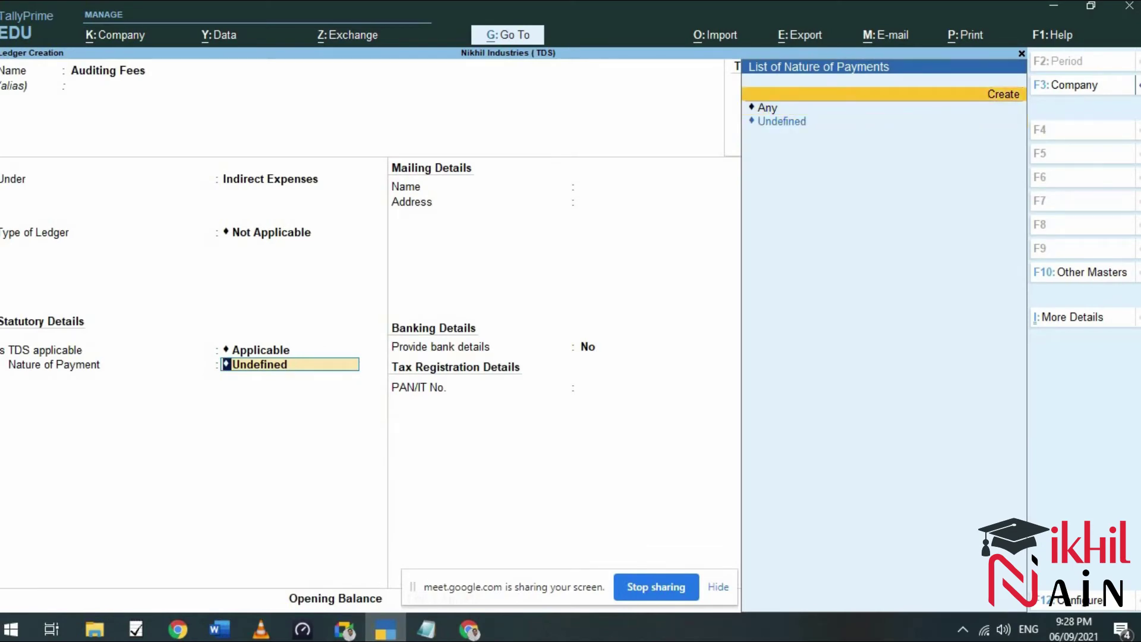
key("Return")
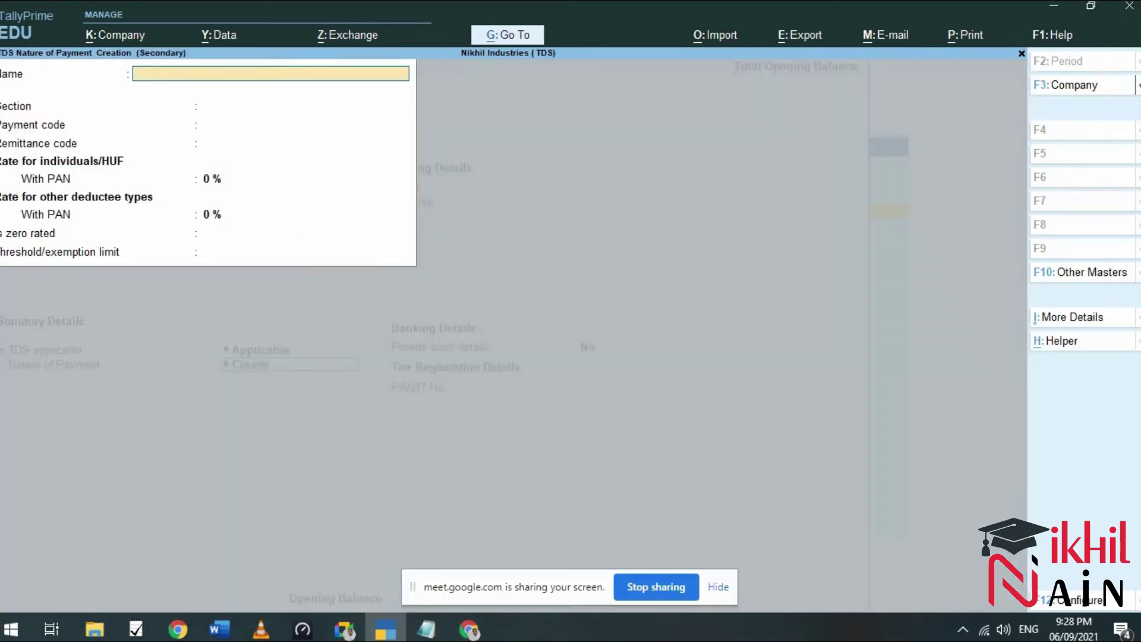
key("ctrl")
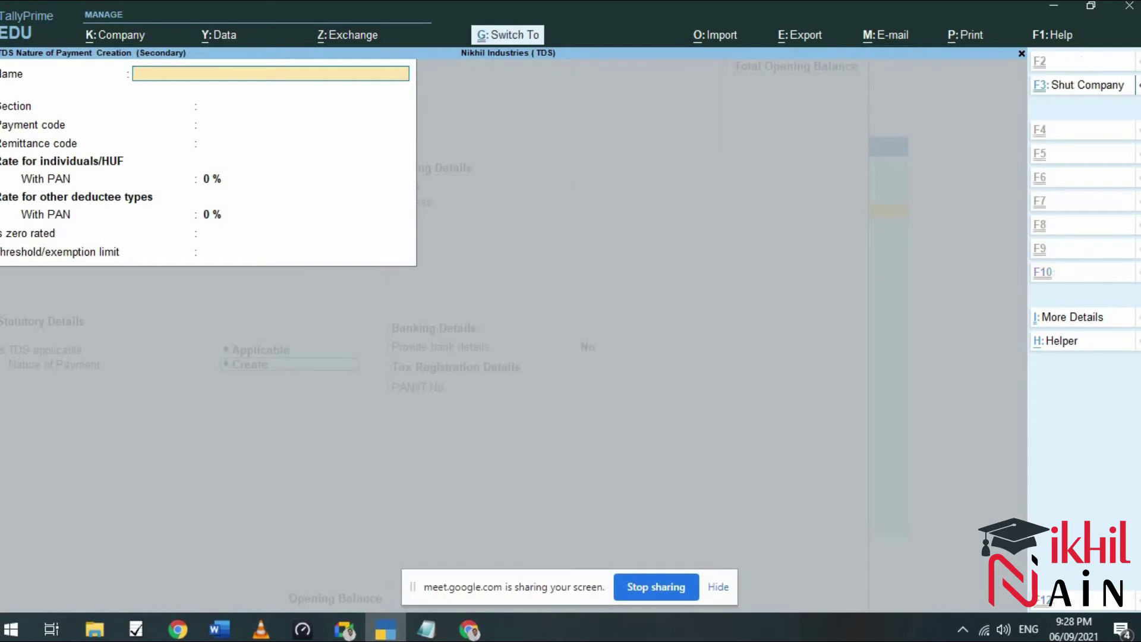
key("ctrl+alt+v")
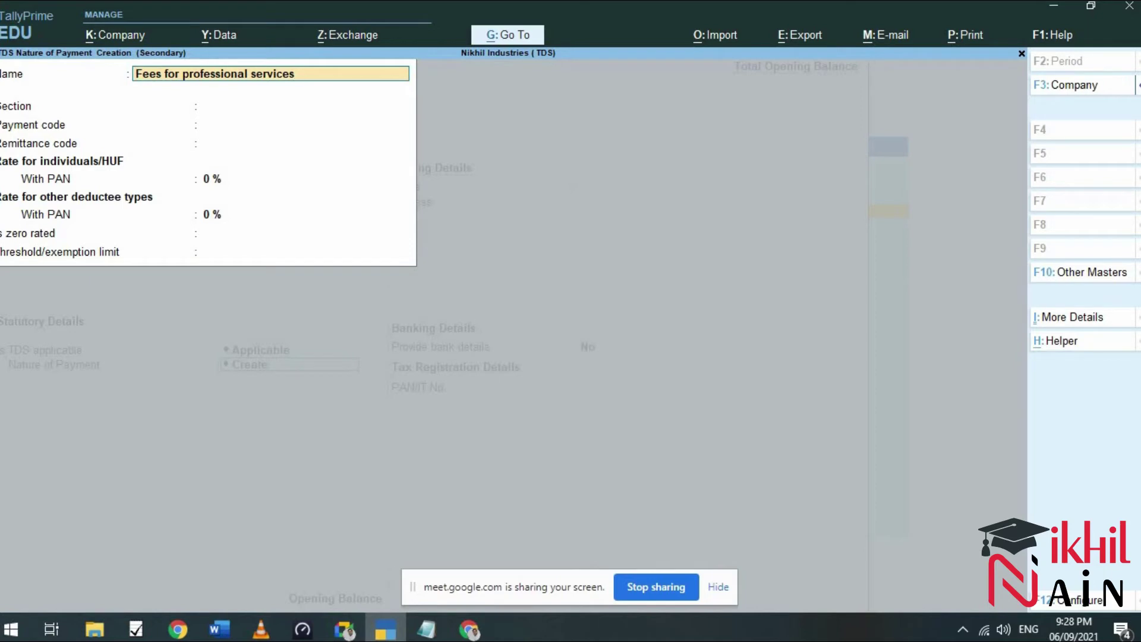
key("Return")
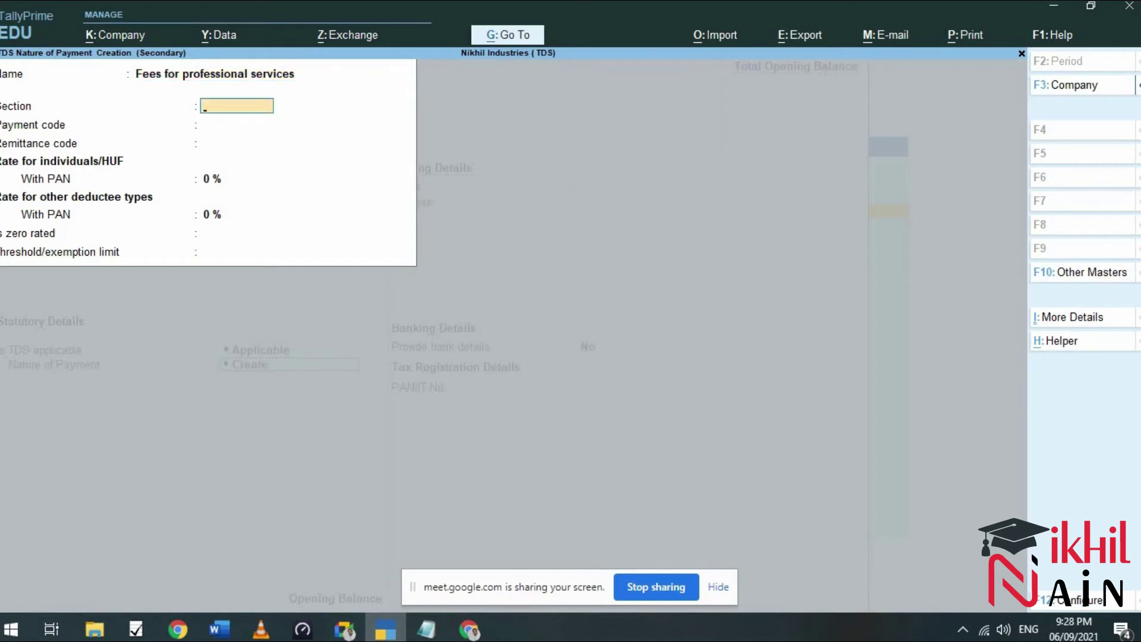
type("194j")
key("BackSpace")
type("J")
key("Return")
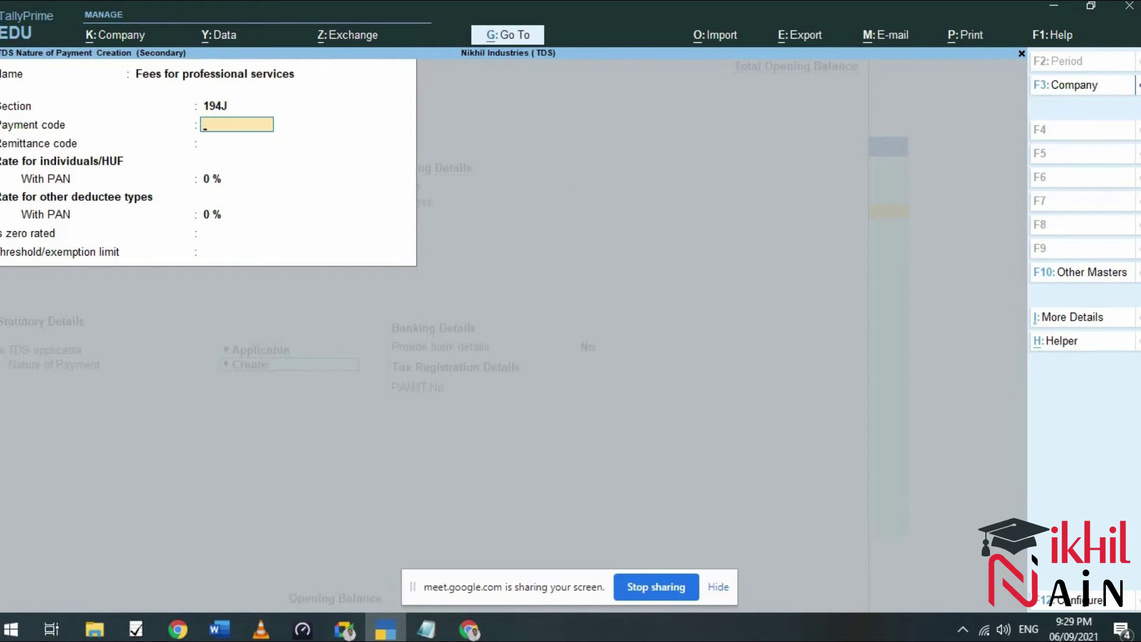
Leave payment and remittance codes blank, set 10% rates, and accept the nature of payment.
key("Return")
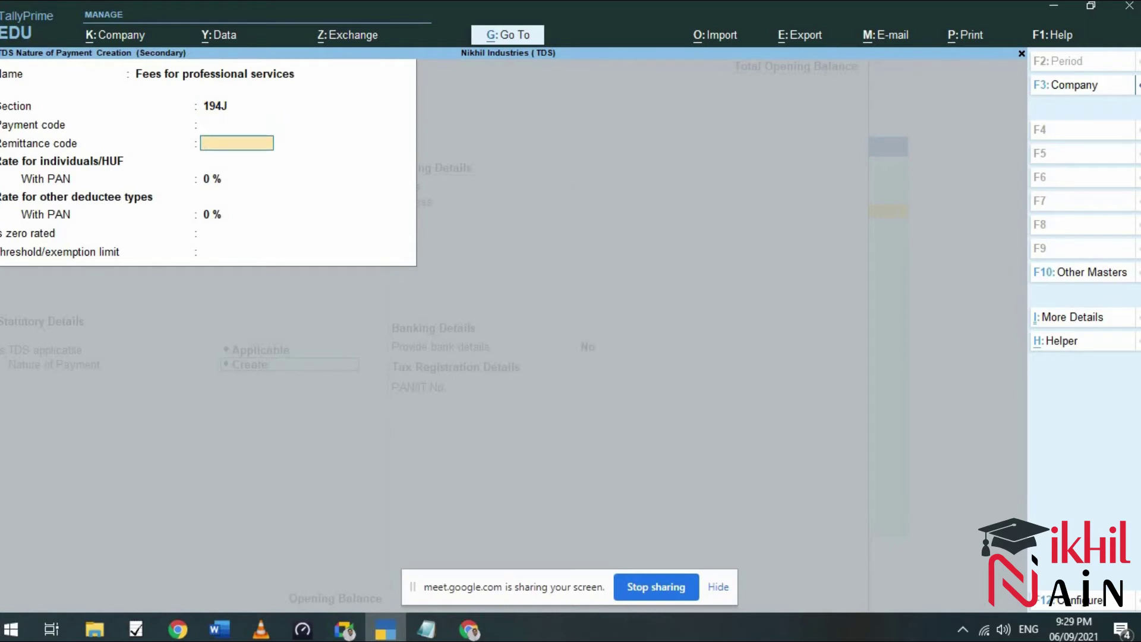
key("Return")
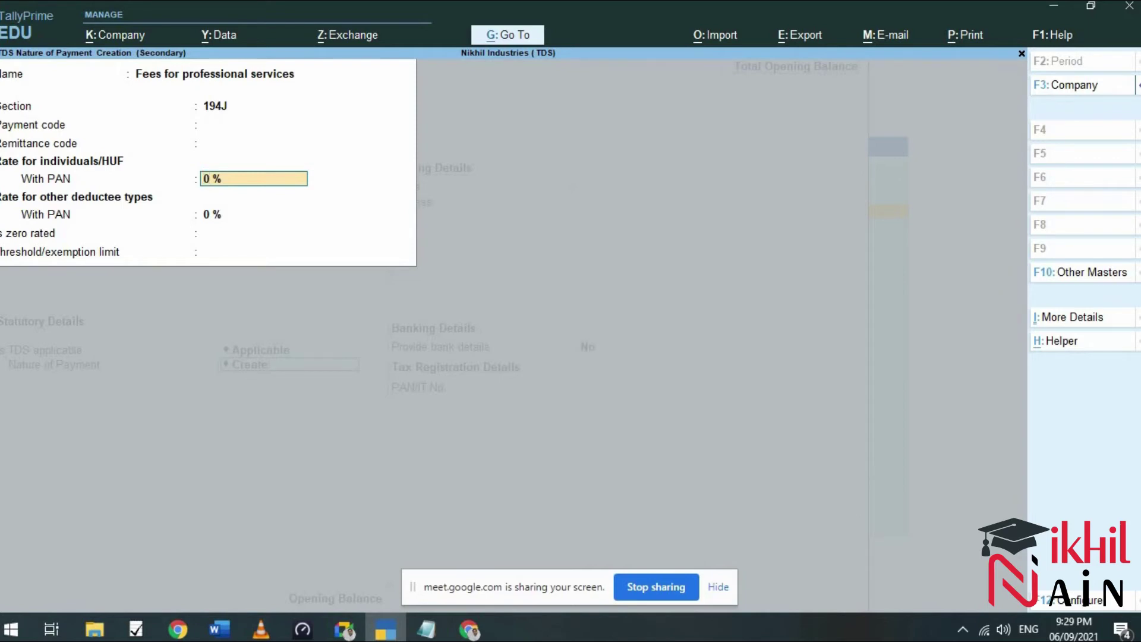
type("10")
key("Return")
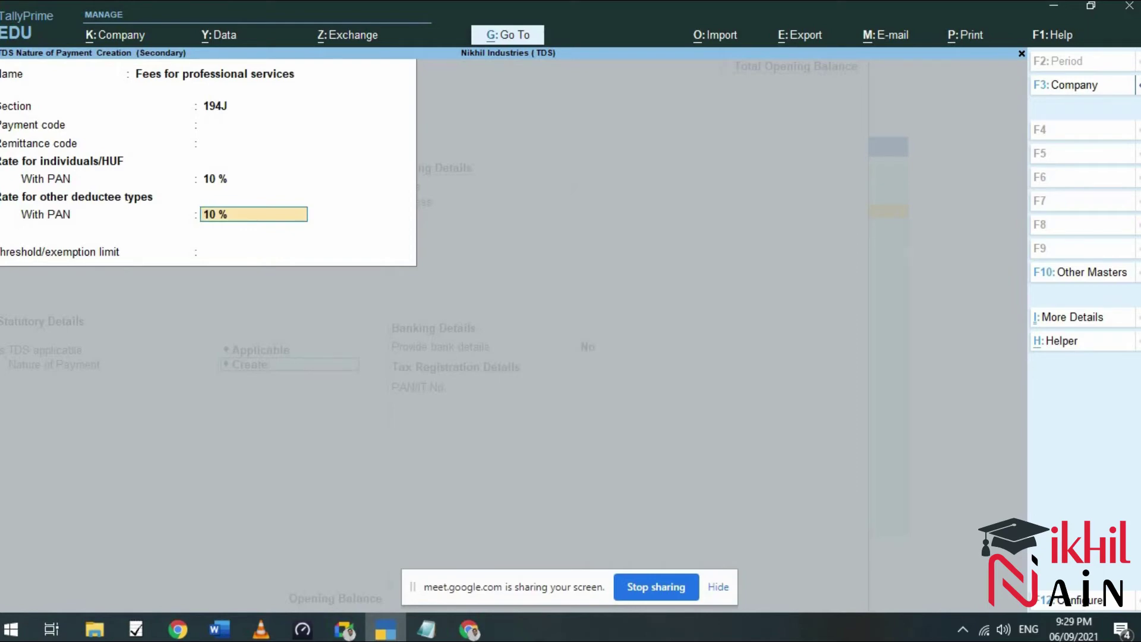
key("Return")
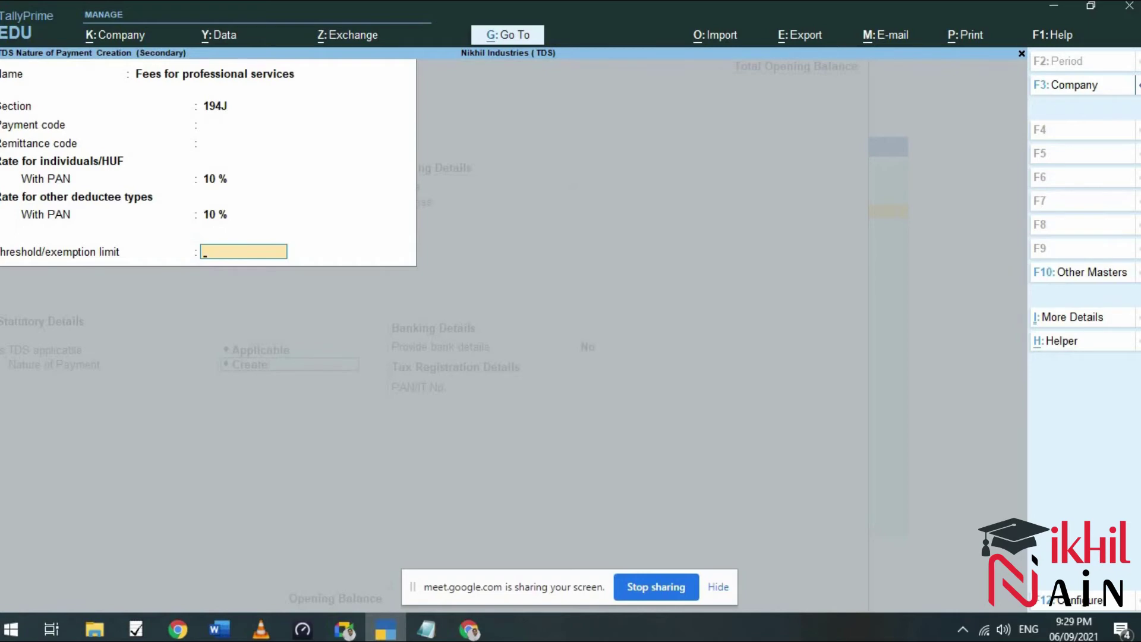
key("Return")
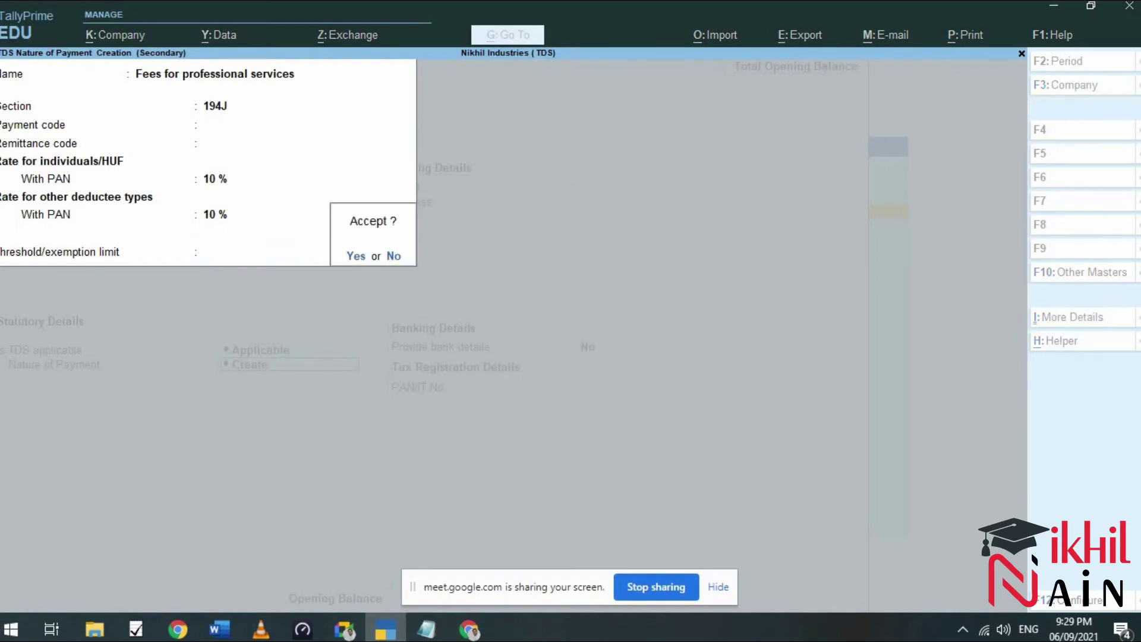
key("Return")
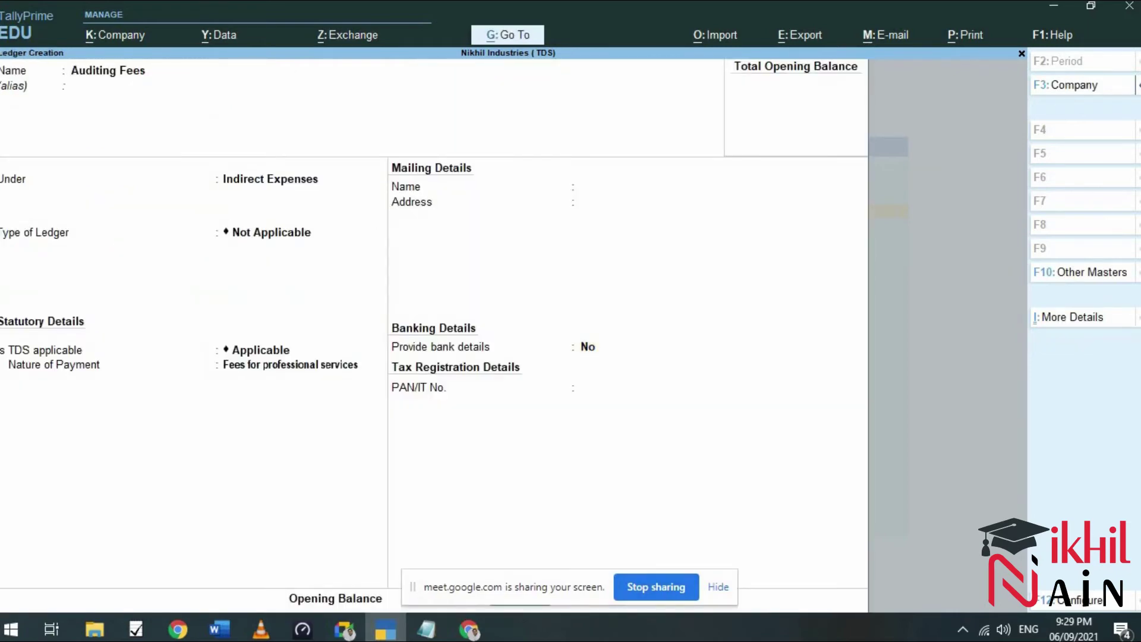
Save the completed Auditing Fees ledger.
left_click(718, 588)
key("Return")
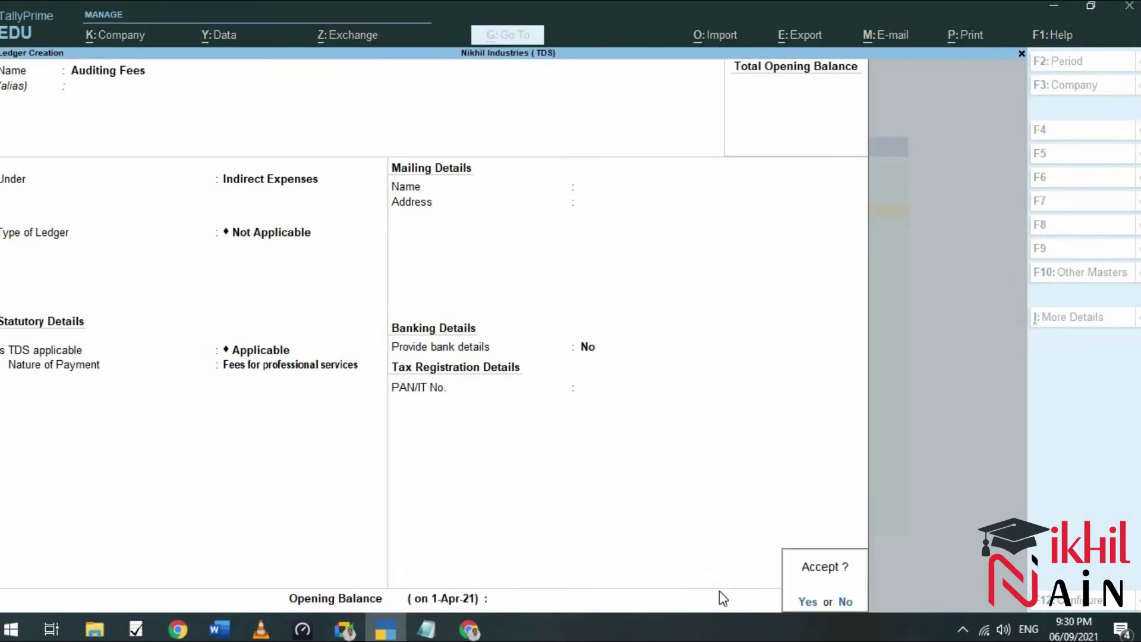
key("Return")
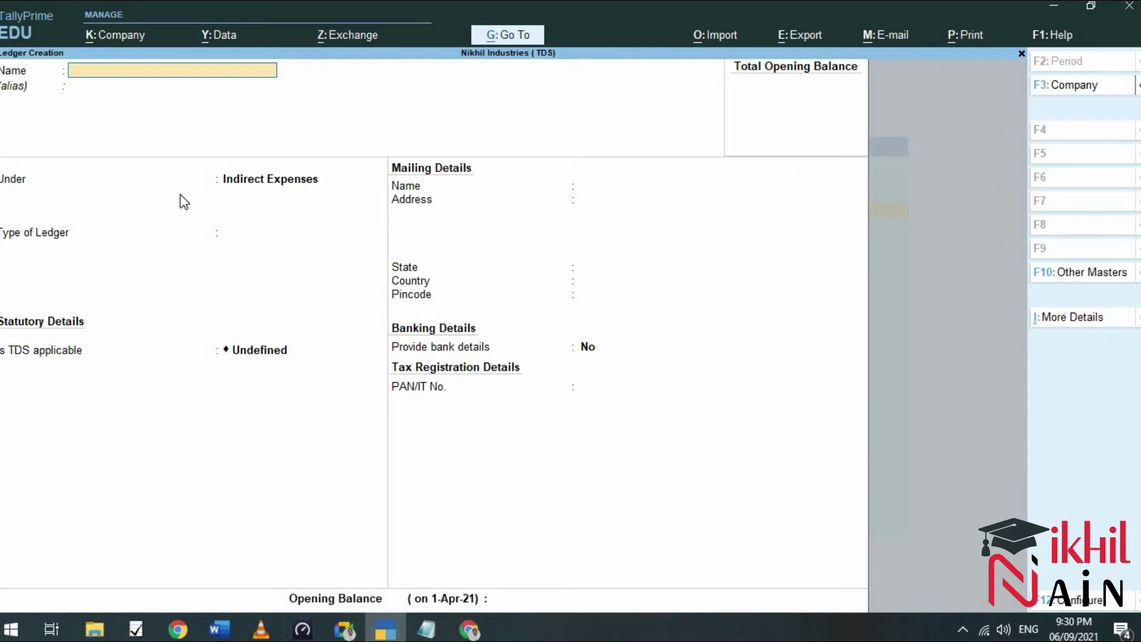
Create 'TDS on Auditing Fees' under Duties & Taxes, type TDS, nature Fees for professional services.
type("TDS on Auditing Fees")
key("Return")
key("Return")
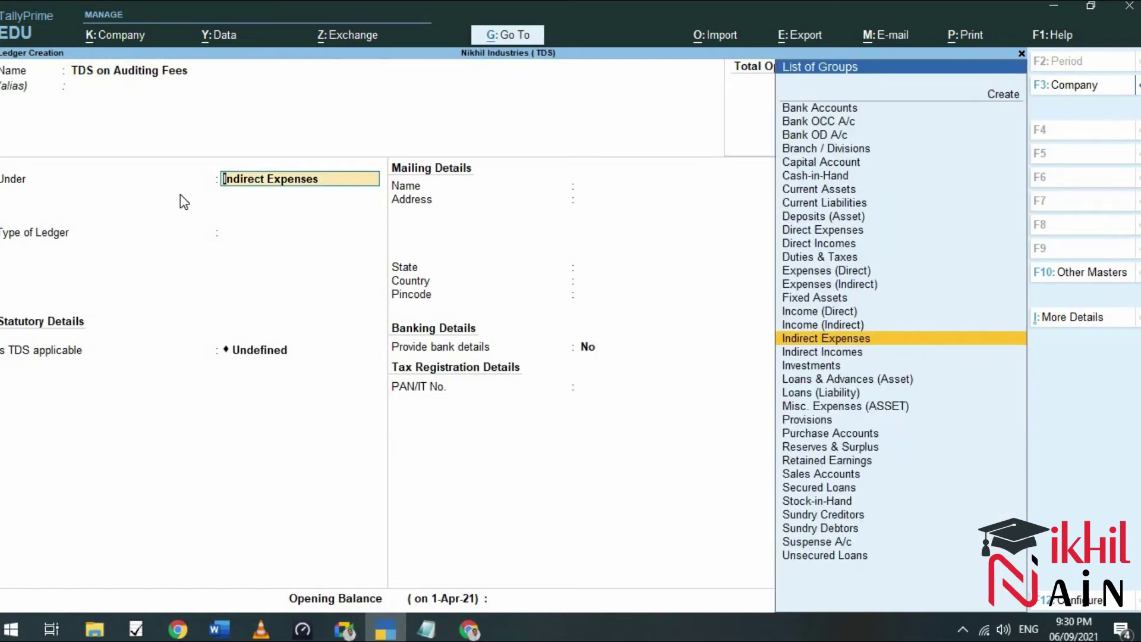
type("Du")
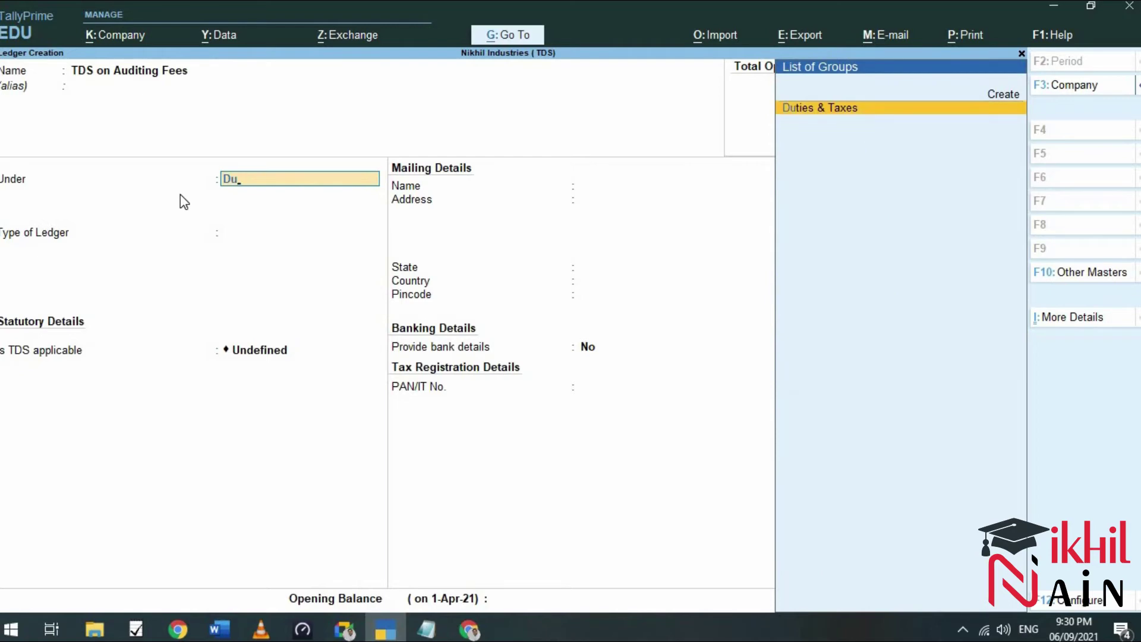
key("Return")
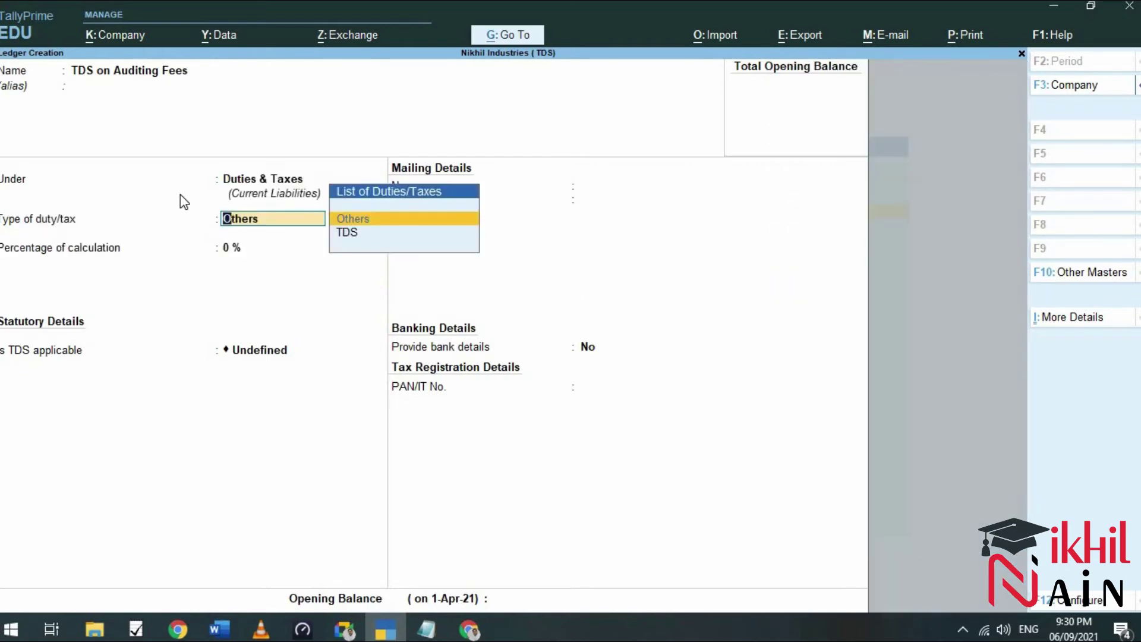
key("Return")
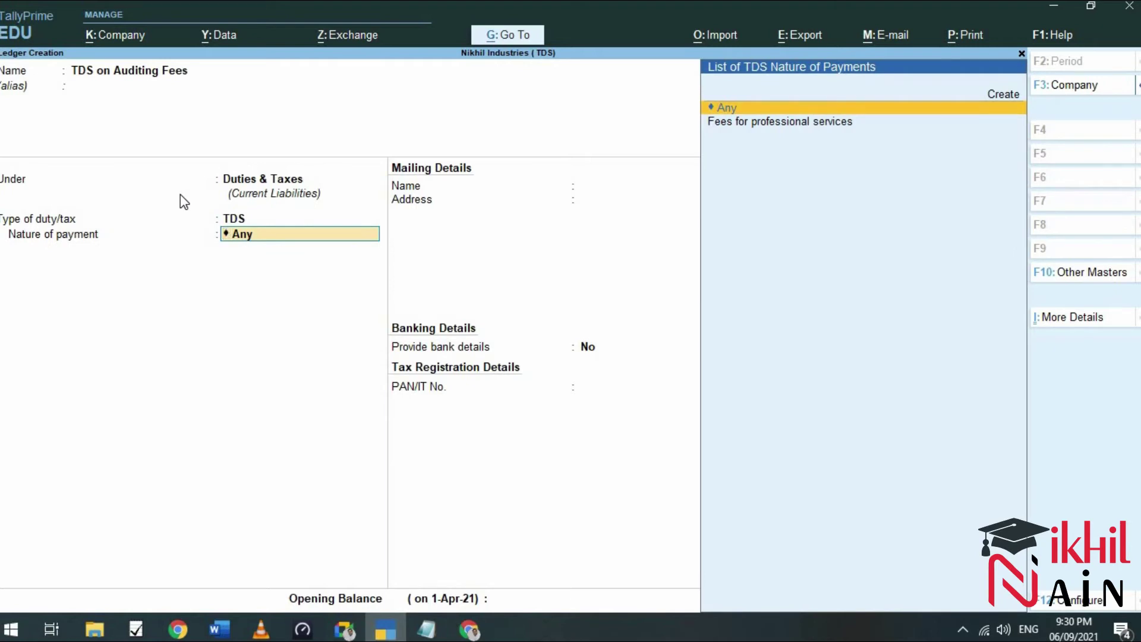
key("Down")
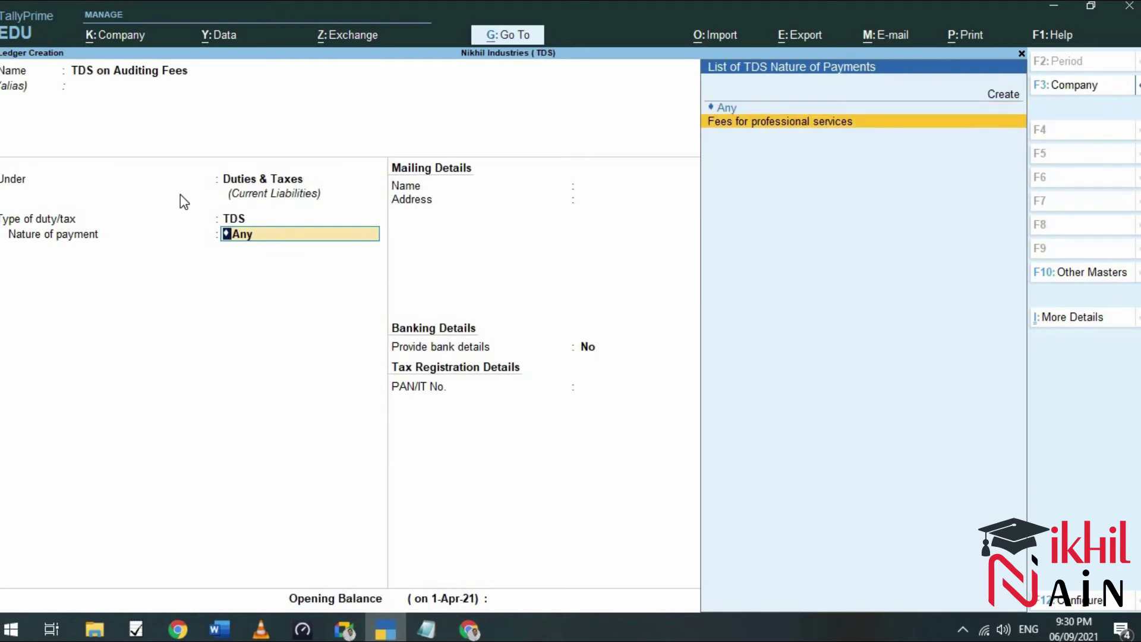
key("Return")
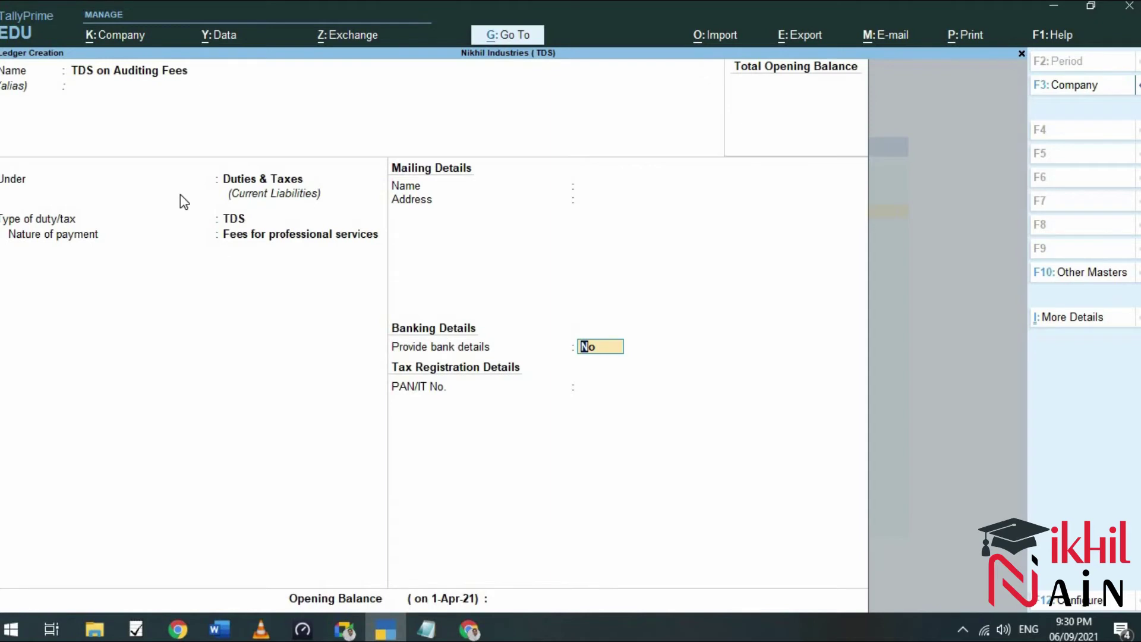
key("Return")
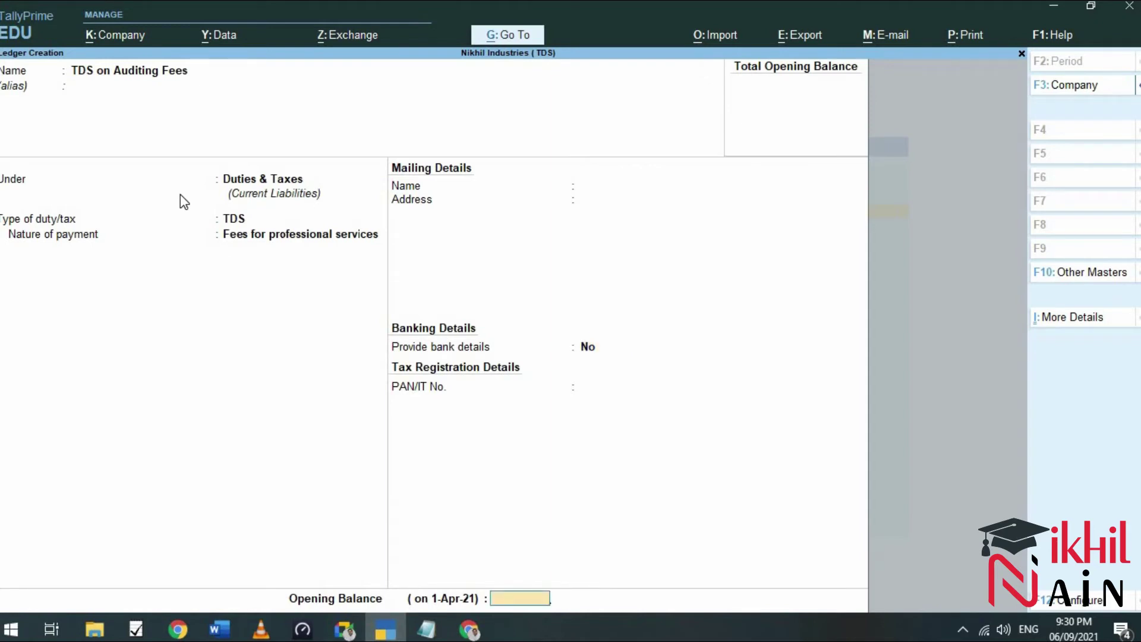
key("Return")
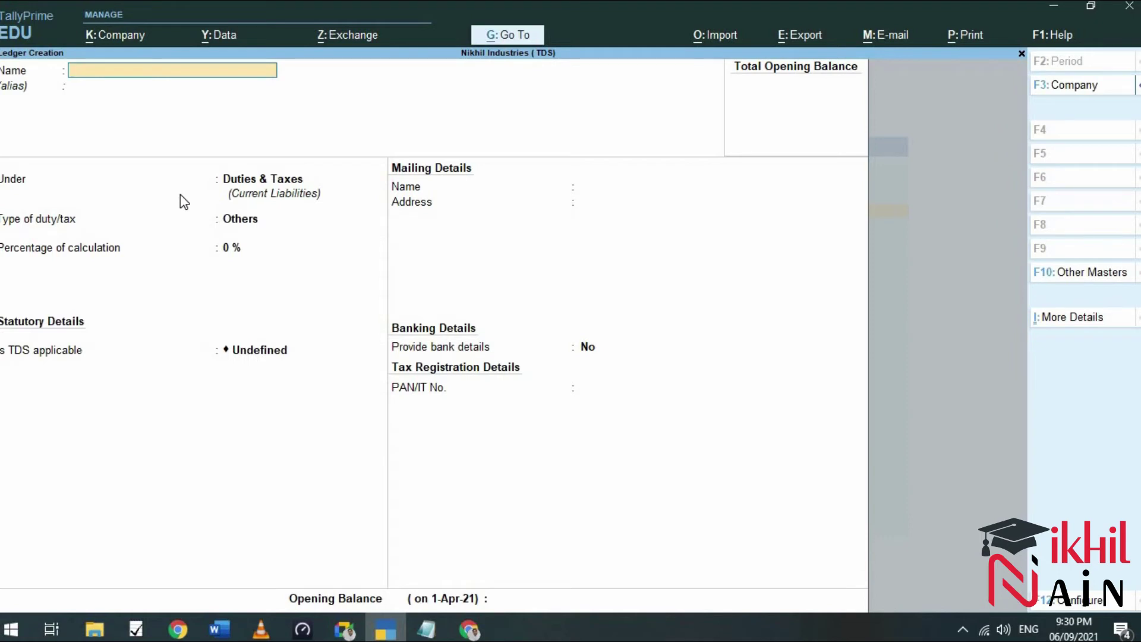
Return to Gateway of Tally and open a new Journal voucher with F7.
left_click(1022, 53)
left_click(1021, 54)
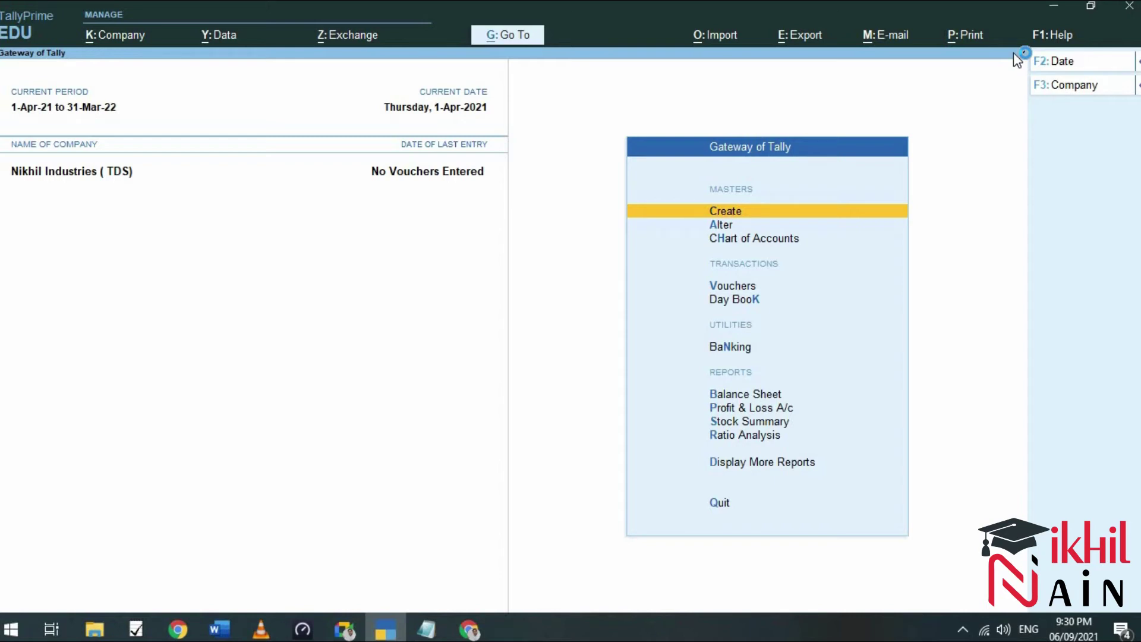
key("Down")
key("Down")
key("Down")
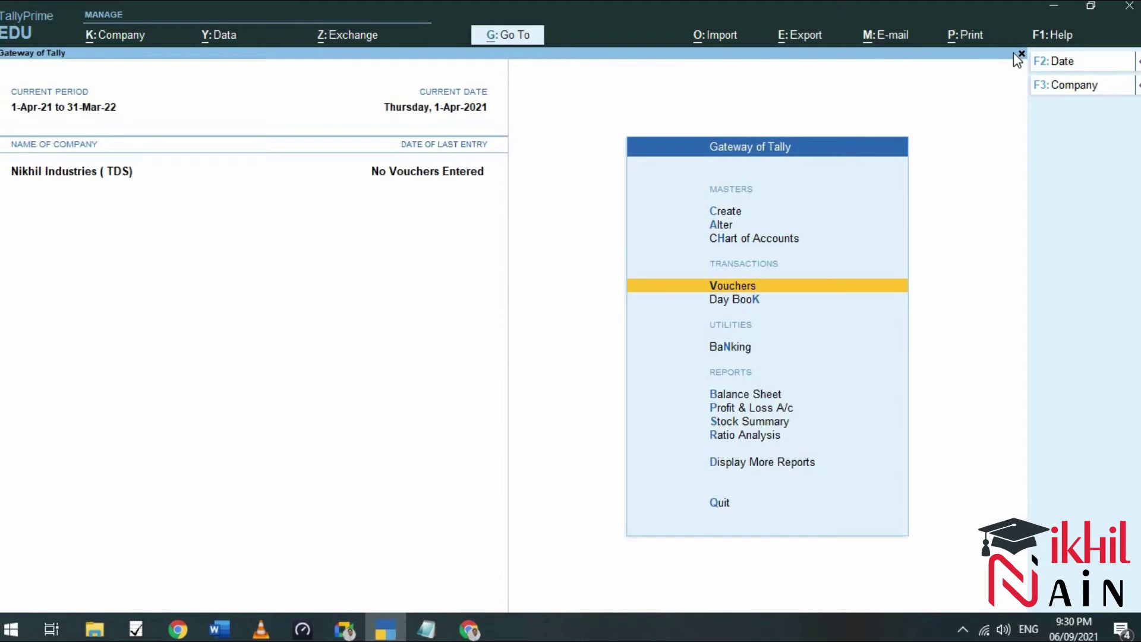
key("Return")
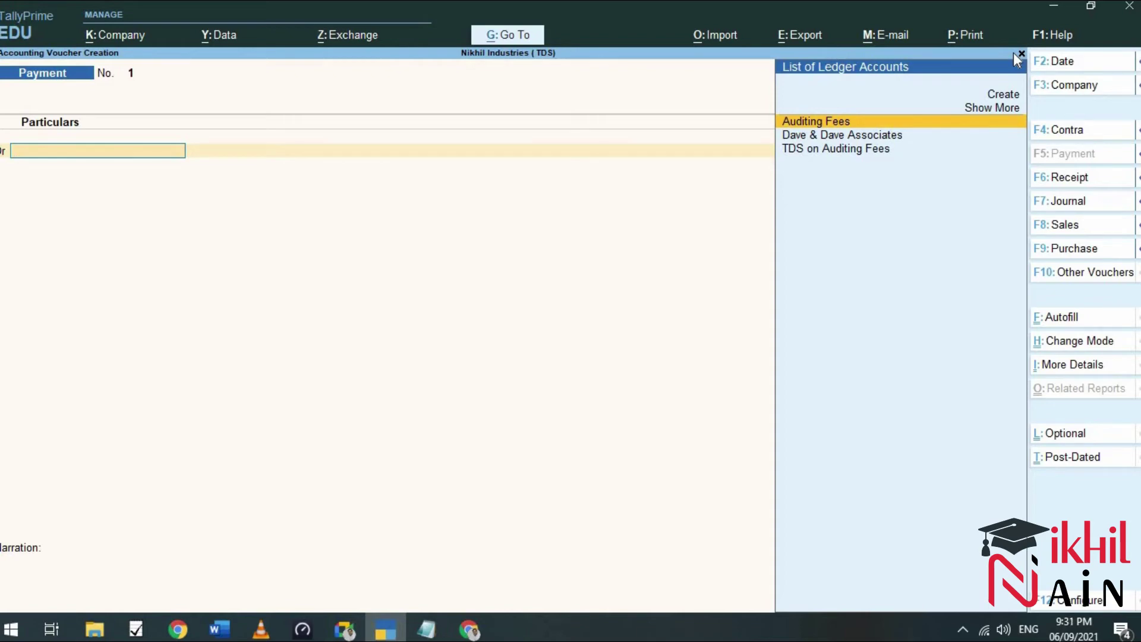
key("F7")
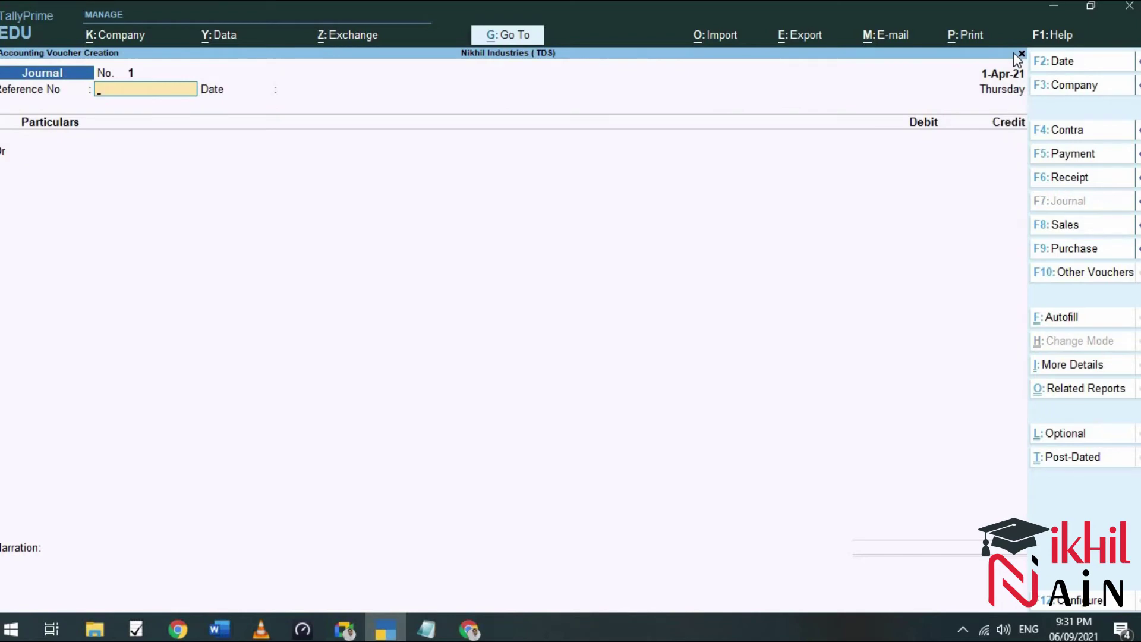
Change the journal date to 1-May-21 (1.5.2021) using the exercise document.
key("F2")
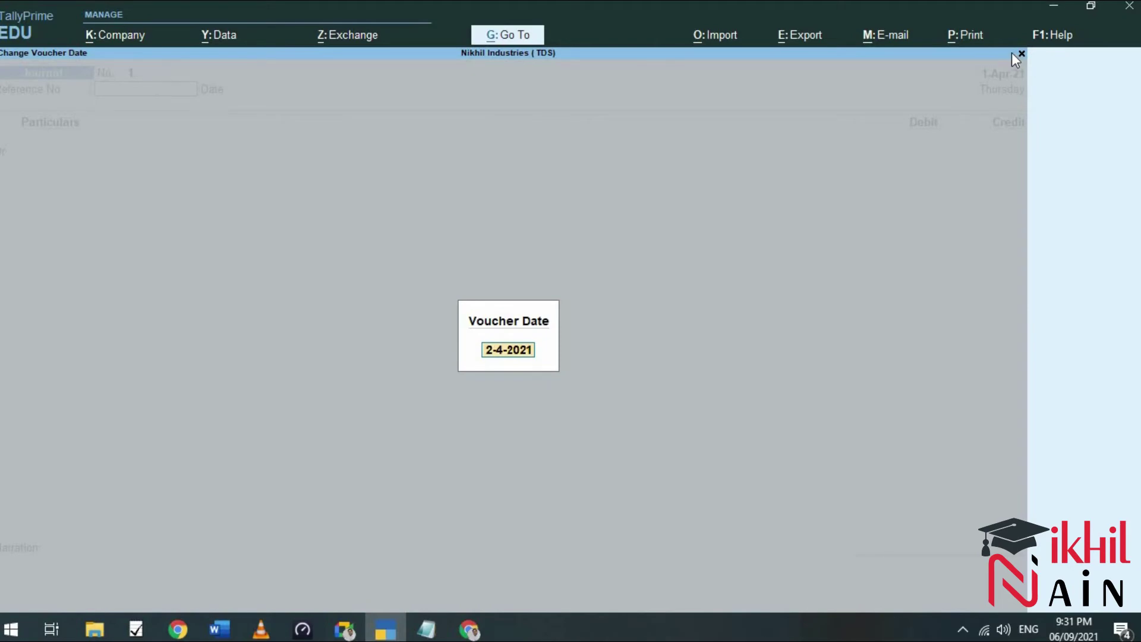
left_click(224, 633)
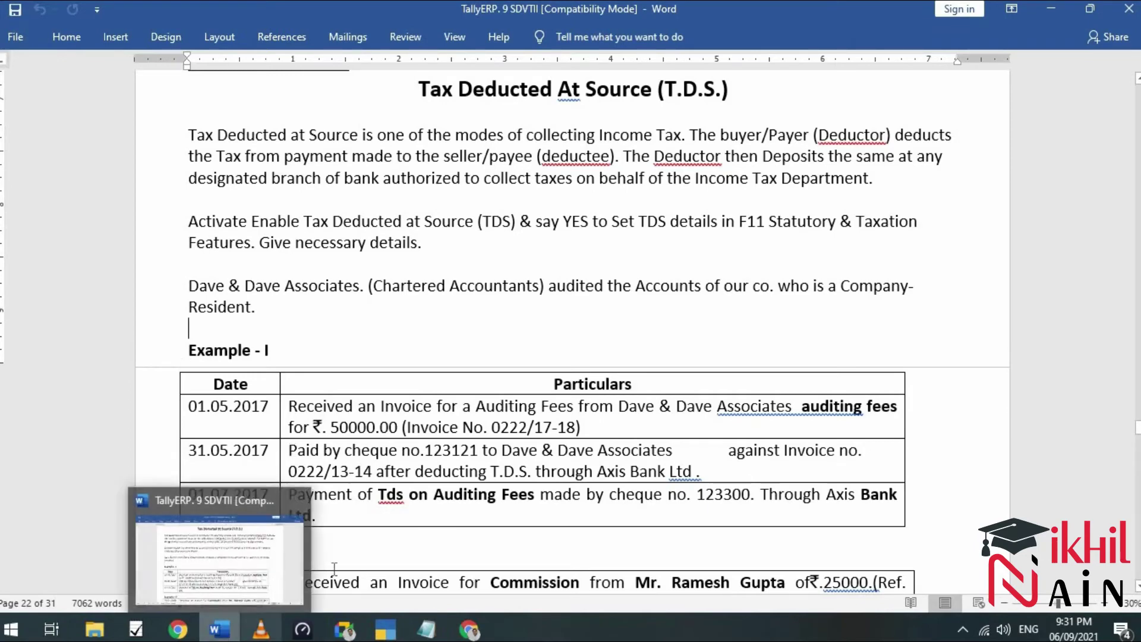
left_click(398, 635)
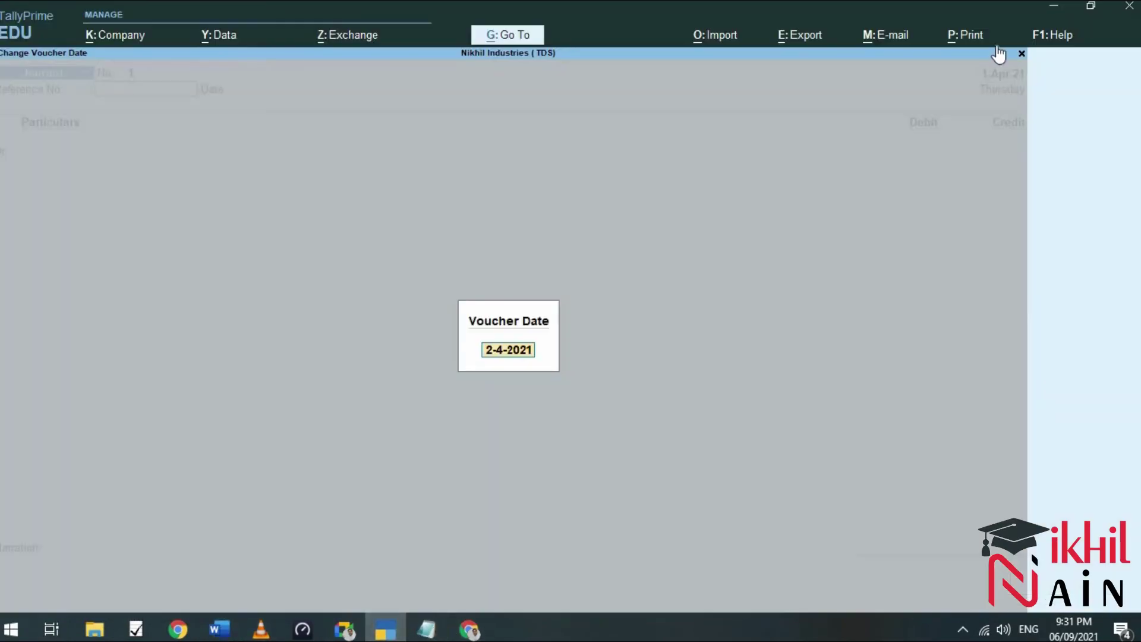
type("1.5.2021")
key("Return")
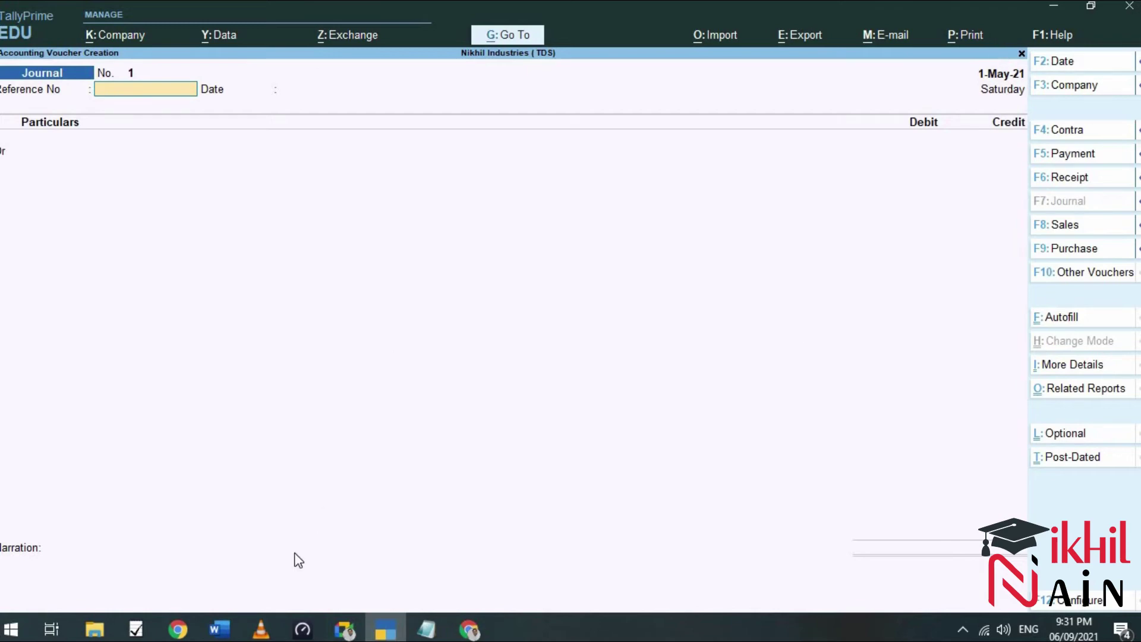
left_click(221, 629)
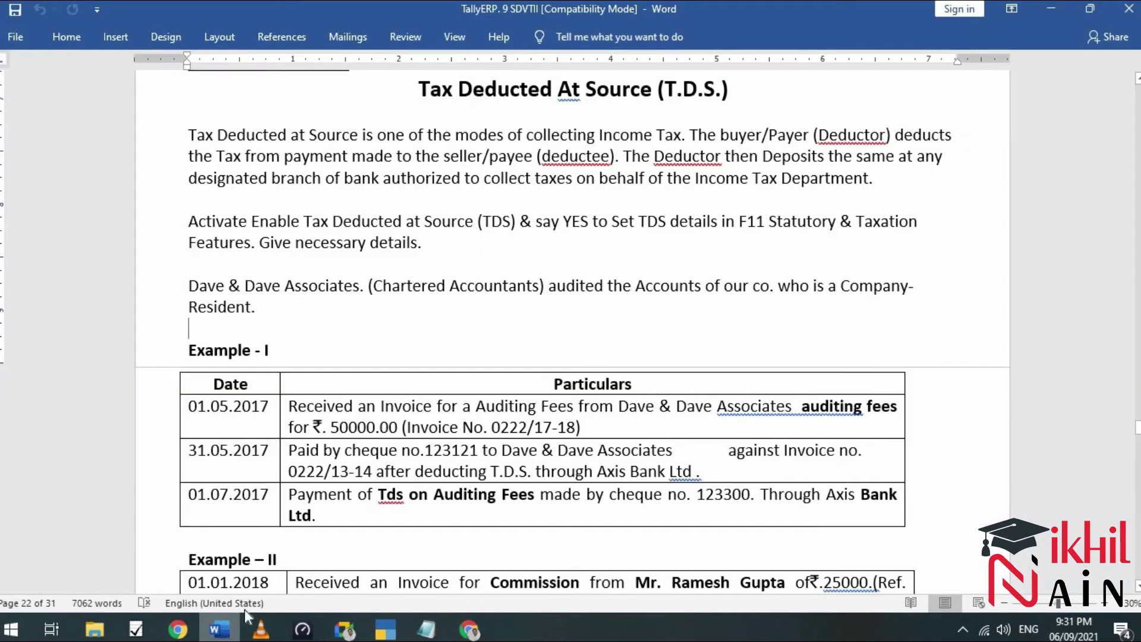
left_click(221, 629)
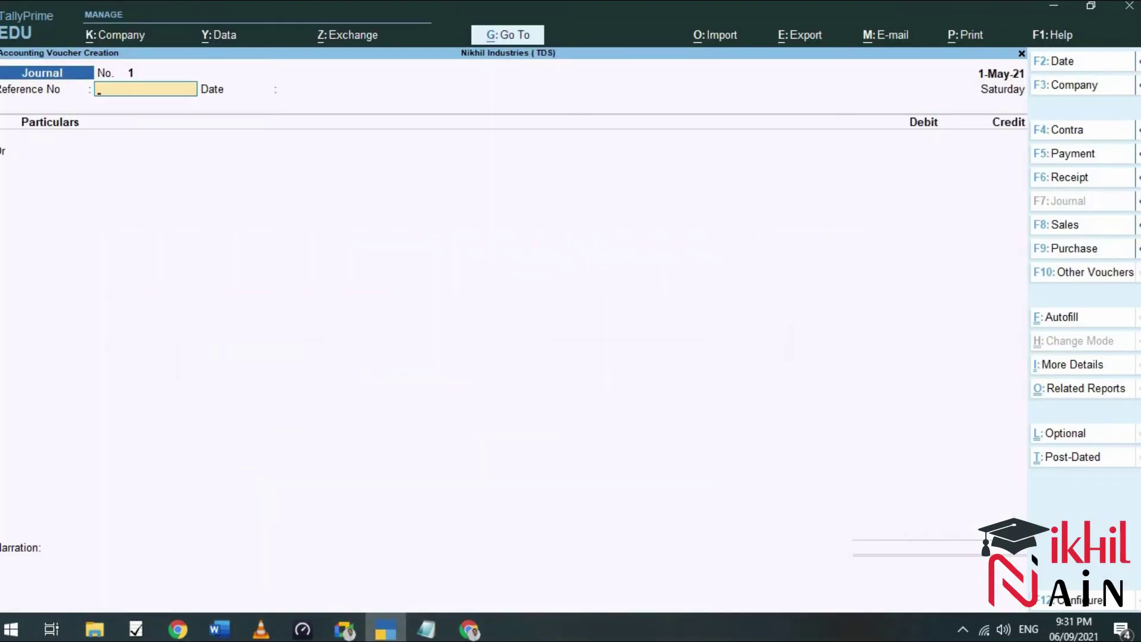
Enter reference 0222/17-18 and debit Auditing Fees 50,000.
type("0222/17-18")
key("Return")
key("Return")
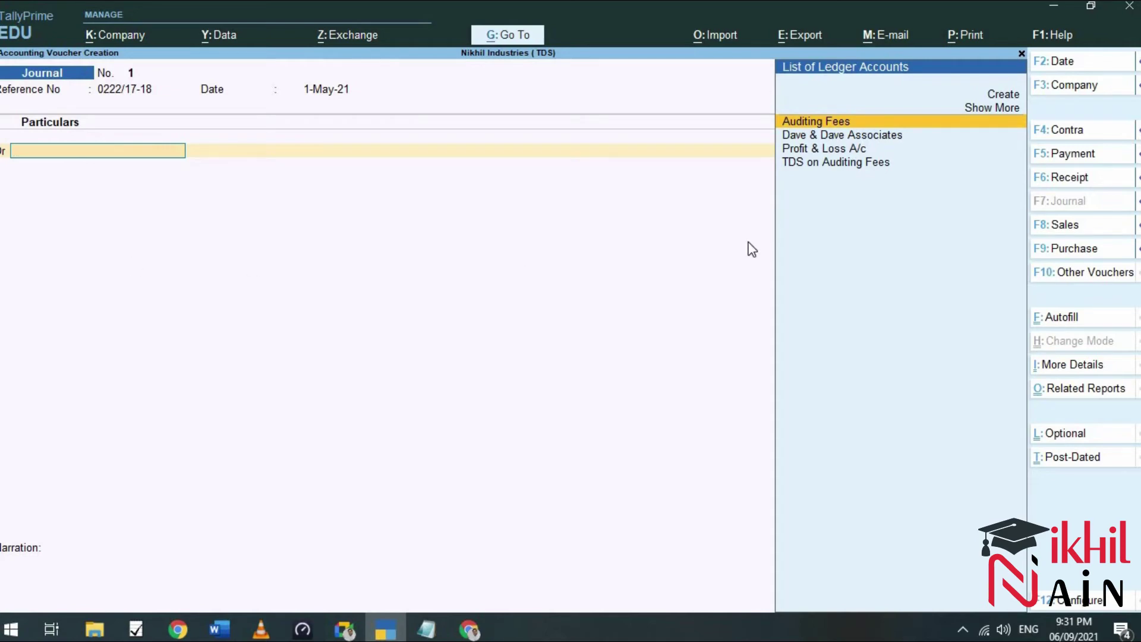
key("Return")
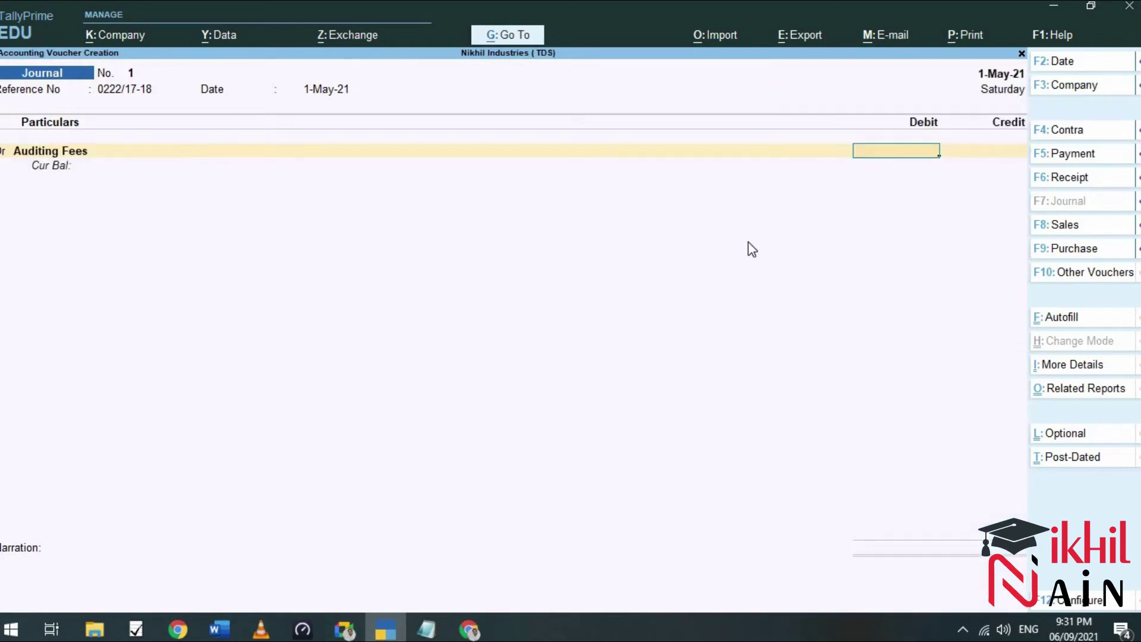
type("50000")
key("Return")
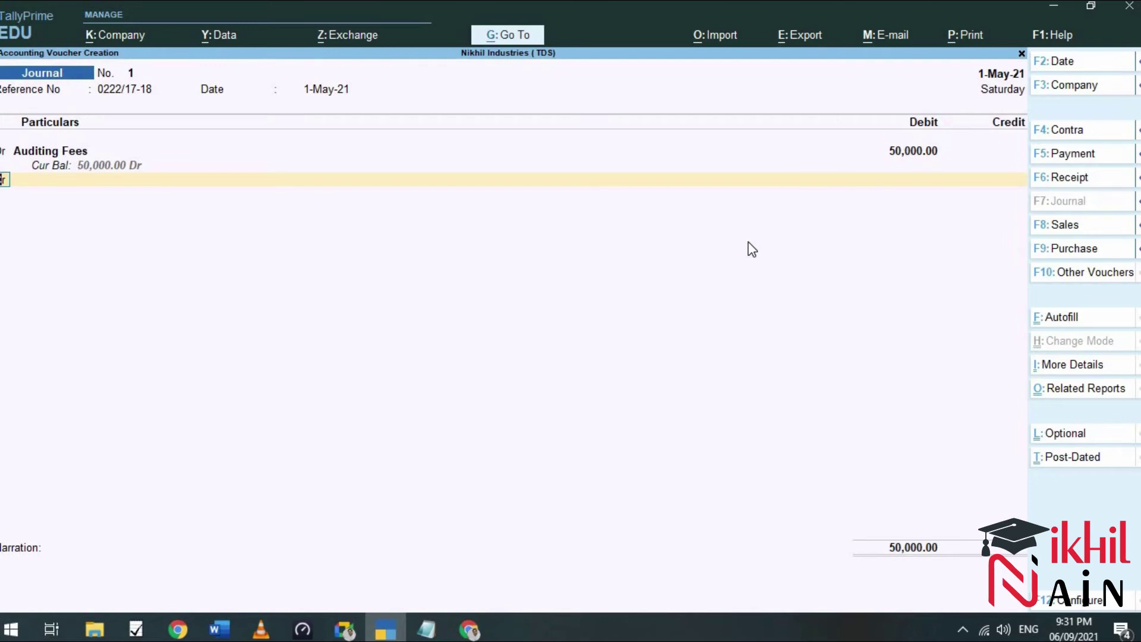
Credit Dave & Dave Associates with New Ref bills of 50,000 Cr and 5,000 Dr.
key("Return")
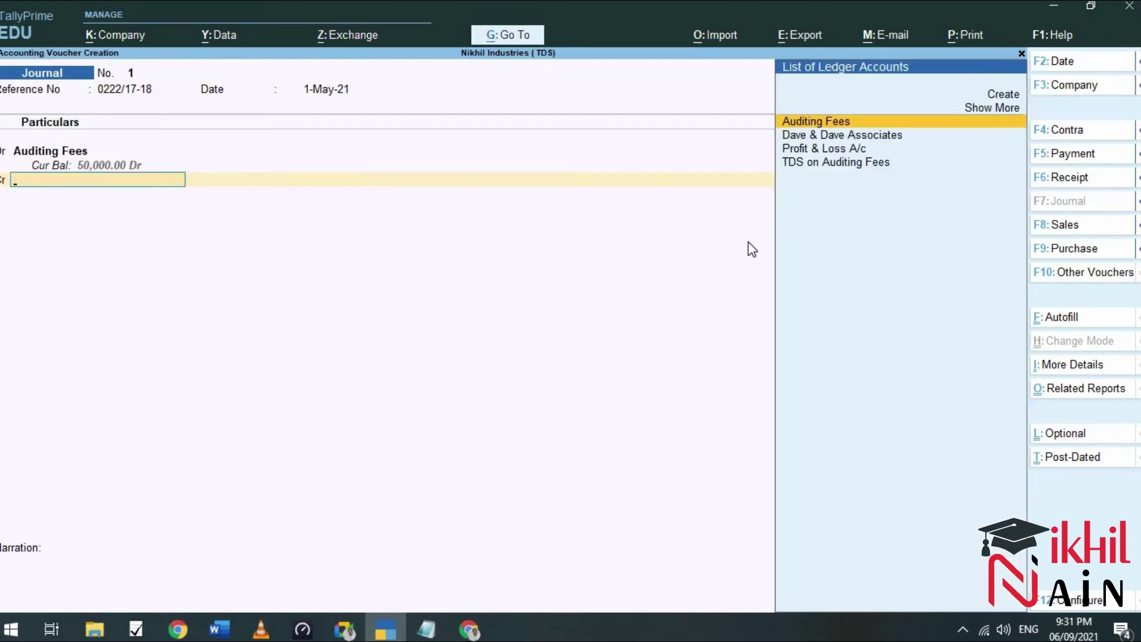
key("Down")
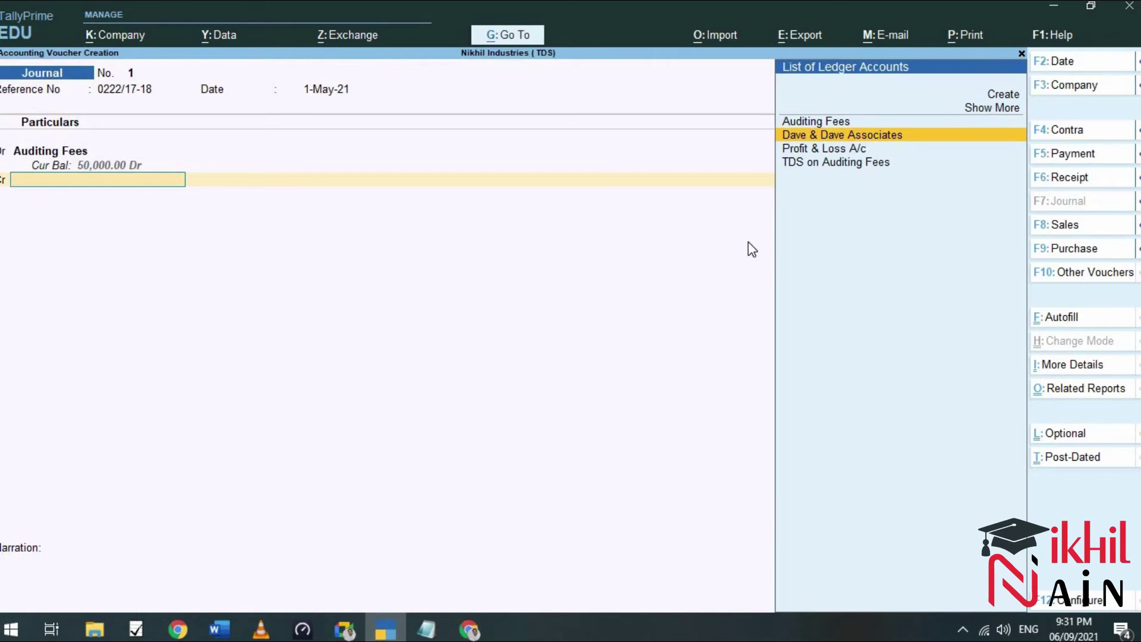
key("Return")
key("Return")
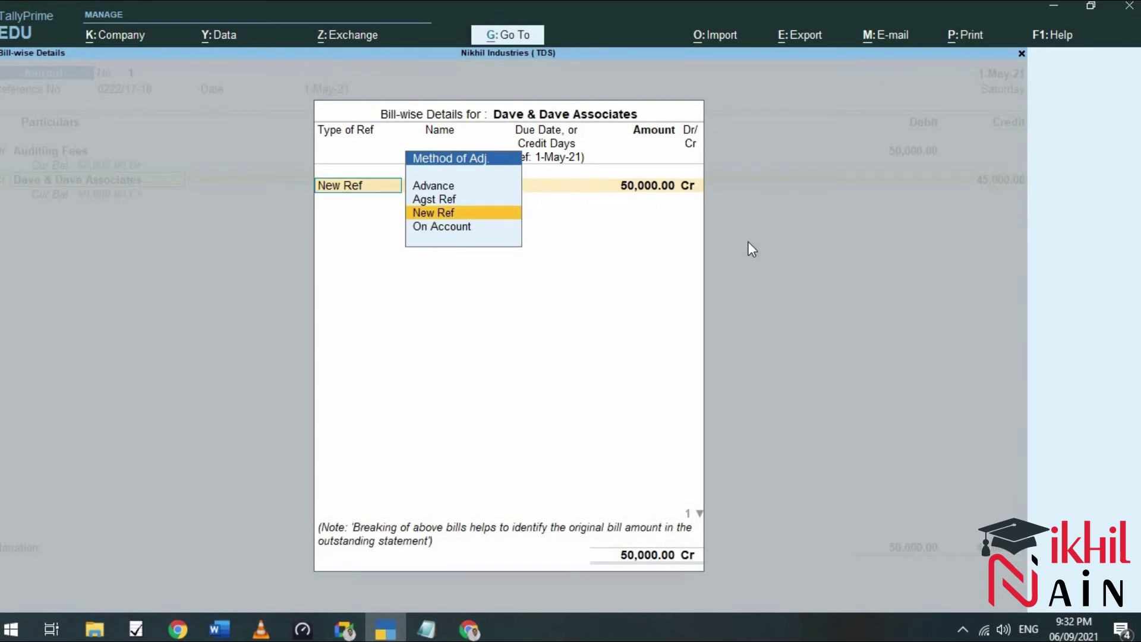
key("Return")
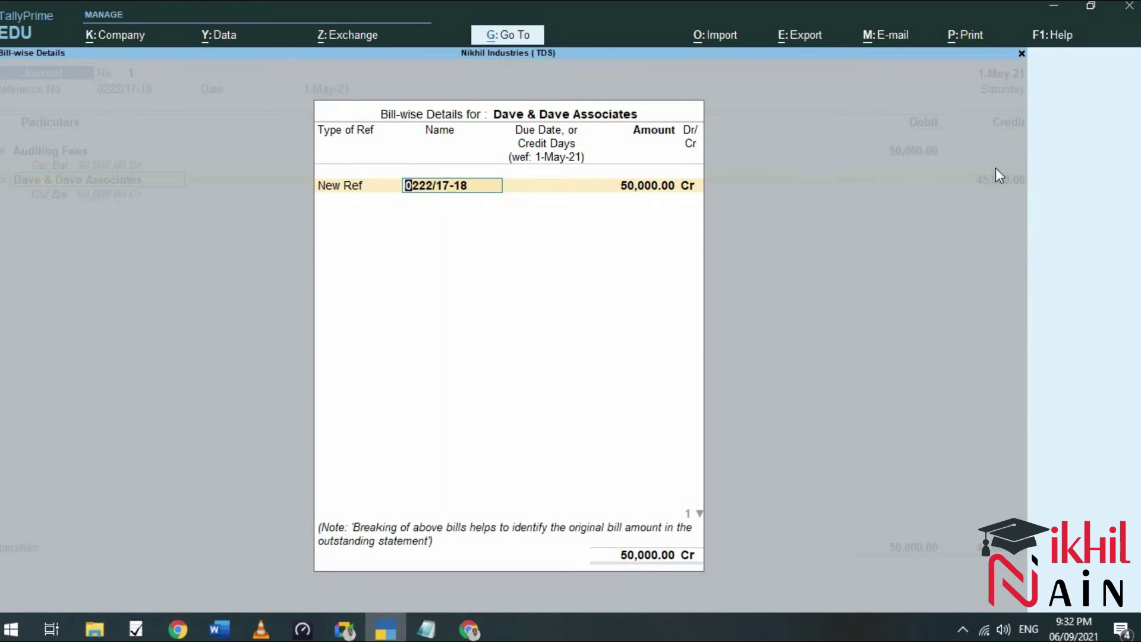
key("Return")
key("Return")
key("Return")
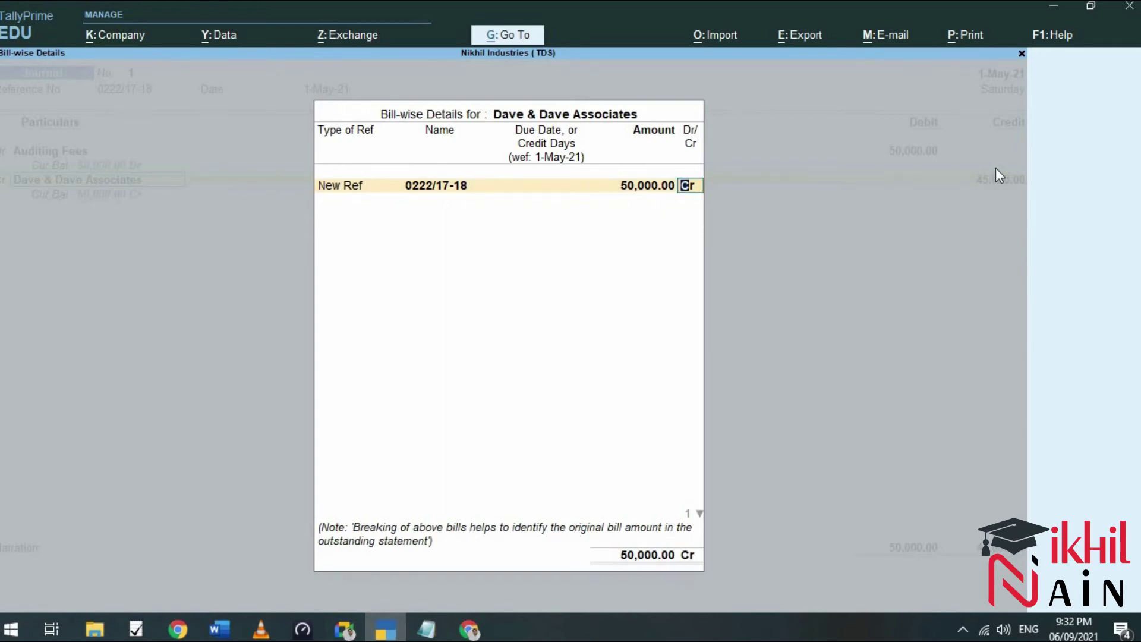
key("Return")
key("Return")
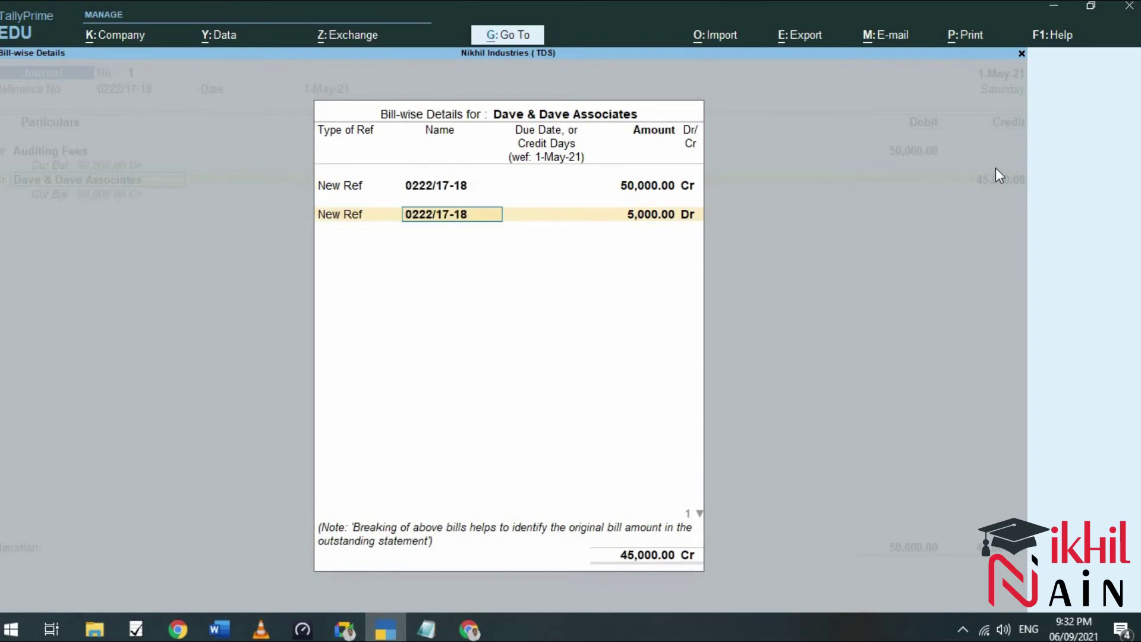
key("Return")
key("Return")
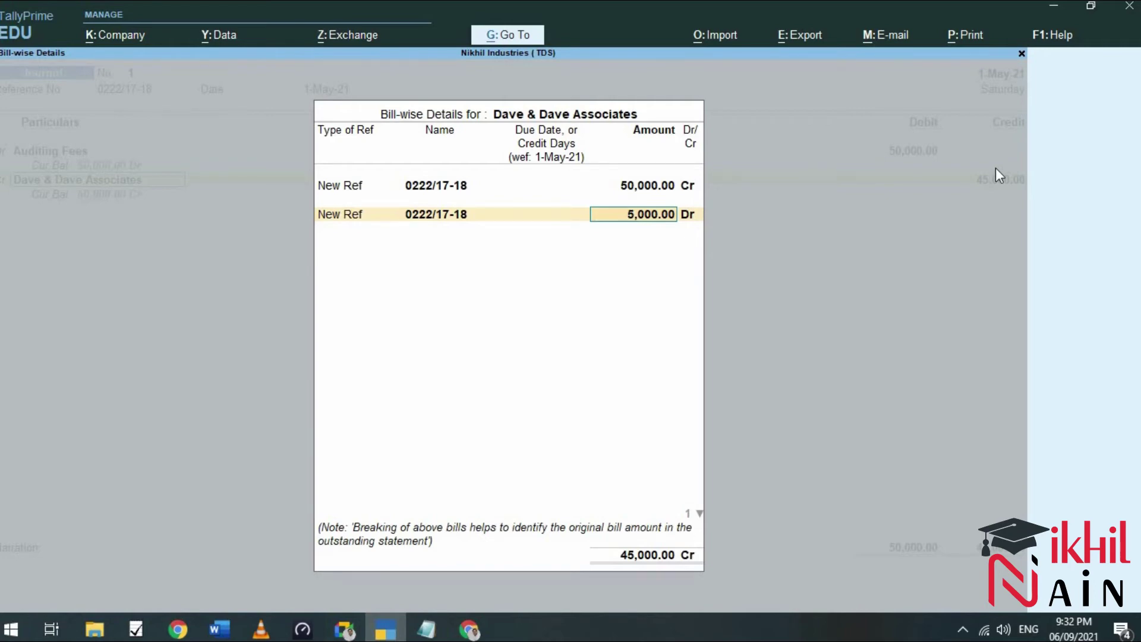
key("Return")
key("Return")
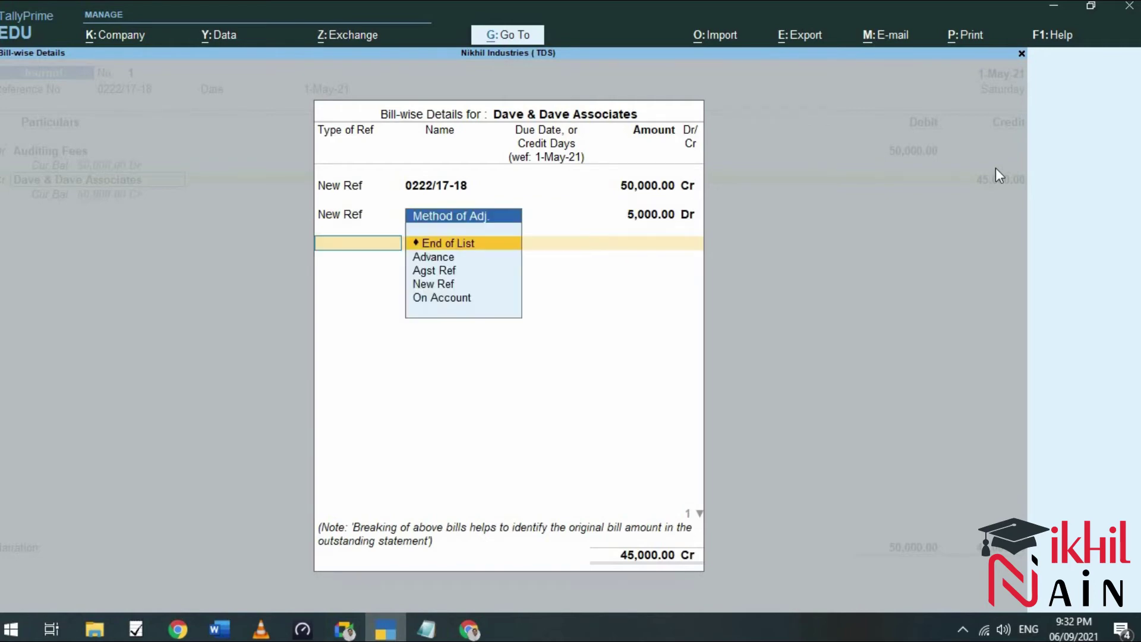
key("Return")
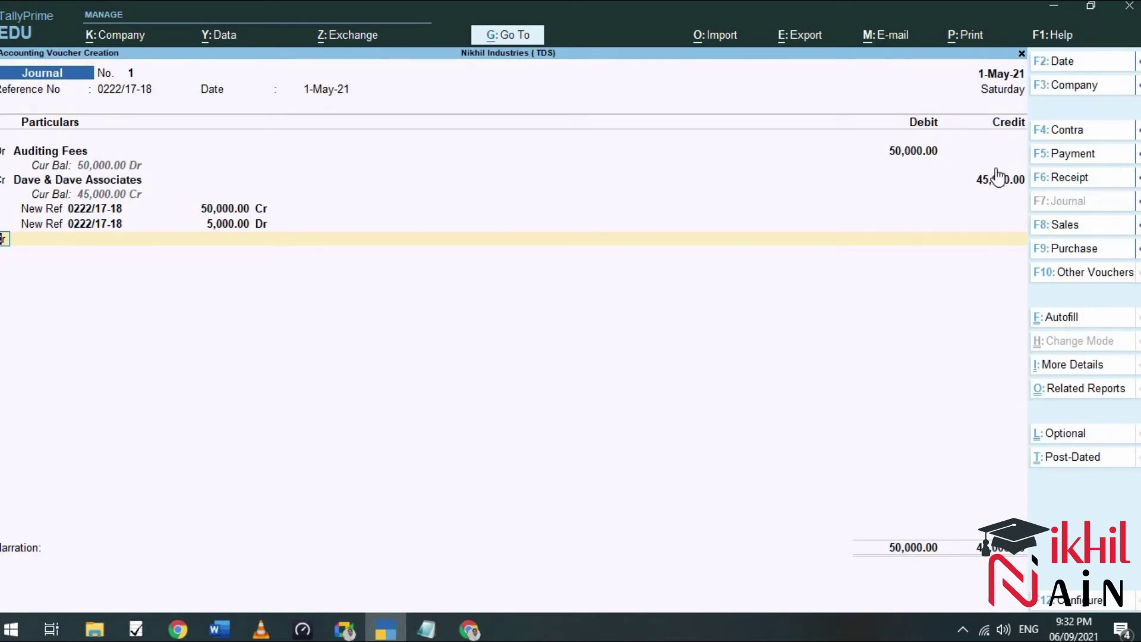
Credit TDS on Auditing Fees with 5,000.
key("Return")
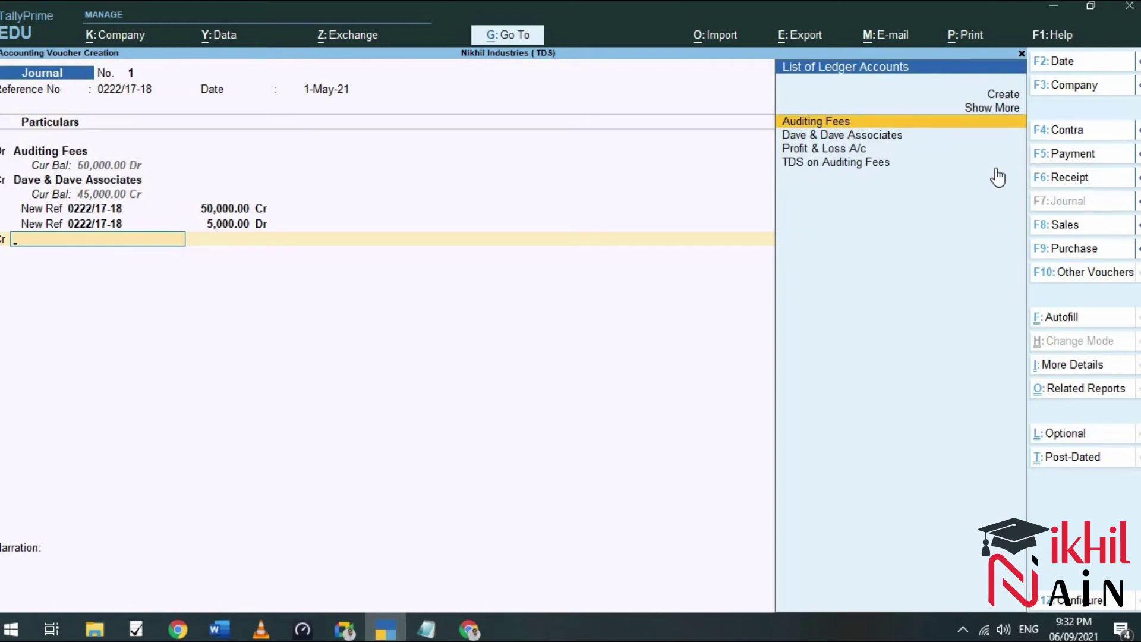
key("Down")
key("Down")
key("Down")
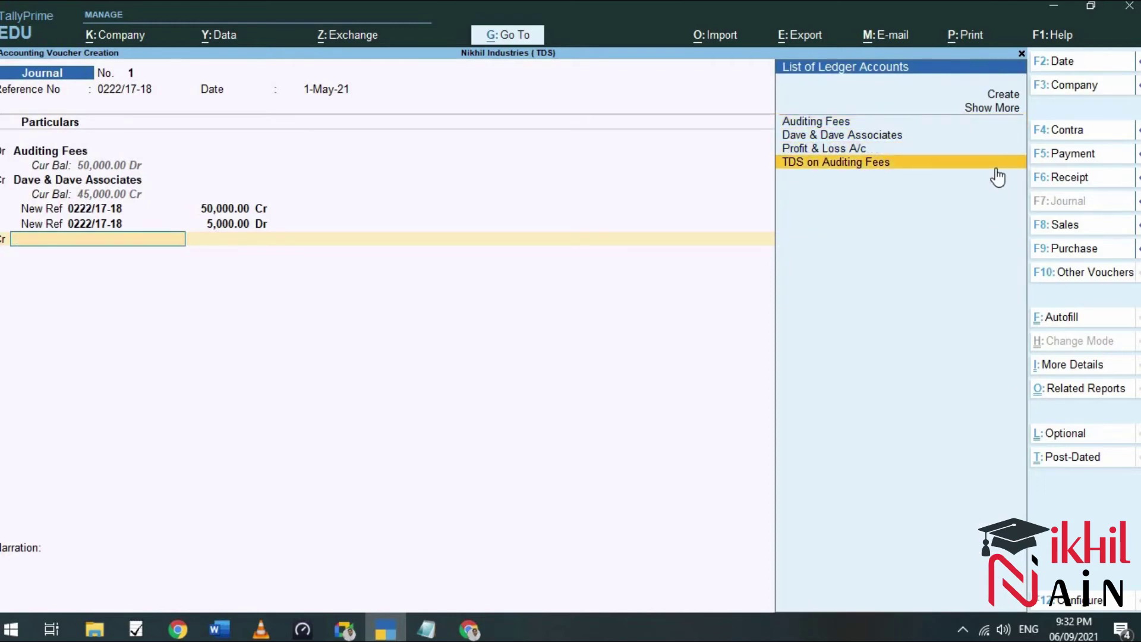
key("Return")
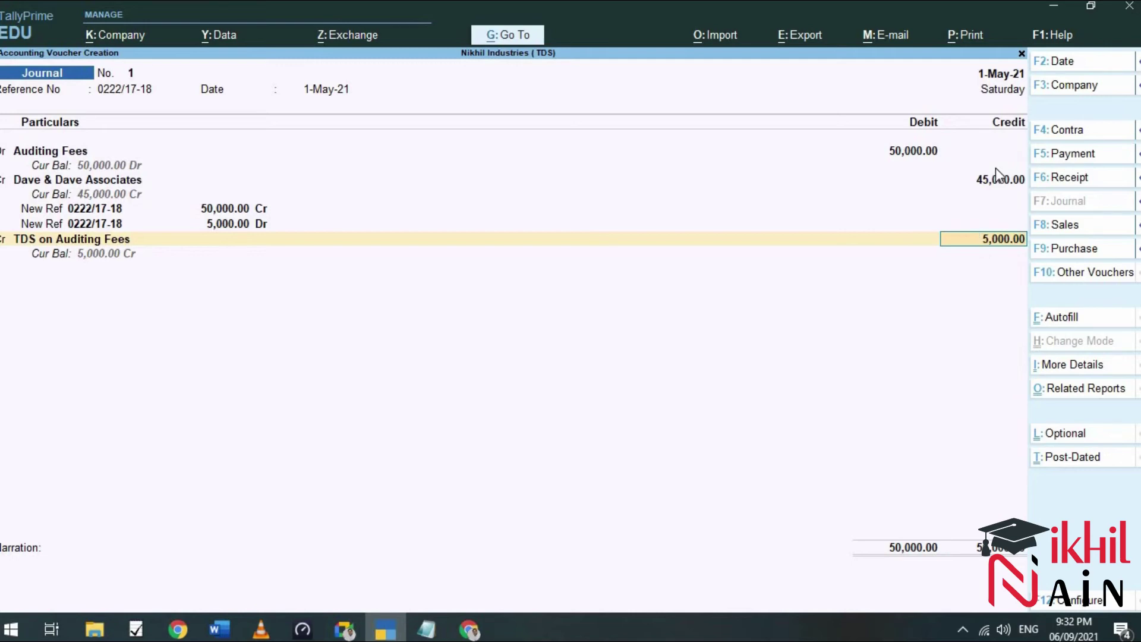
key("Return")
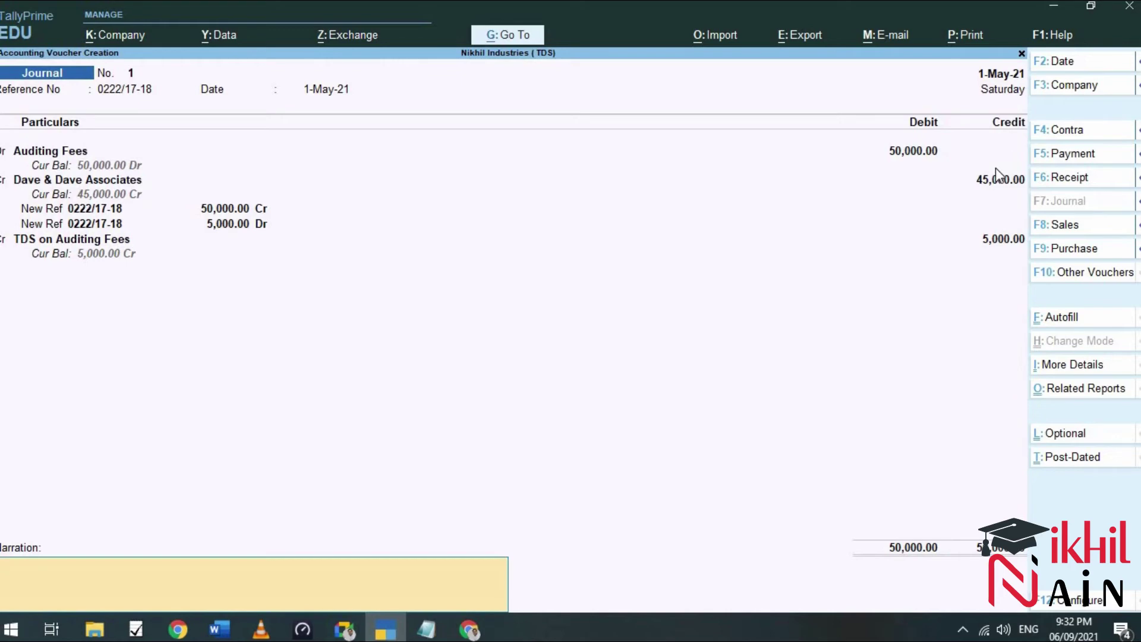
Narrate 'Being invoice received from Dave & Dave Associates agst Auditing Fees and TDS deducted' and save.
type("Being T")
key("BackSpace")
type("invoice received fr")
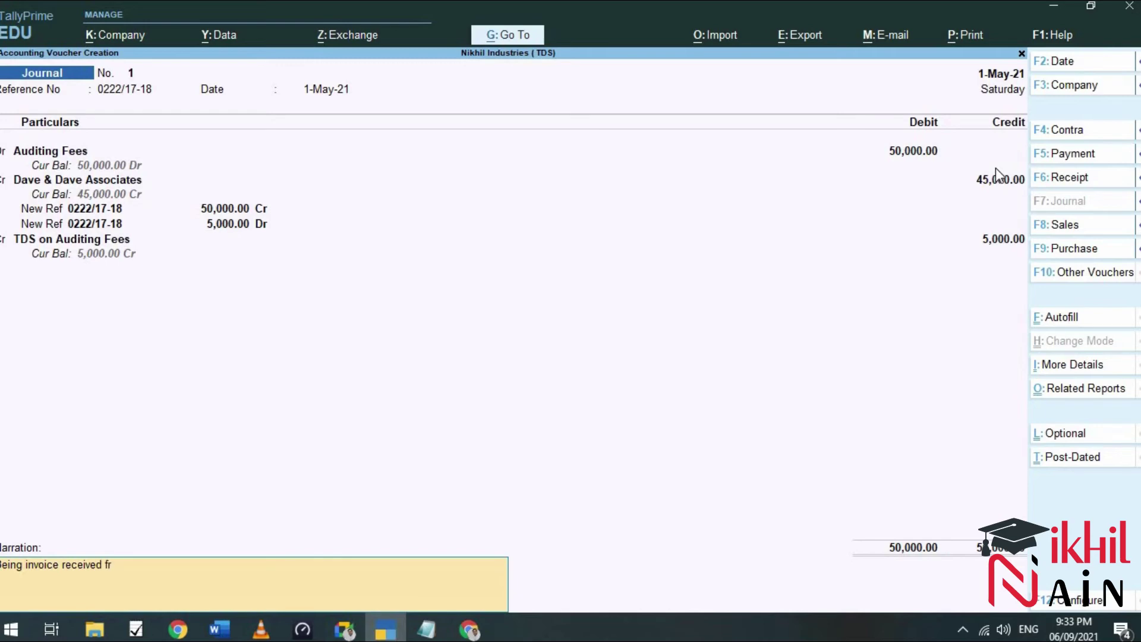
type("om dave & Dae")
type("e Associates")
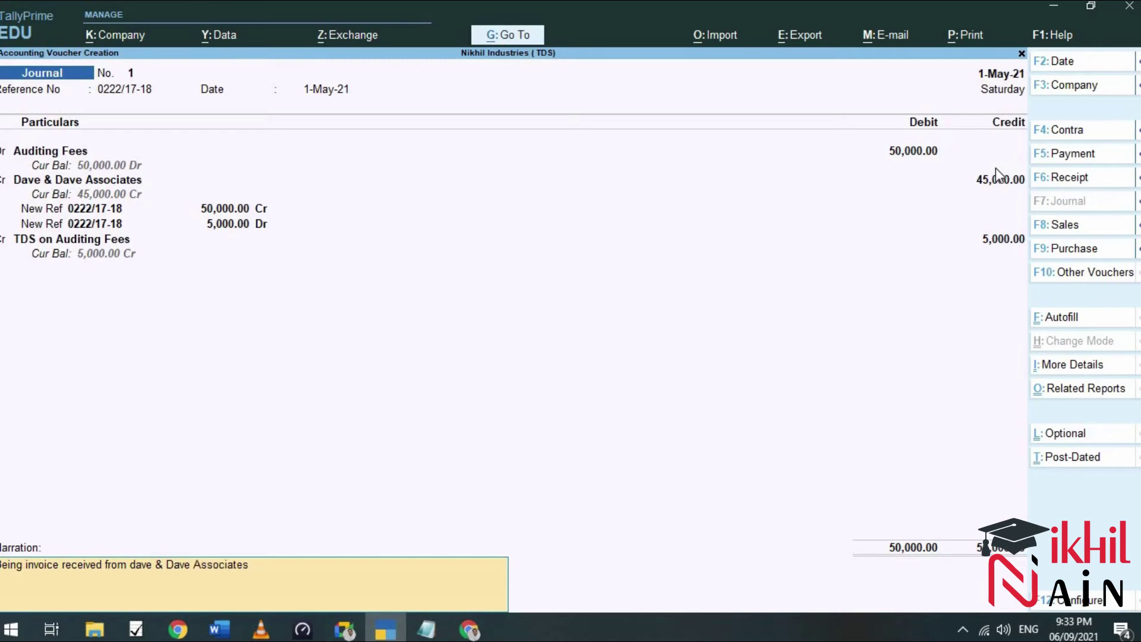
type(" agst Auditing Fees and TDS")
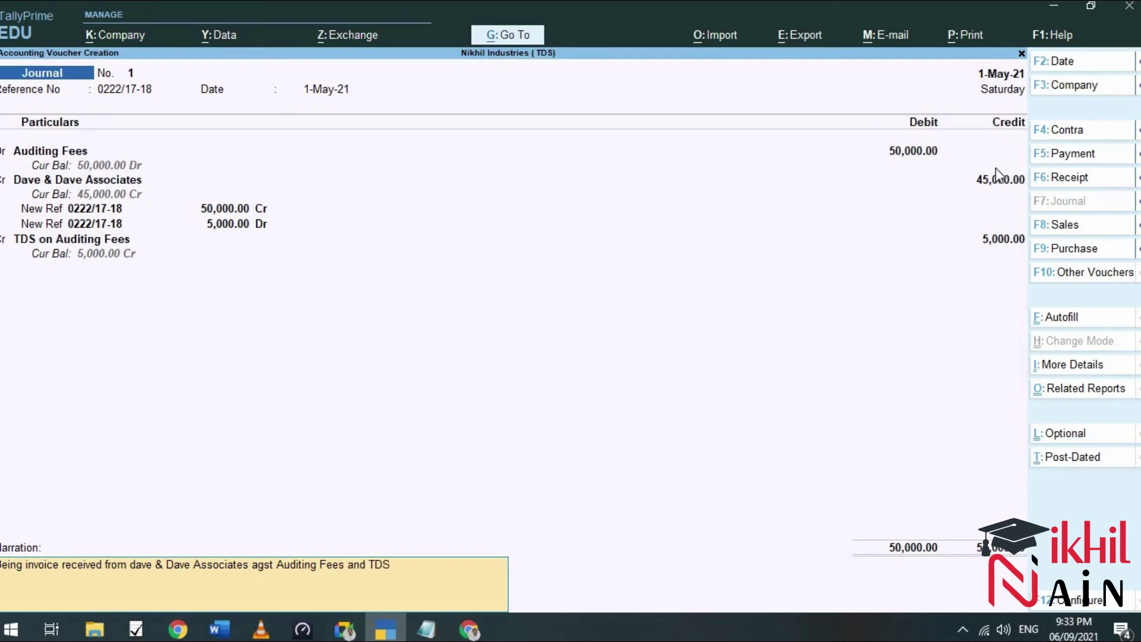
type(" deducted in same Voucher")
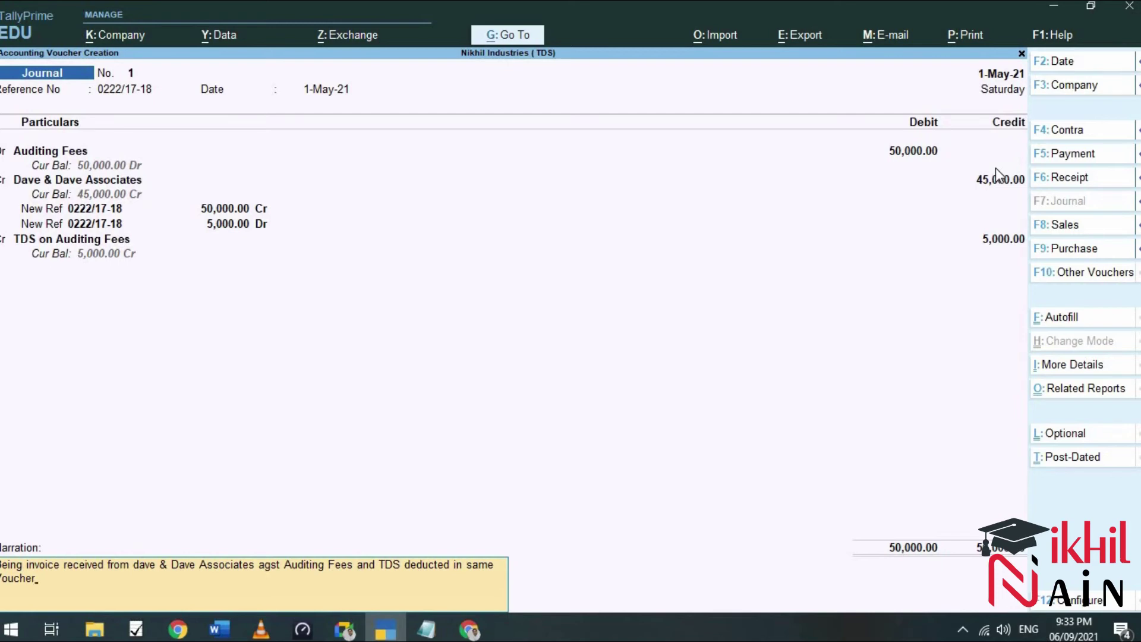
key("Return")
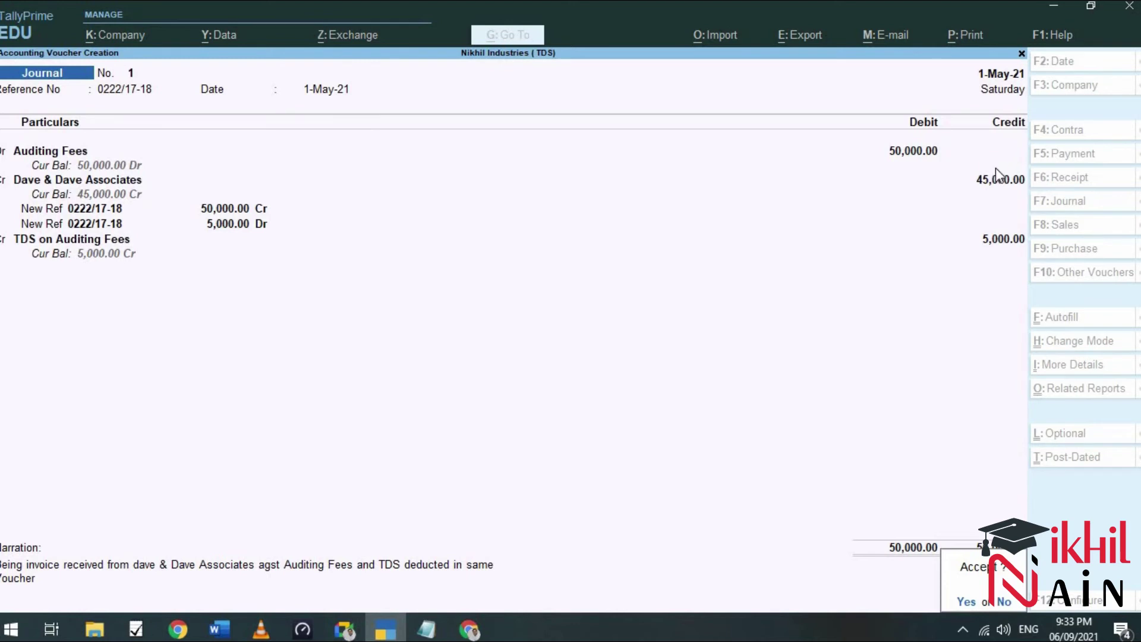
key("y")
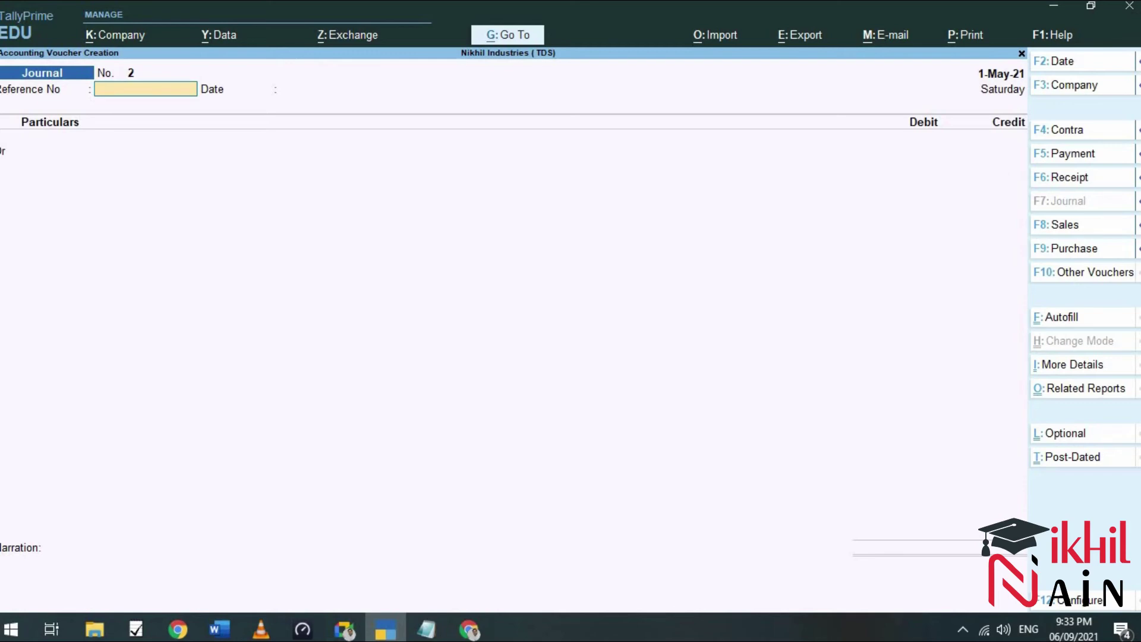
Check Duties & Taxes 5,000 and Sundry Creditors 45,000 in the detailed Balance Sheet, then close it.
left_click(1021, 55)
left_click(791, 390)
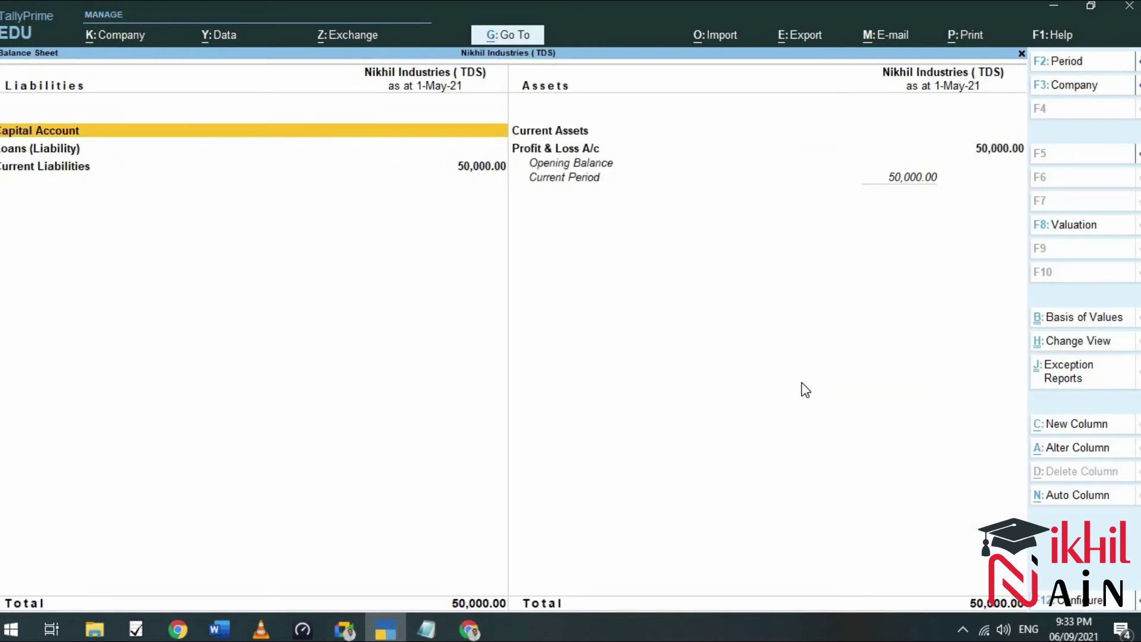
key("alt+F5")
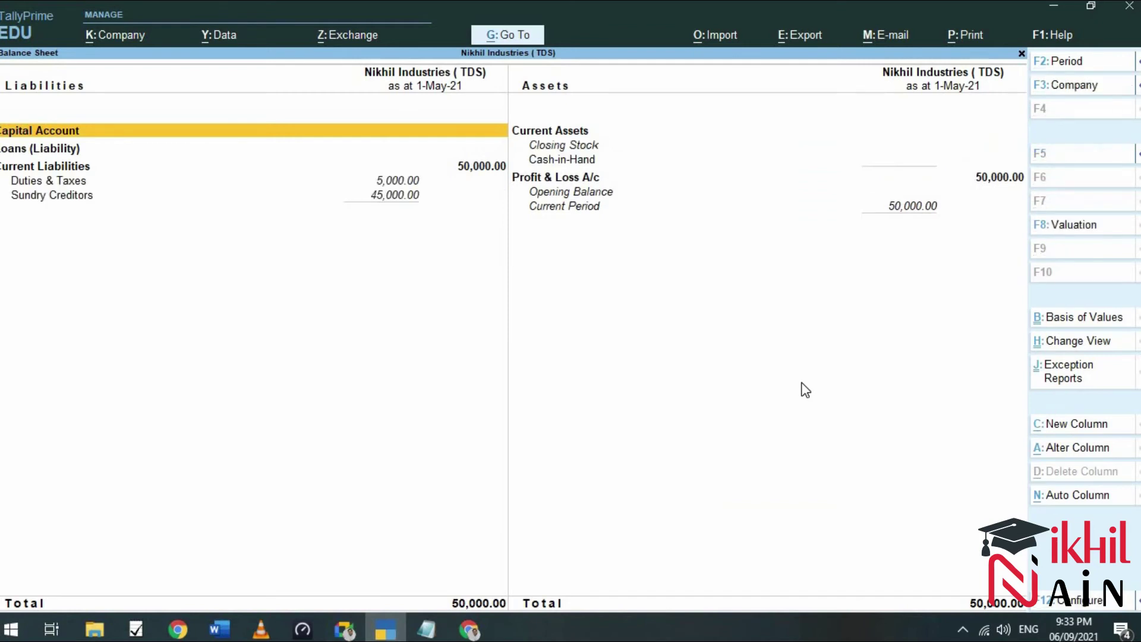
left_click(400, 181)
left_click(400, 181)
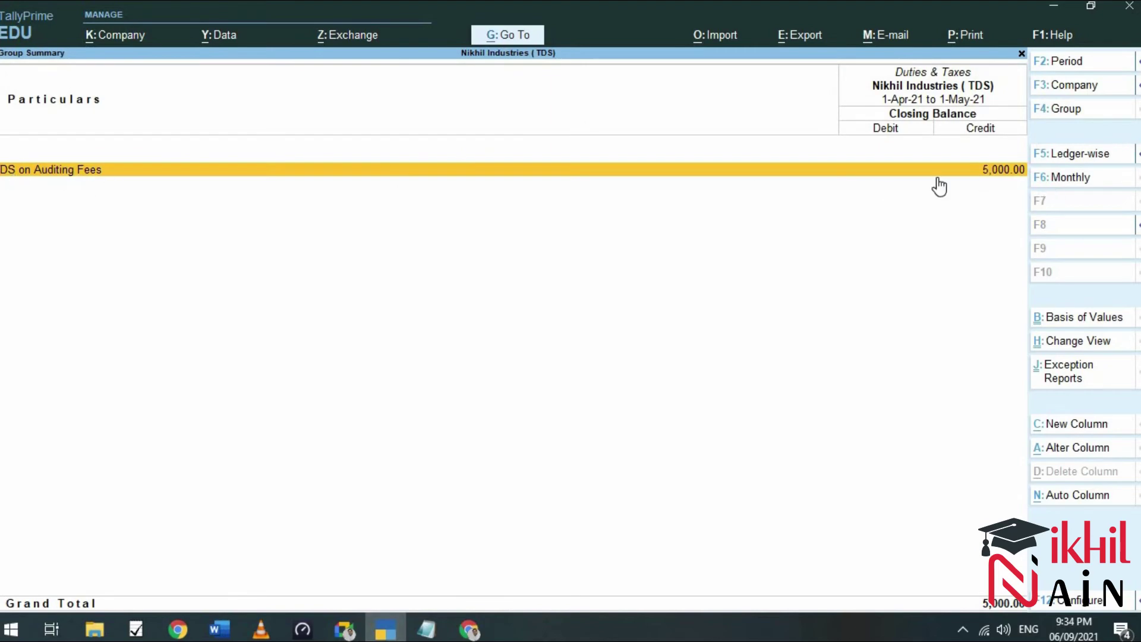
left_click(1022, 53)
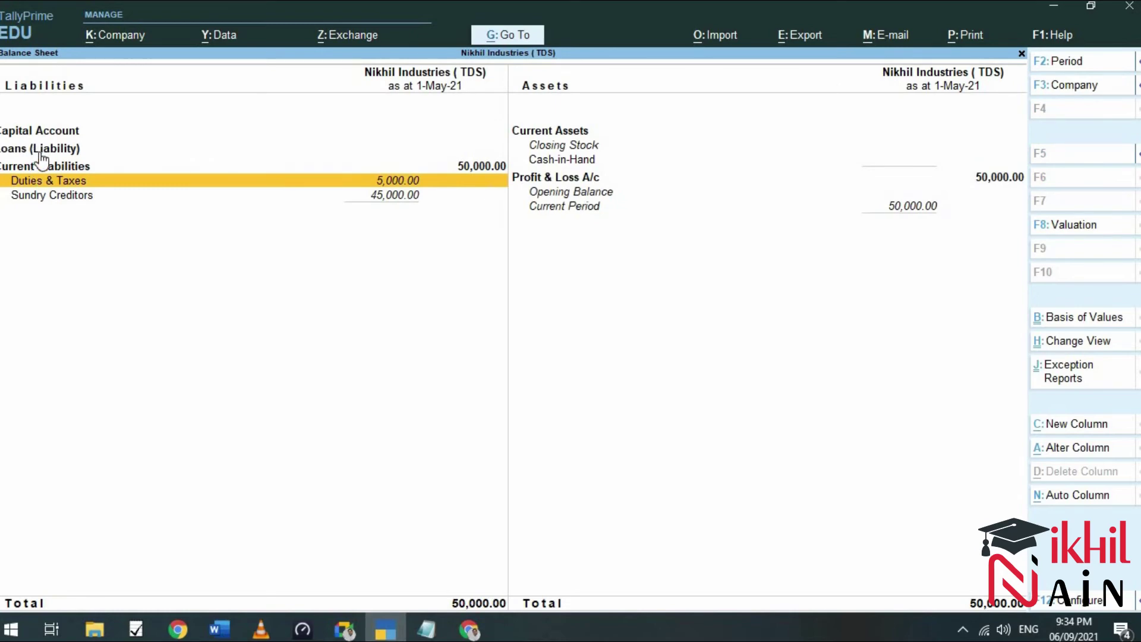
double_click(51, 197)
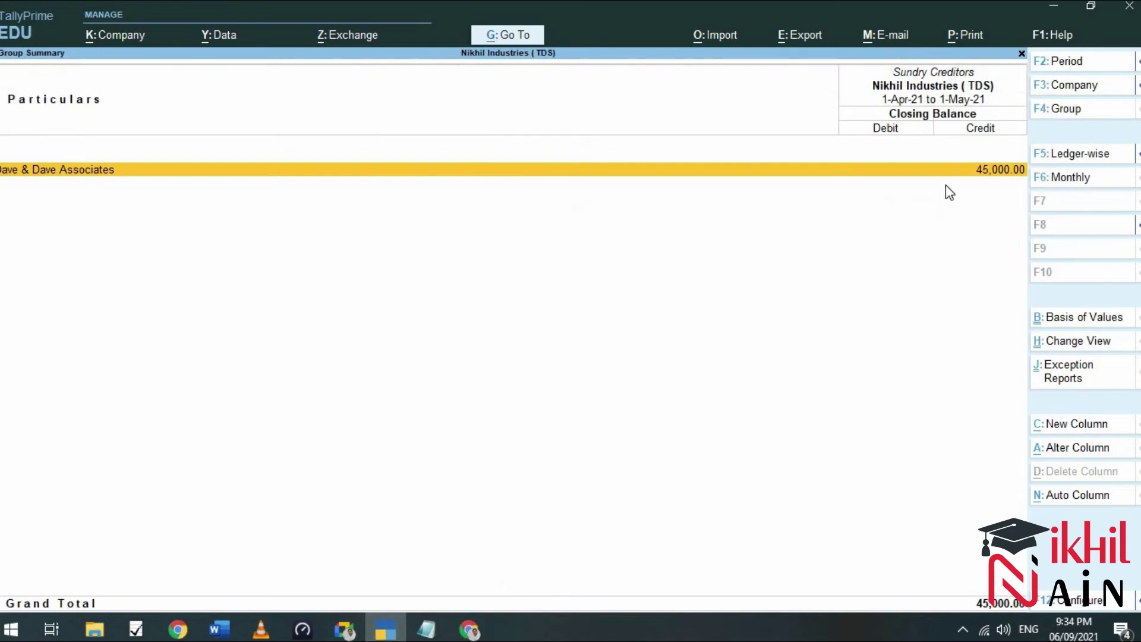
left_click(1023, 55)
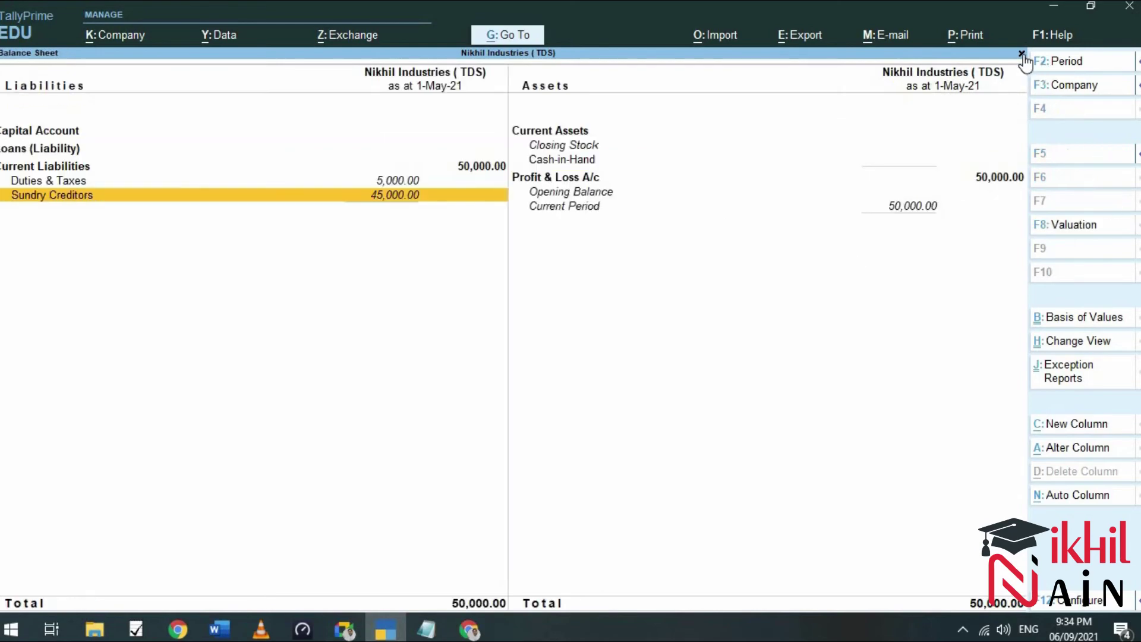
left_click(1022, 54)
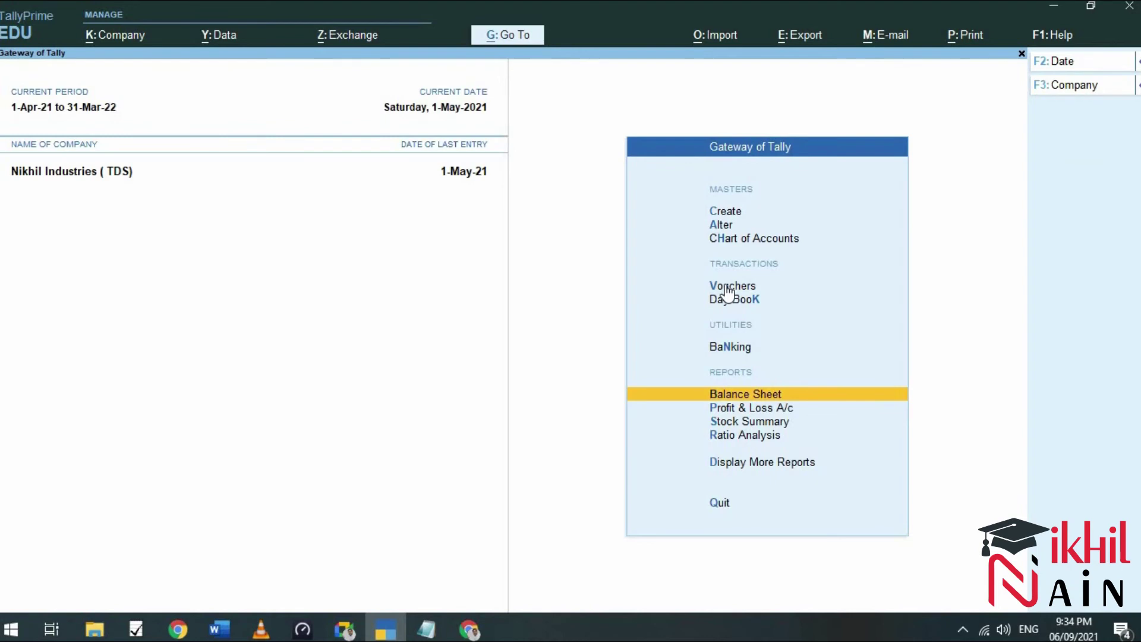
From Gateway's Vouchers, switch to a Payment voucher with F5.
key("Up")
key("Up")
key("Up")
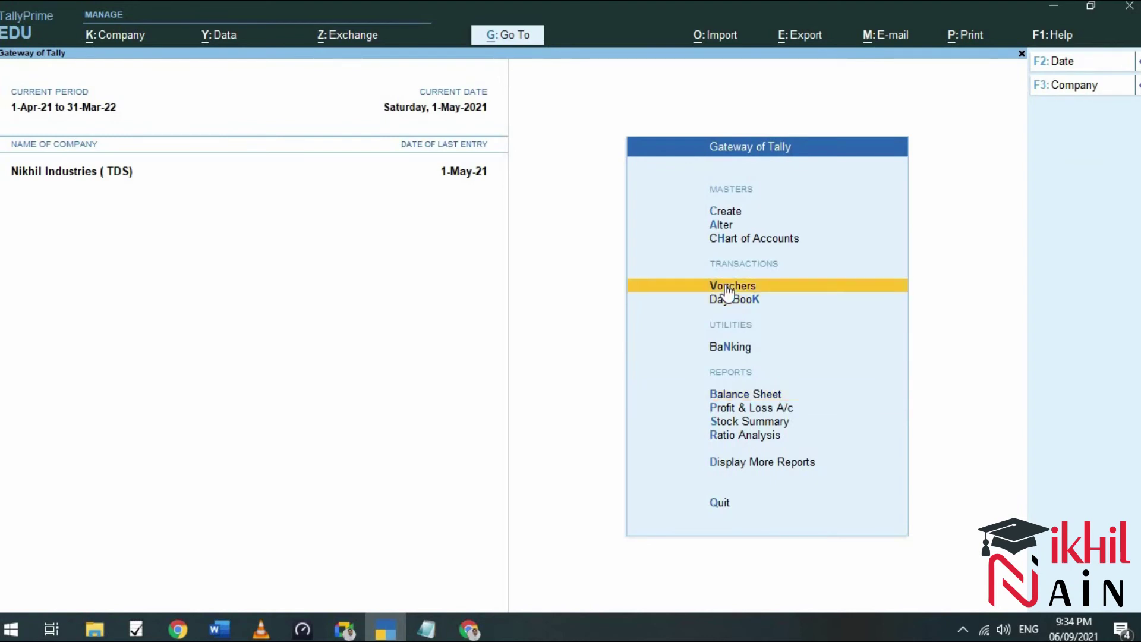
key("Return")
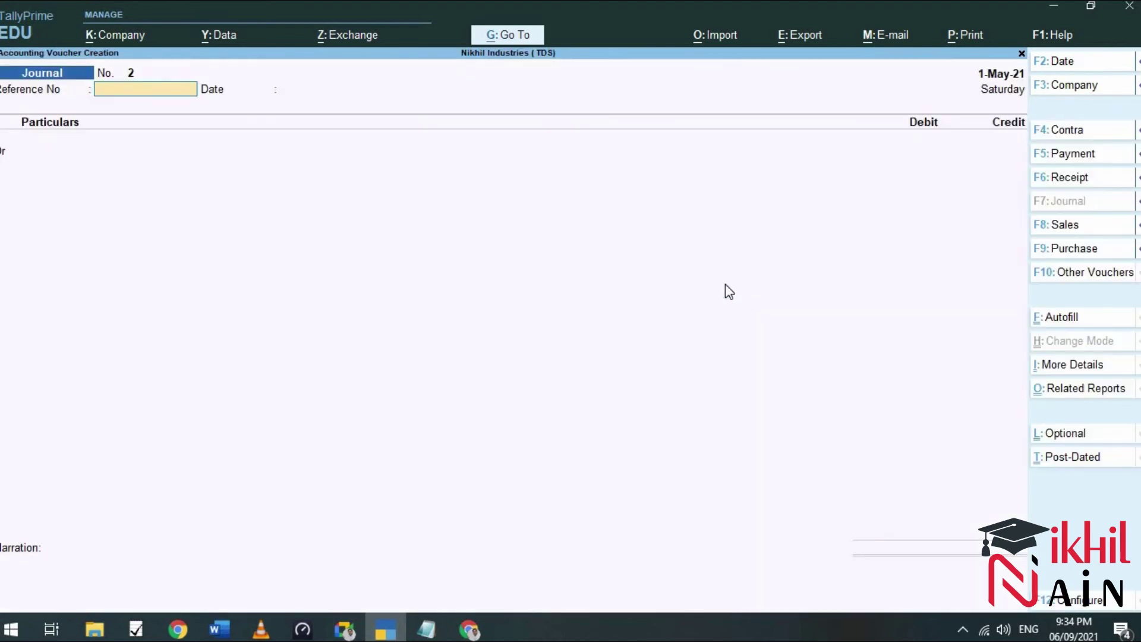
key("F5")
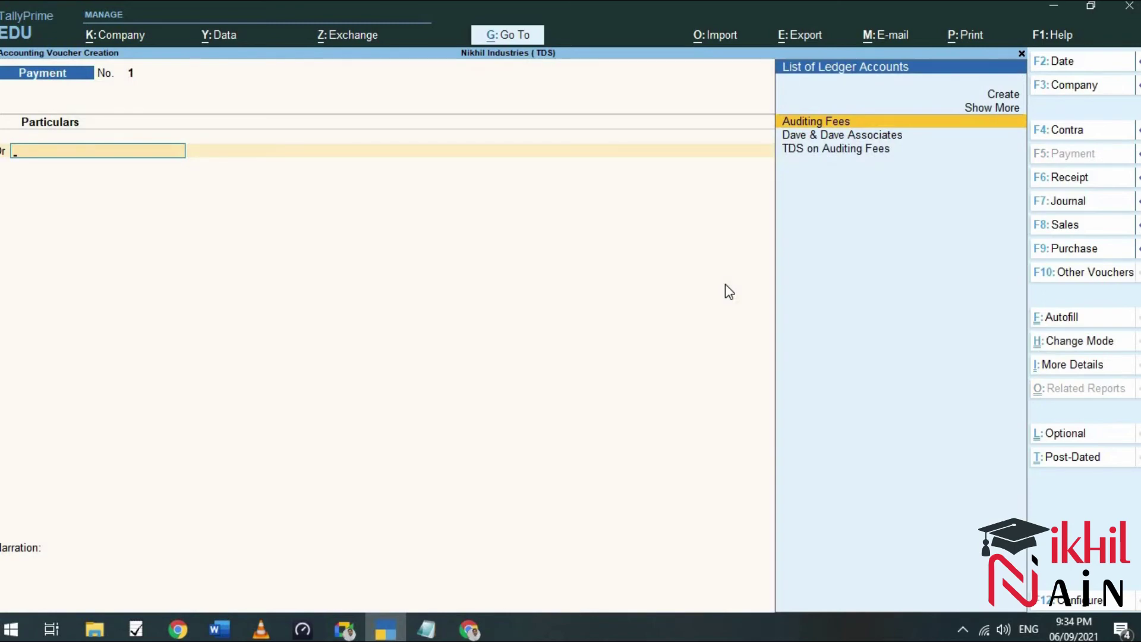
Debit Dave & Dave Associates 45,000.00 against pending bill 0222/17-18.
key("Down")
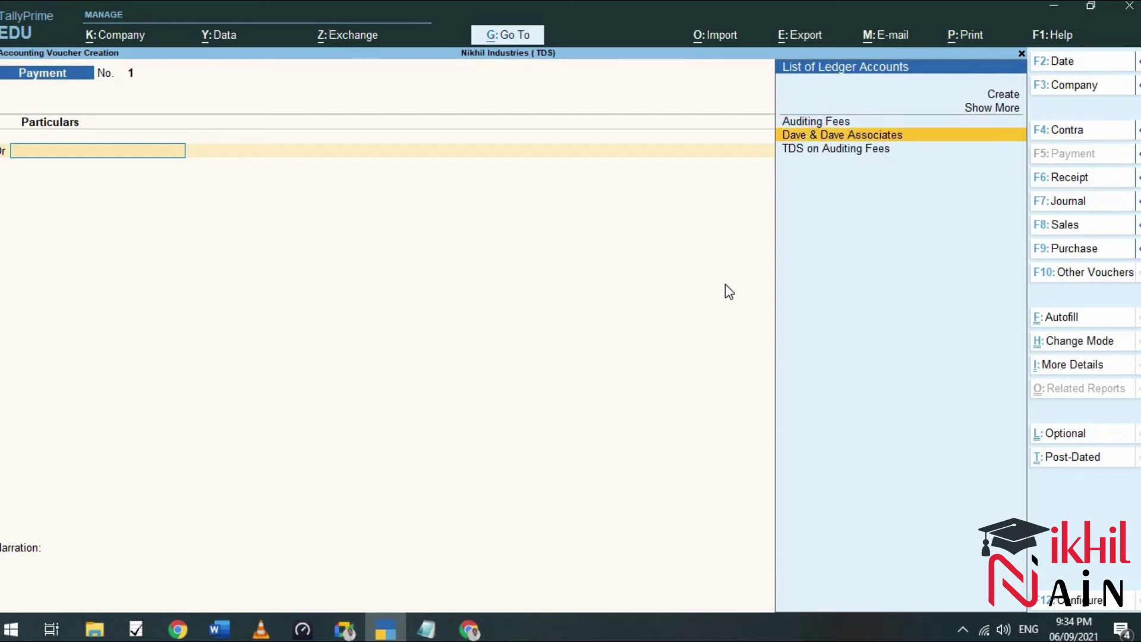
key("Return")
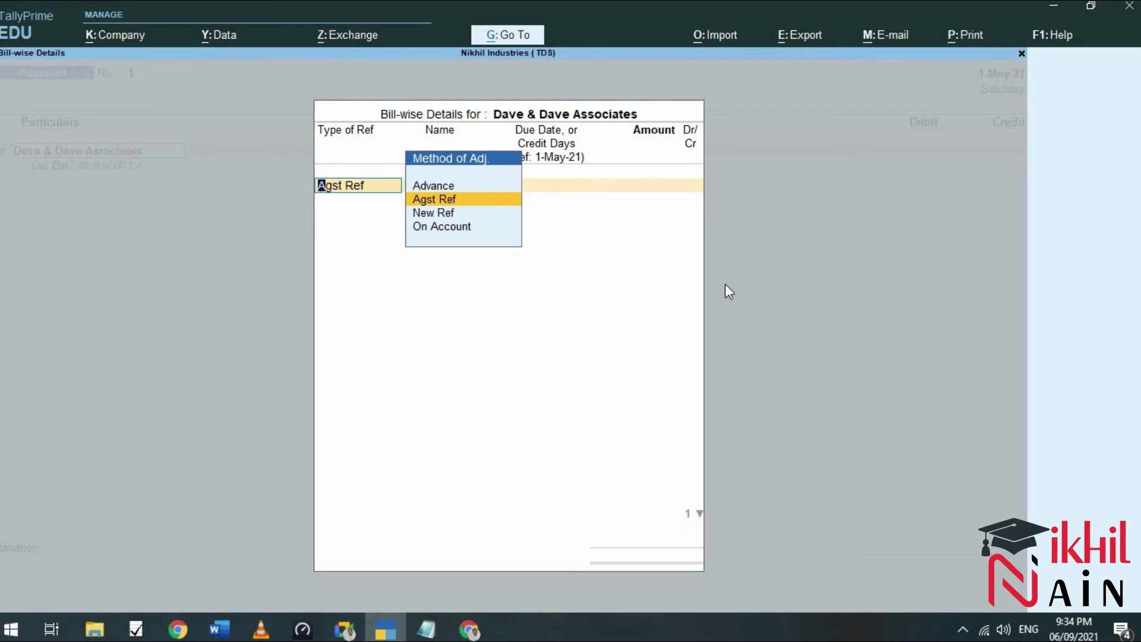
key("Return")
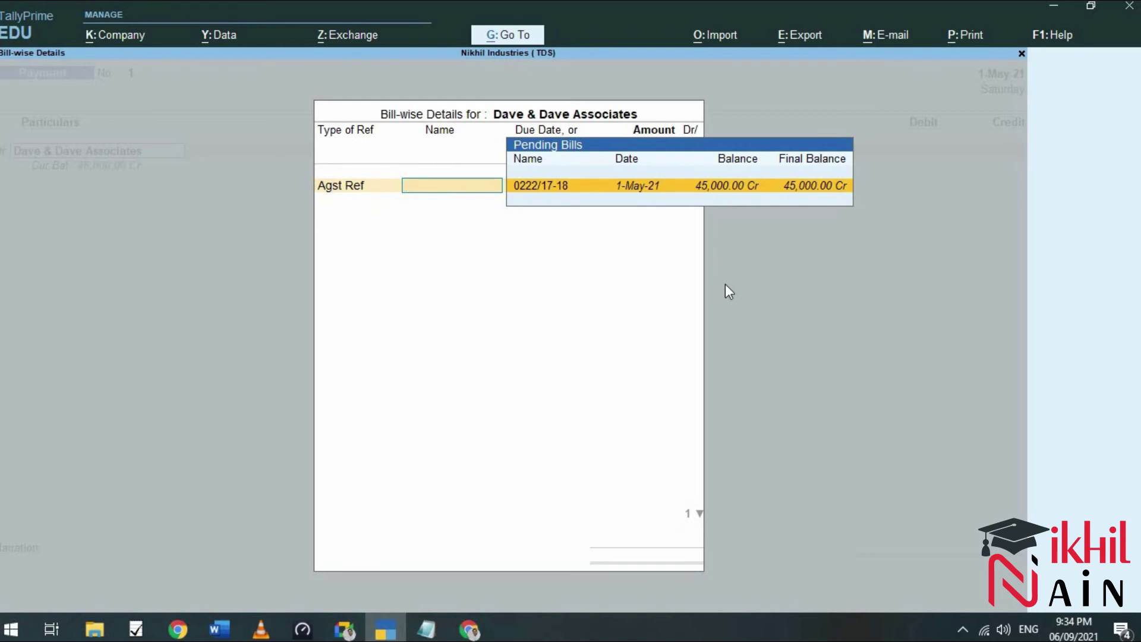
key("Return")
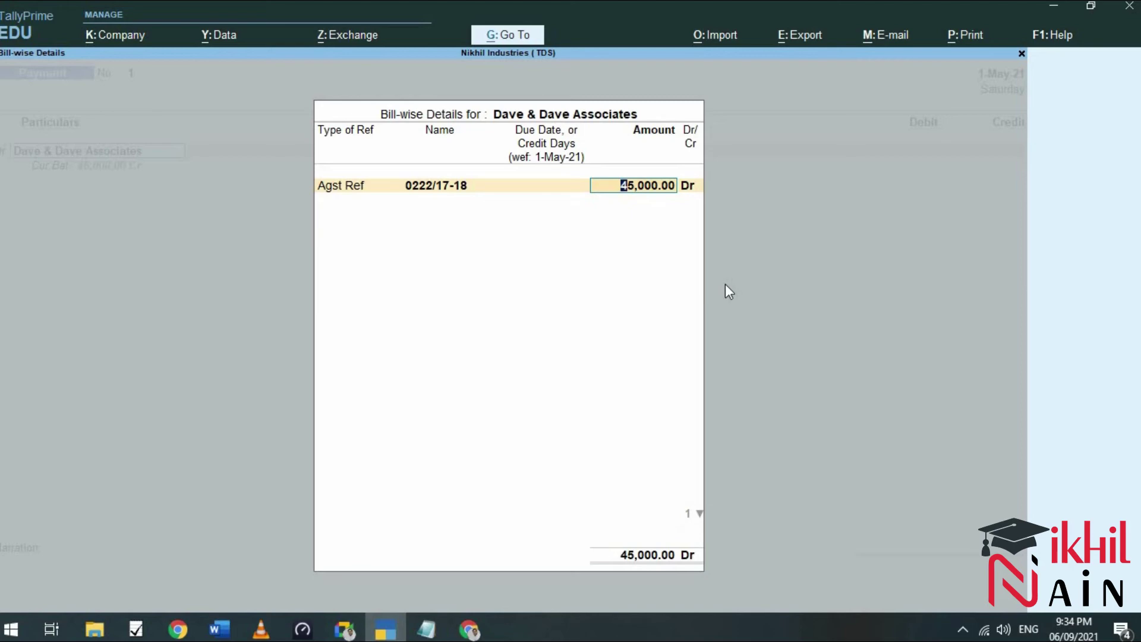
key("Return")
key("Return")
key("Return")
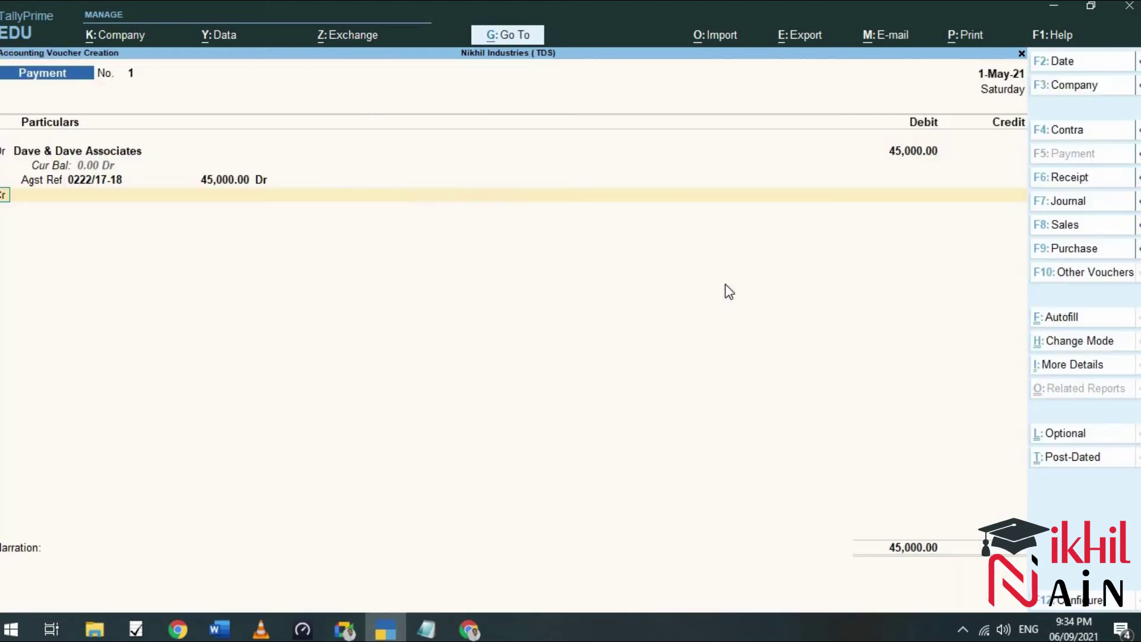
key("Return")
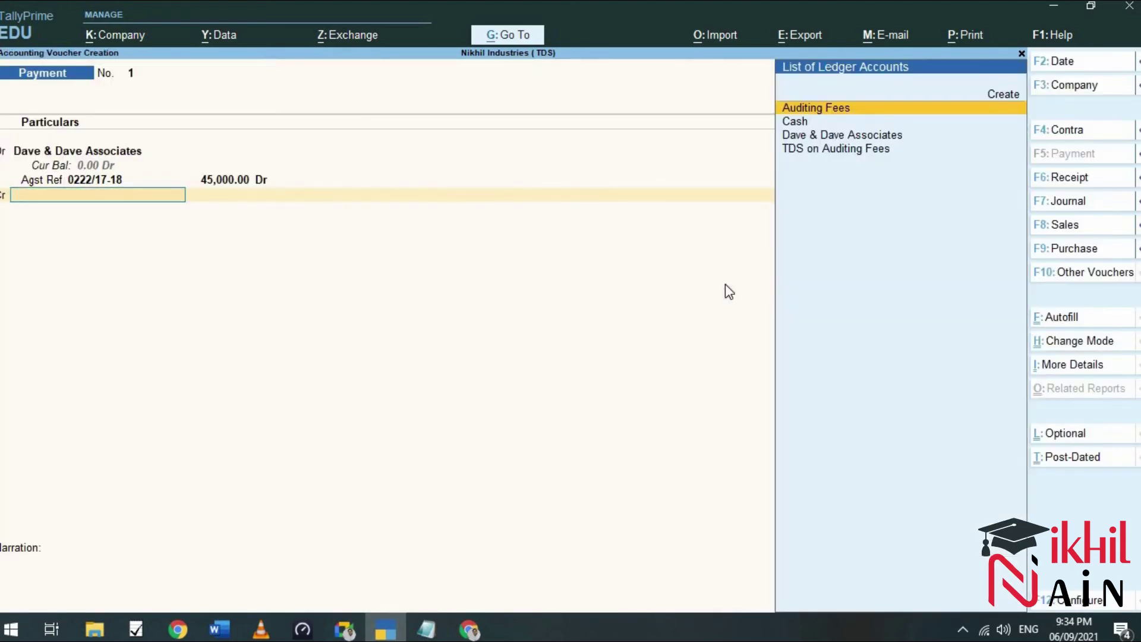
From the credit line's ledger list, create an 'Axis Bank' ledger under Bank Accounts.
key("Down")
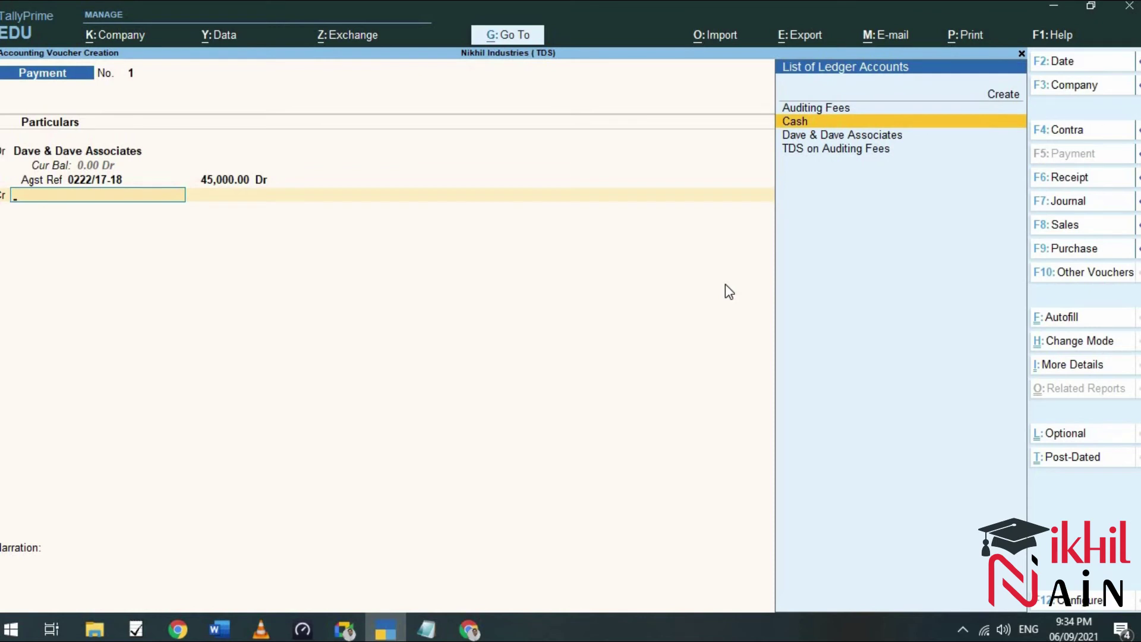
key("Up")
key("Up")
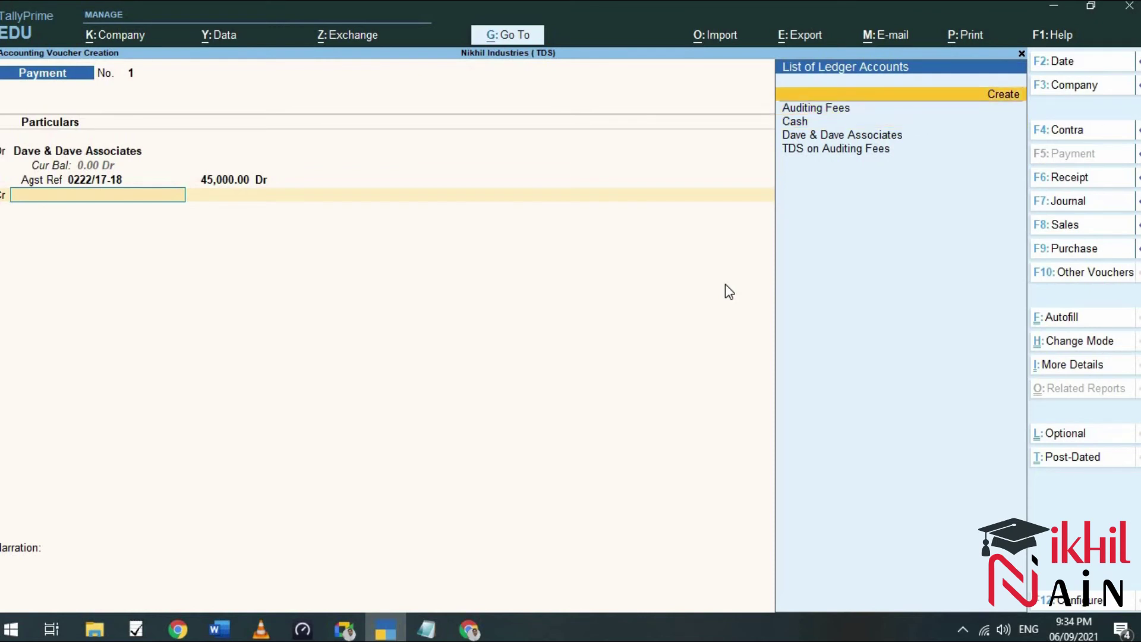
key("Return")
type("Axis Bank")
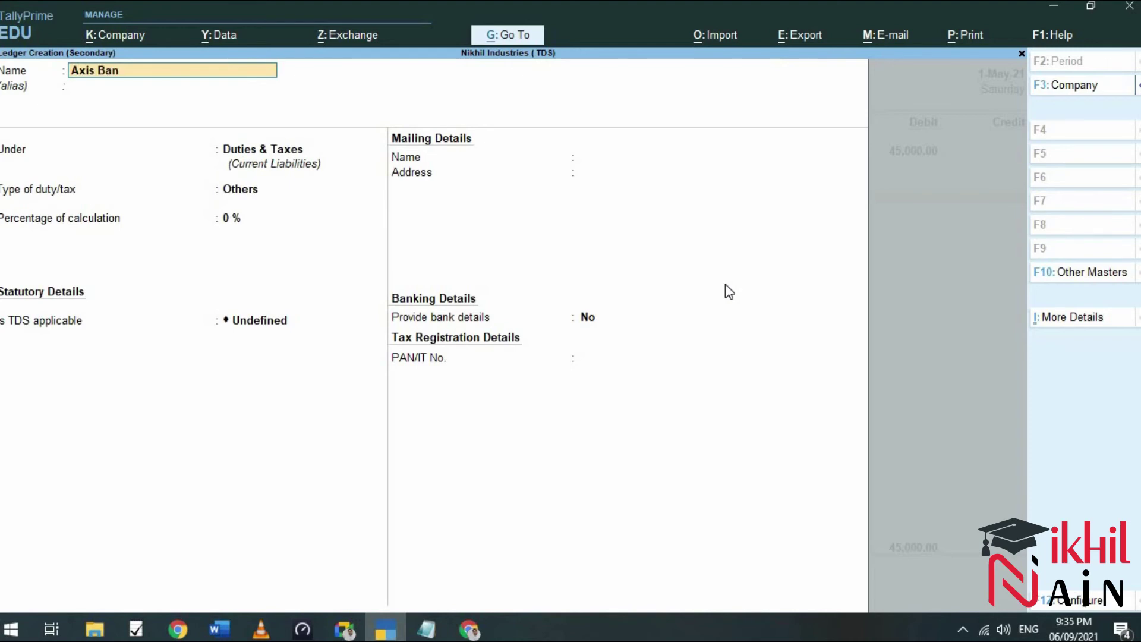
key("Return")
key("Return")
type("Bank")
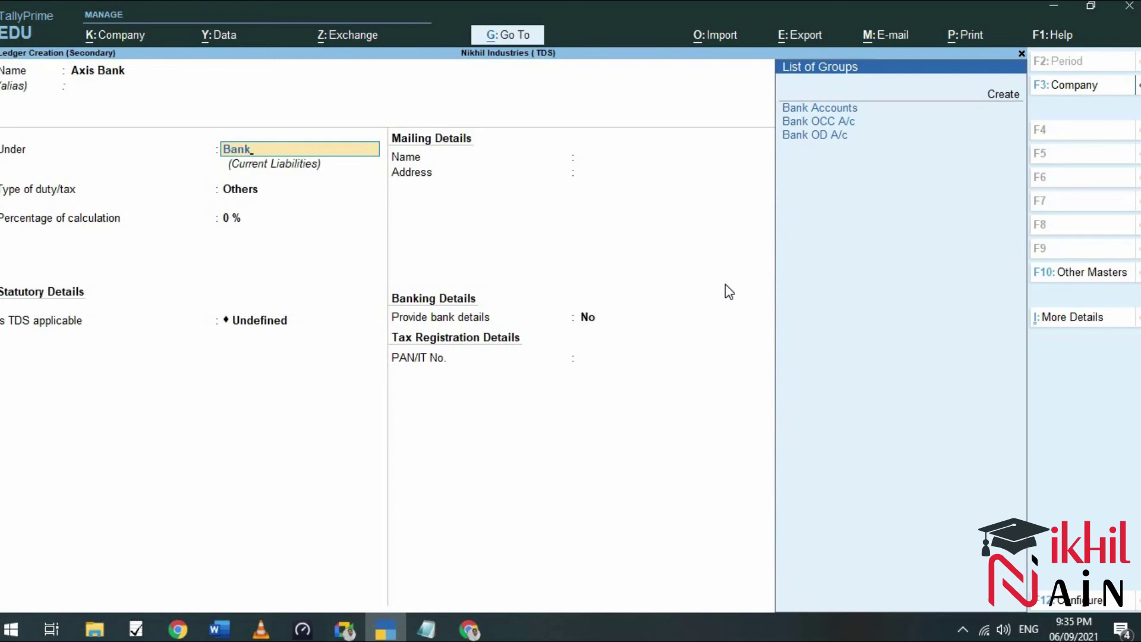
key("Return")
key("Return")
key("Return")
key("Return")
key("Return")
key("Return")
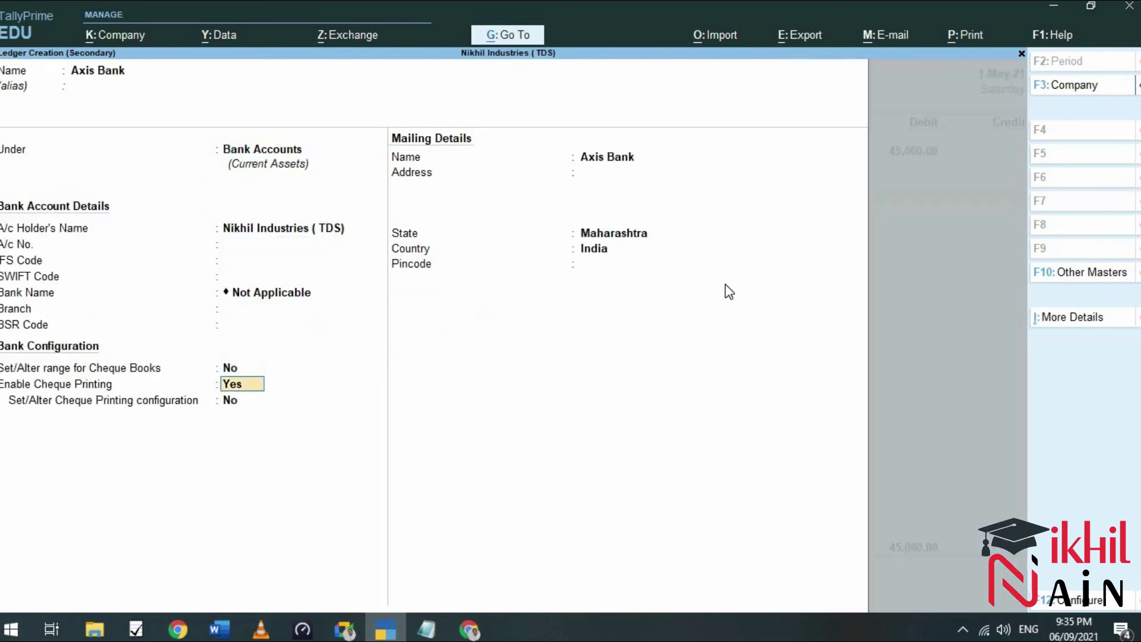
key("Return")
key("Return")
key("Return")
key("Return")
key("Return")
key("Return")
key("Return")
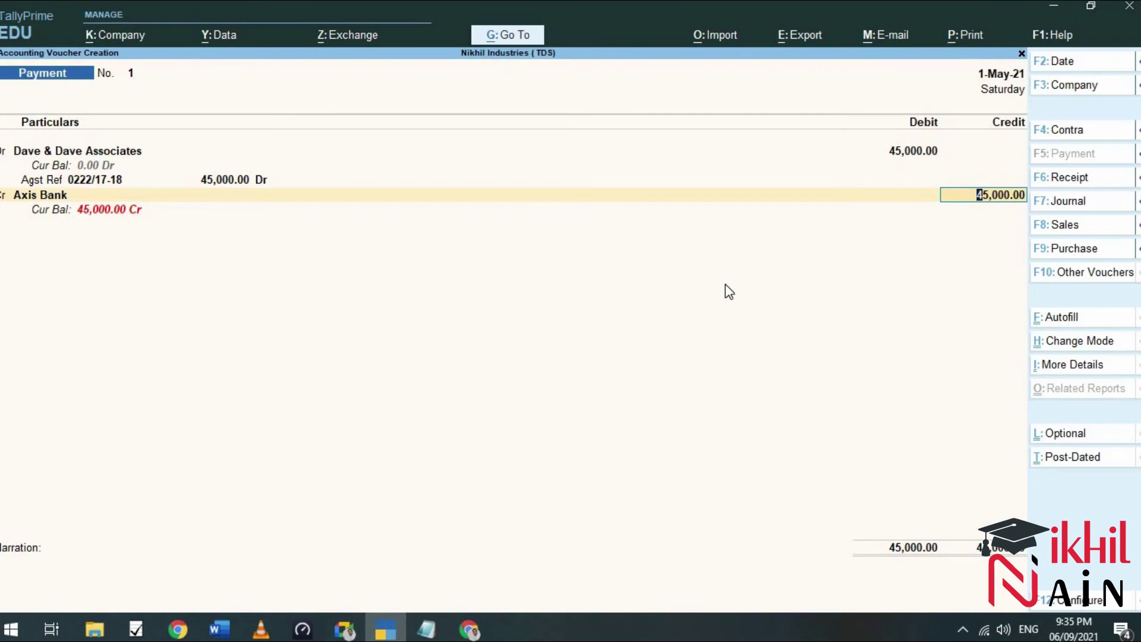
Accept the 45,000.00 Axis Bank credit and enter cheque number 123121.
key("Return")
key("Return")
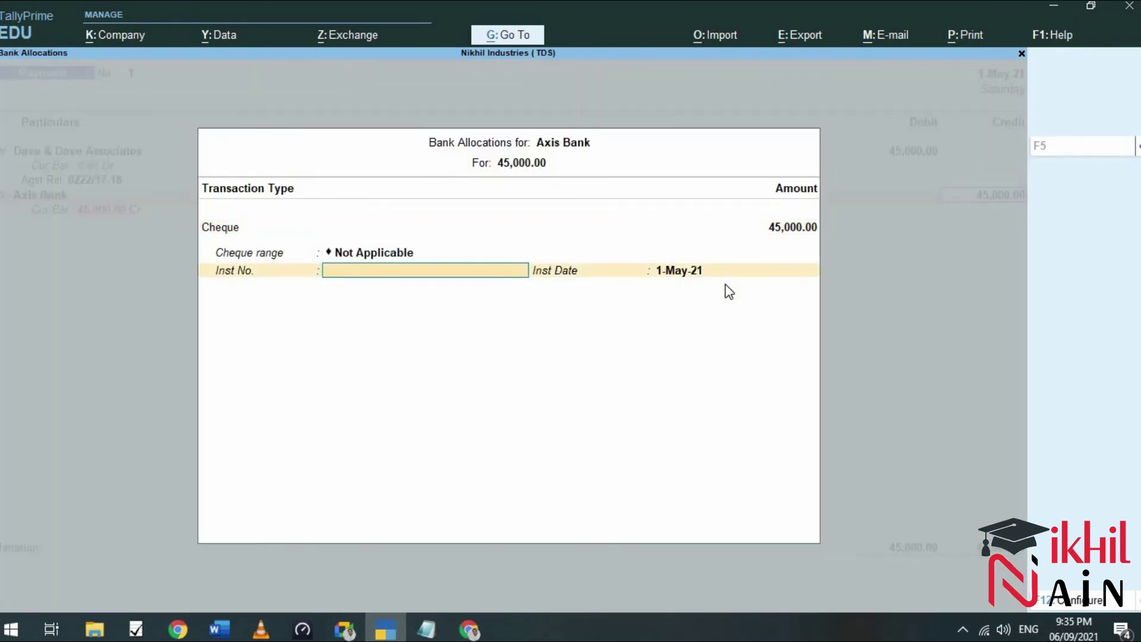
left_click(211, 631)
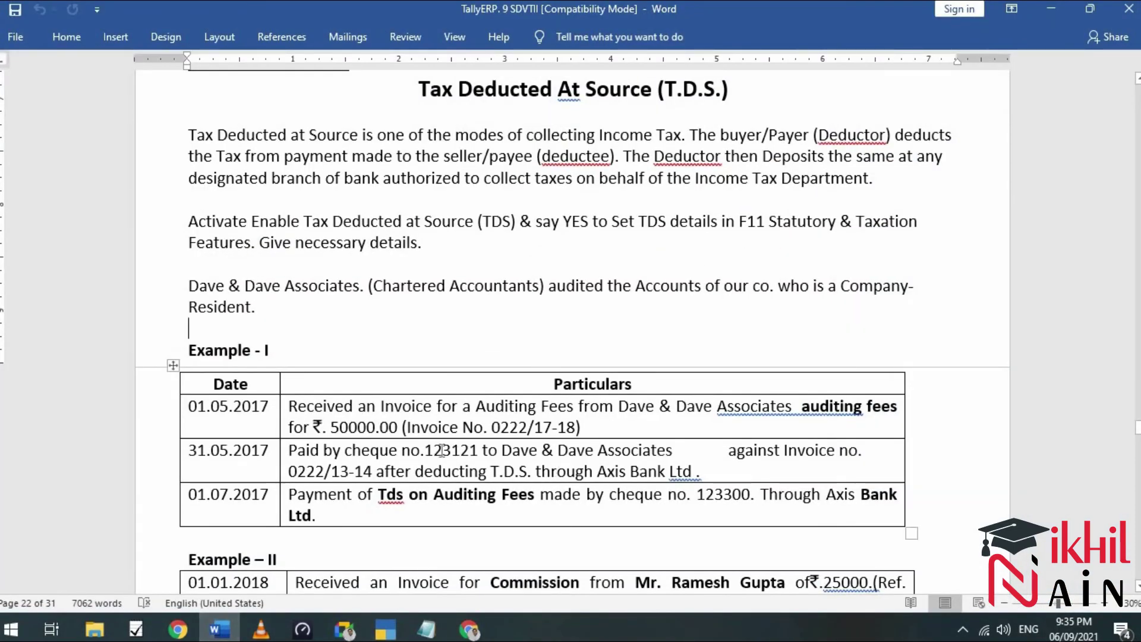
left_click(261, 630)
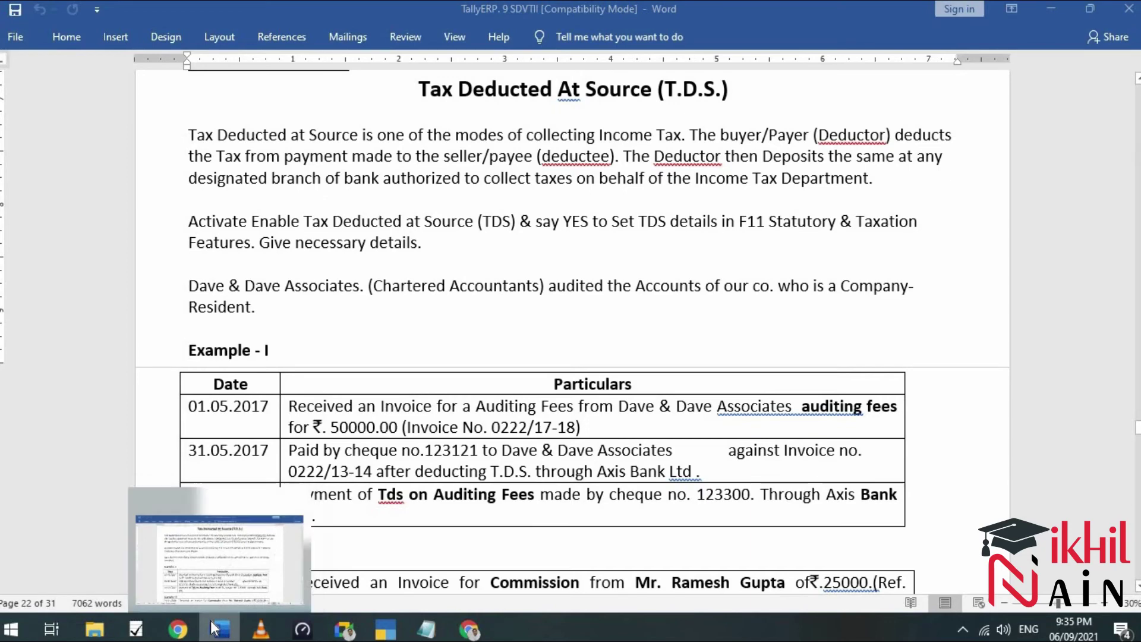
left_click(216, 630)
type("123121")
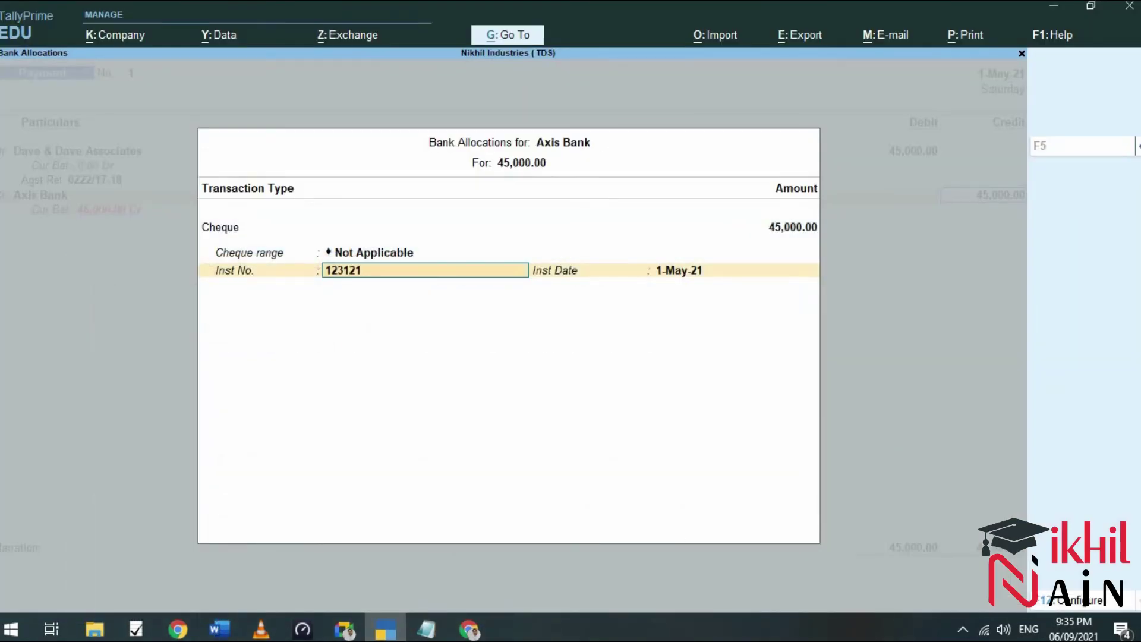
key("Return")
key("Return")
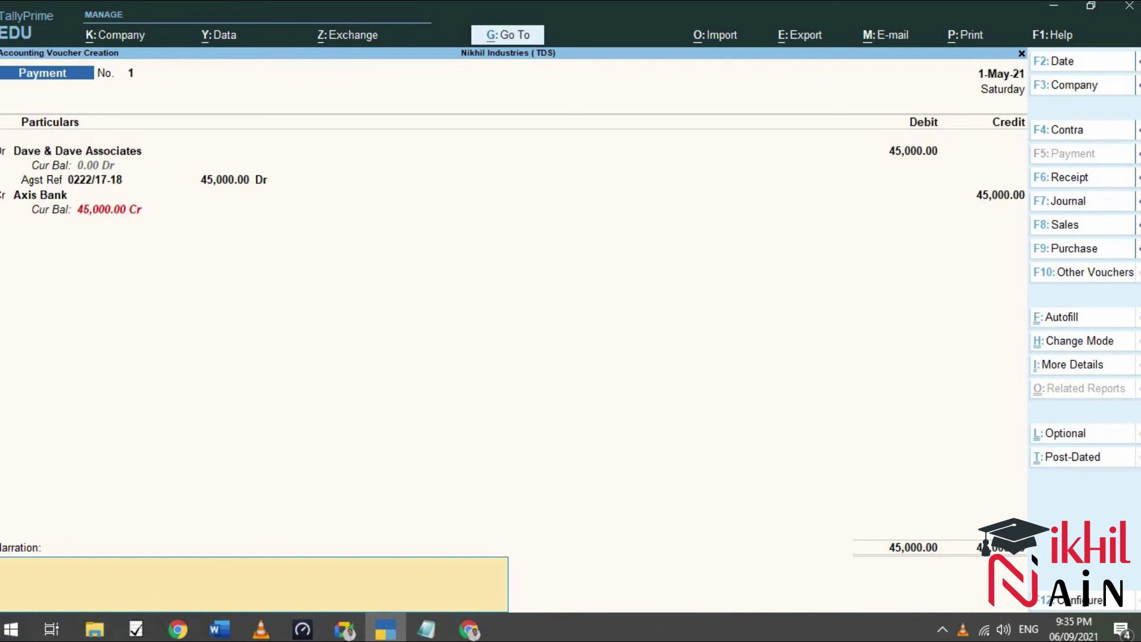
Add narration 'Being chequee issued agst dave dave associates for auditing fees' and save.
type("Being chequee issued agst")
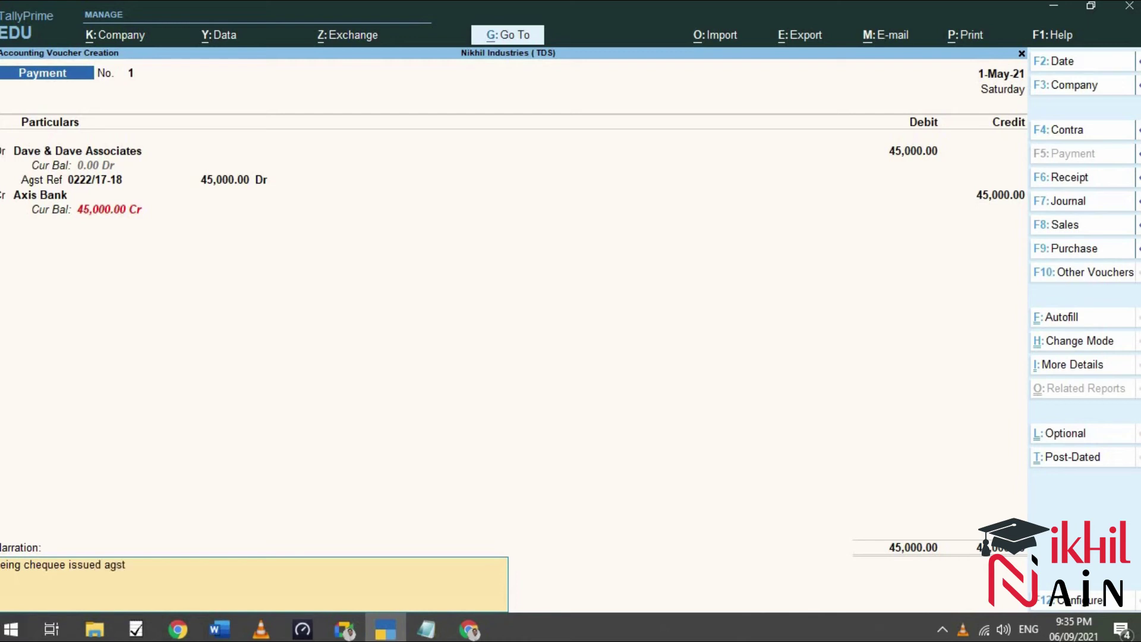
type(" dave dave associates for auditing fees")
key("Return")
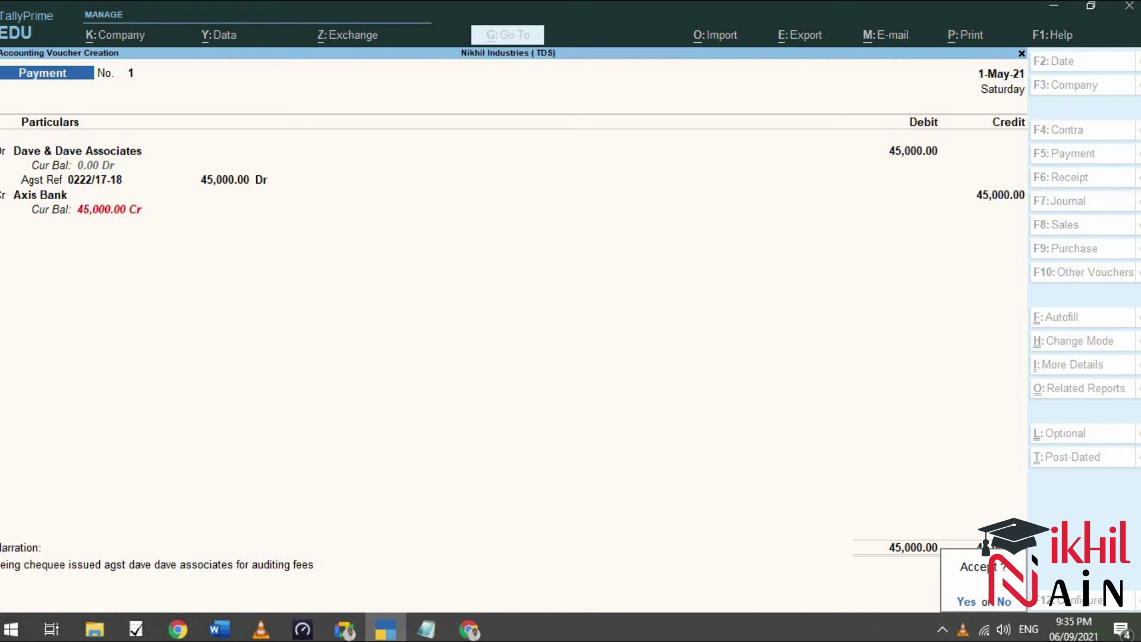
key("y")
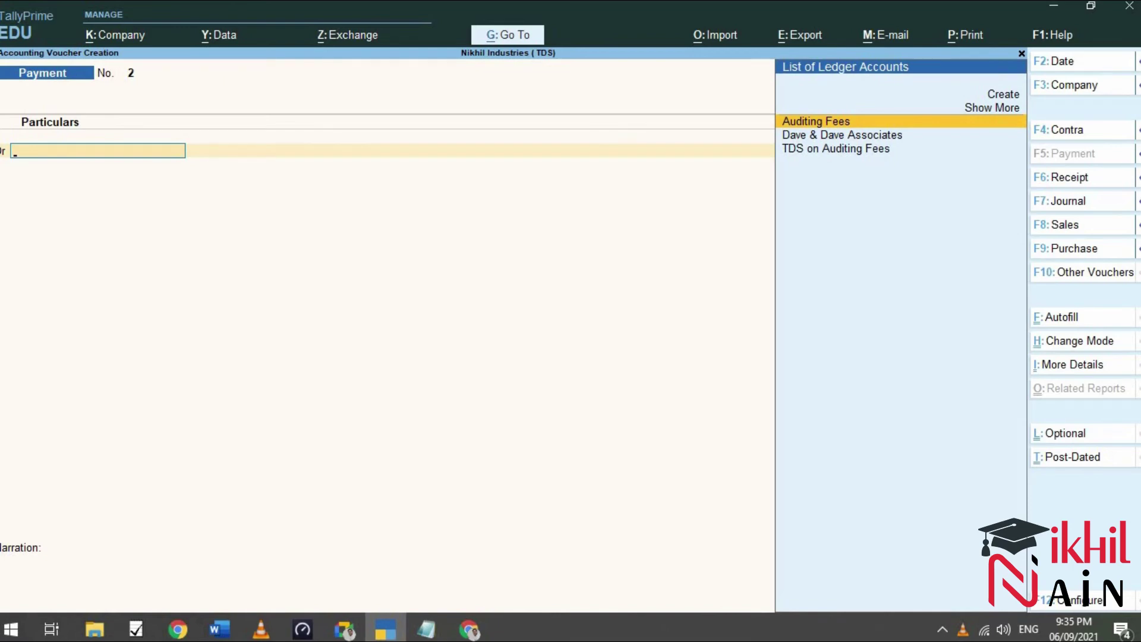
Set the new Payment voucher's date to 31.5 (31 May).
key("F2")
type("31.5")
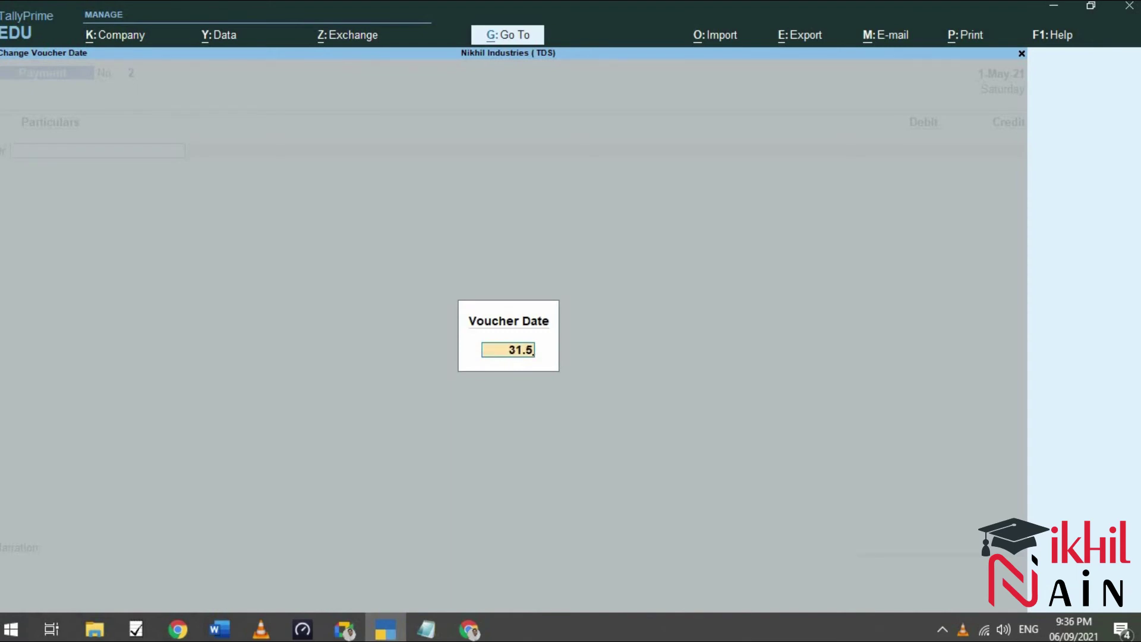
key("Return")
key("Down")
key("Down")
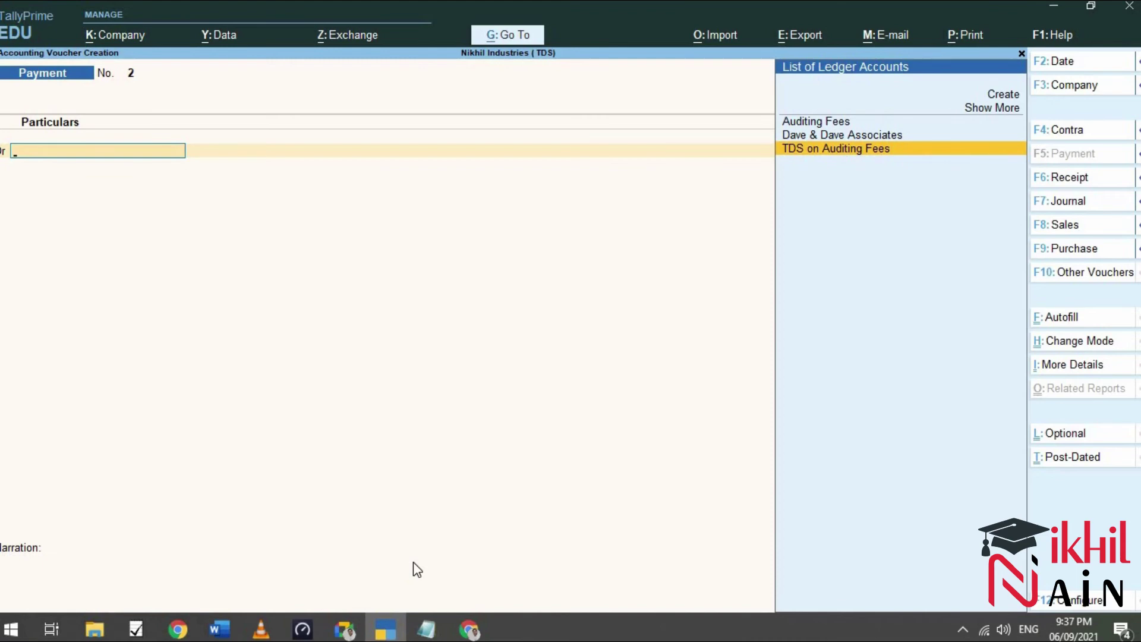
Debit TDS on Auditing Fees 5,000.00 against the Jrnl / 1 / 1 TDS reference.
key("Return")
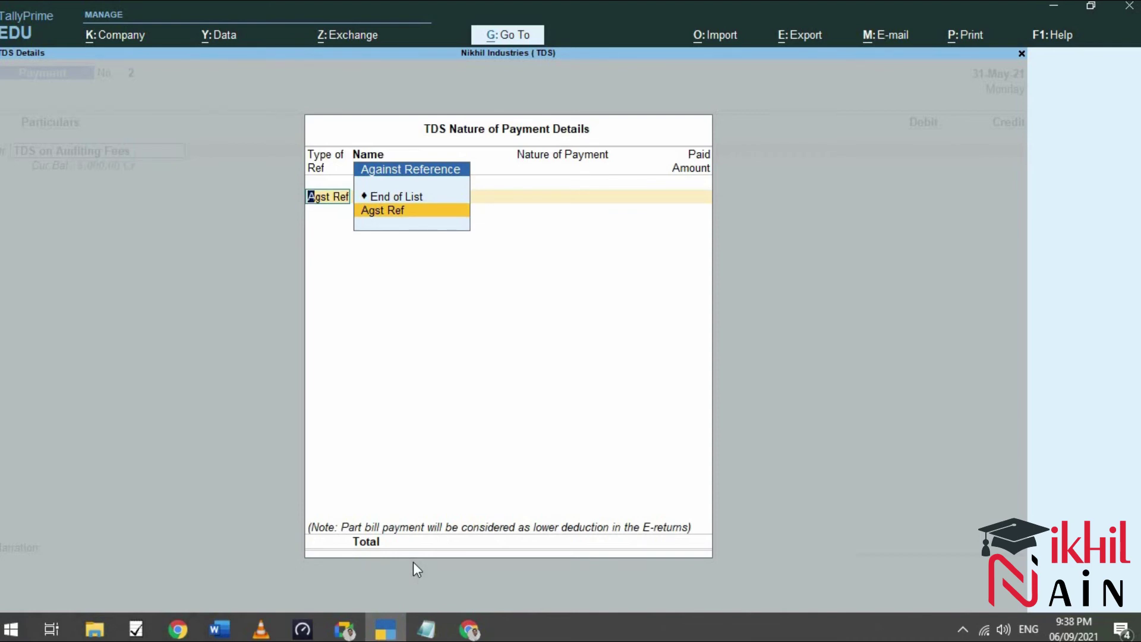
key("Return")
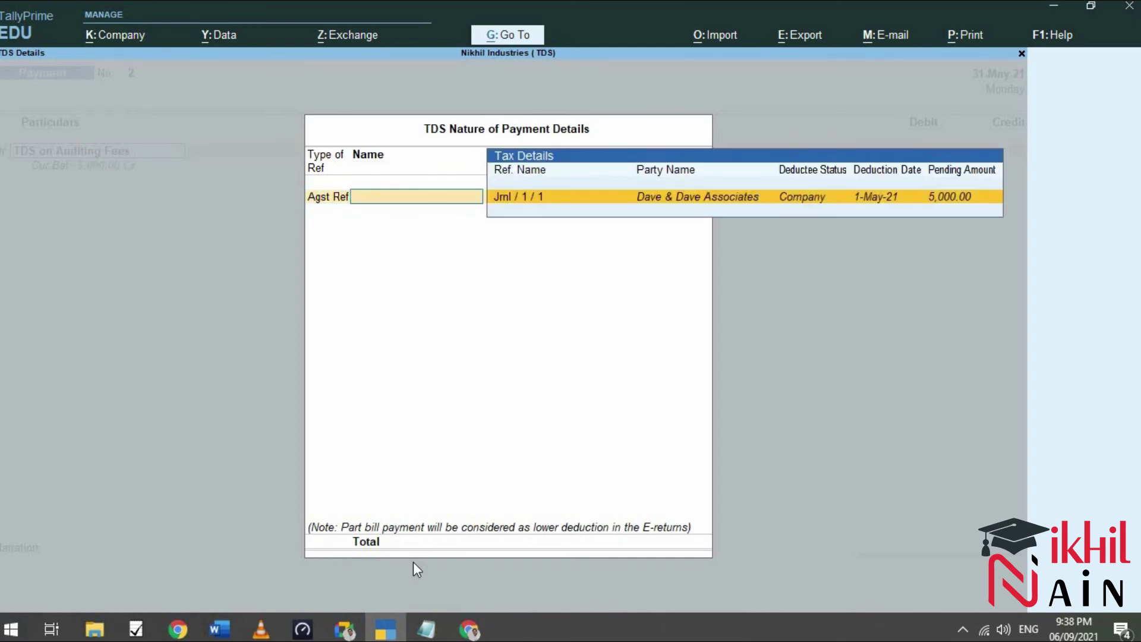
key("Return")
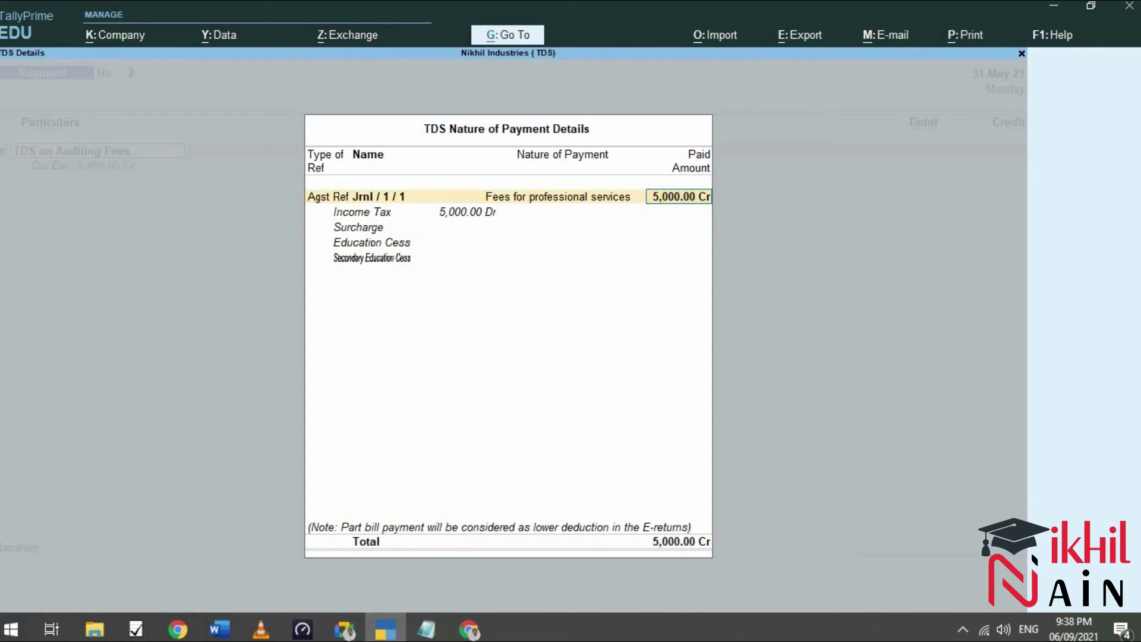
key("Return")
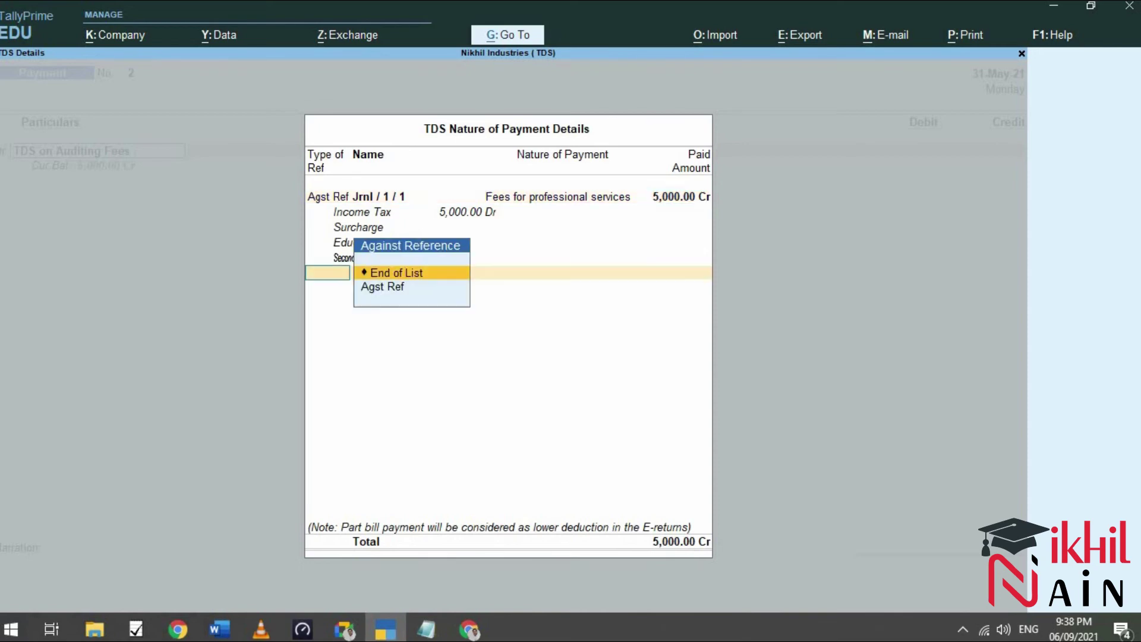
key("Return")
key("Return")
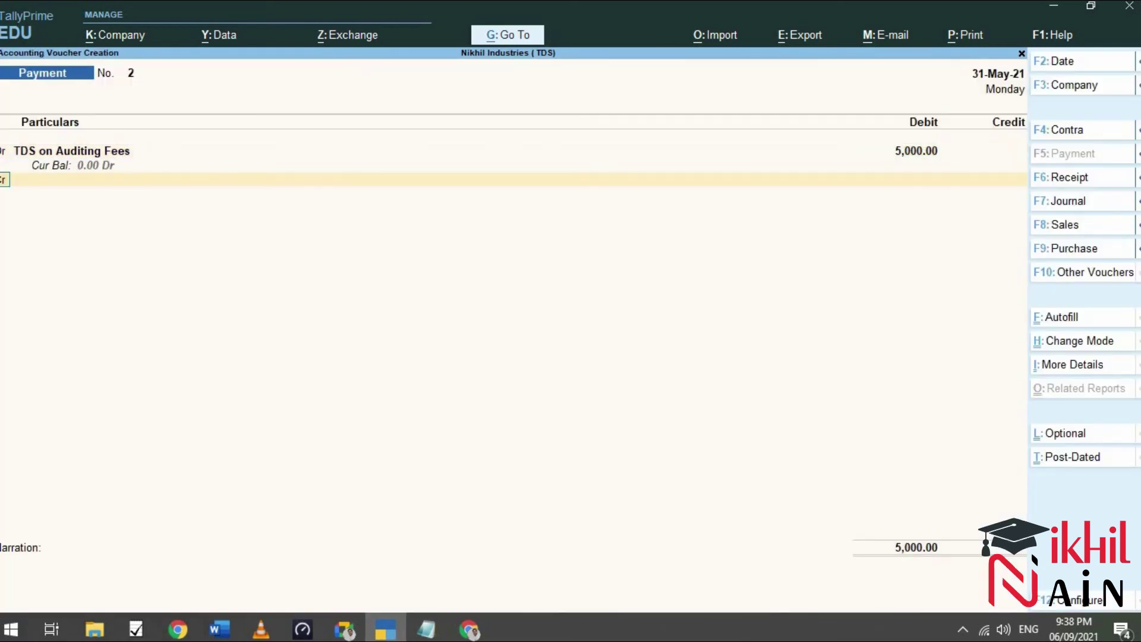
key("Return")
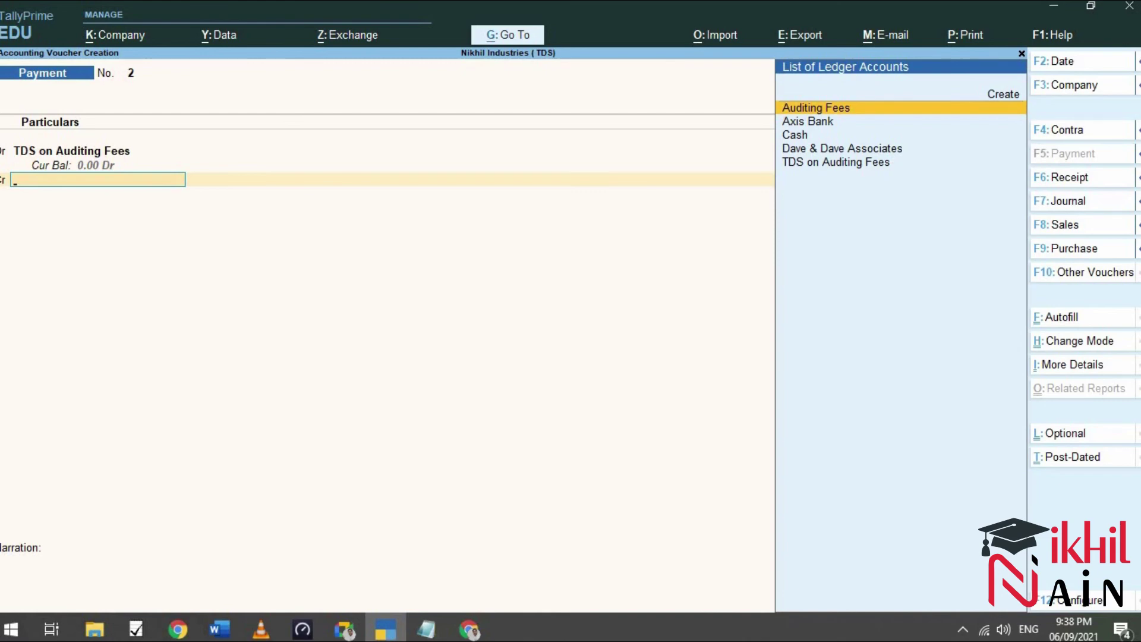
Credit Axis Bank 5,000.00 by cheque number 123300 dated 31-May-21.
key("Down")
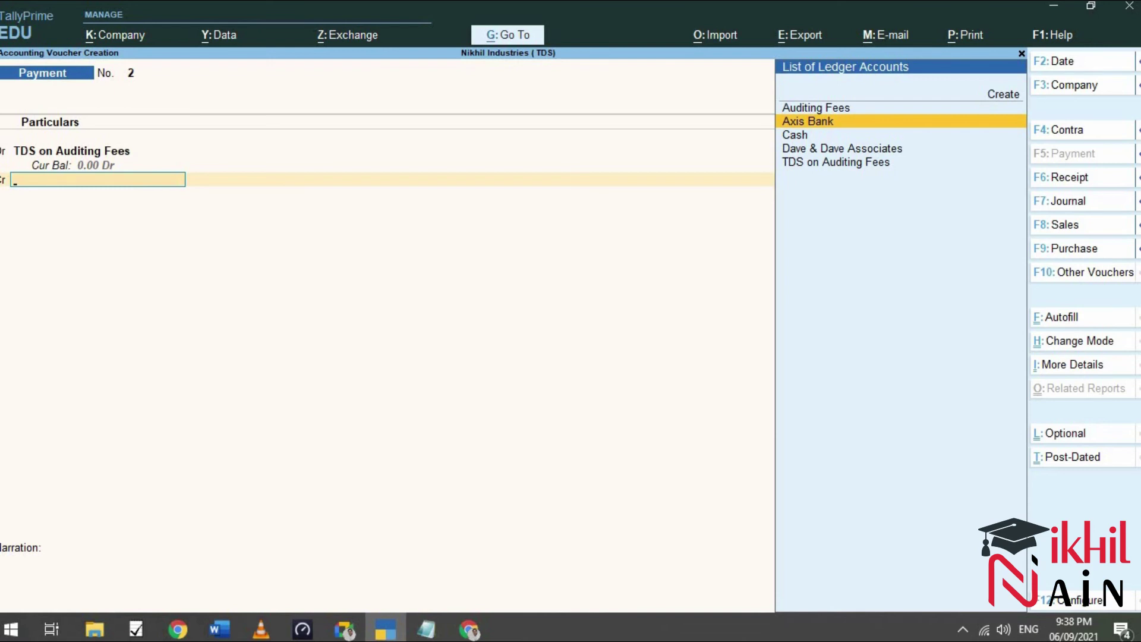
key("Return")
key("Return")
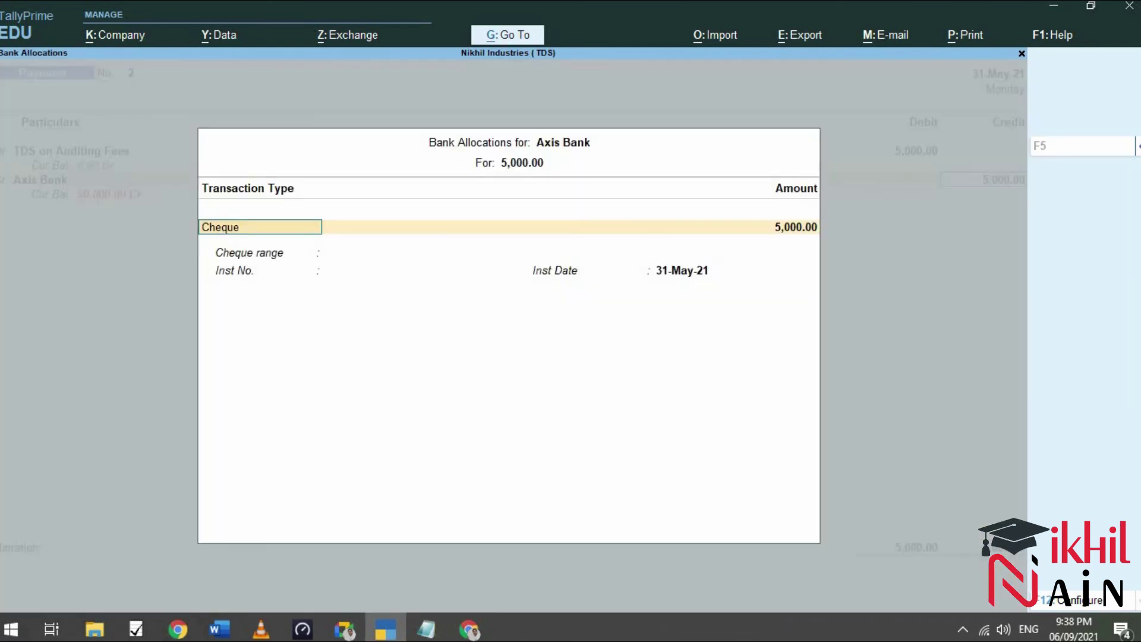
key("Return")
key("Return")
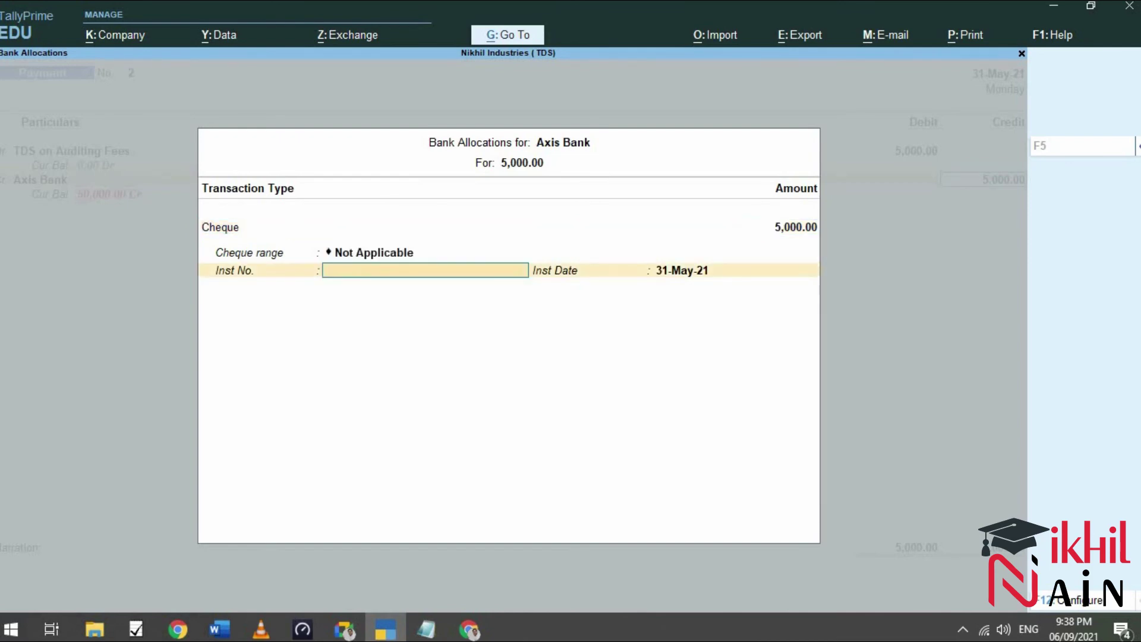
left_click(226, 633)
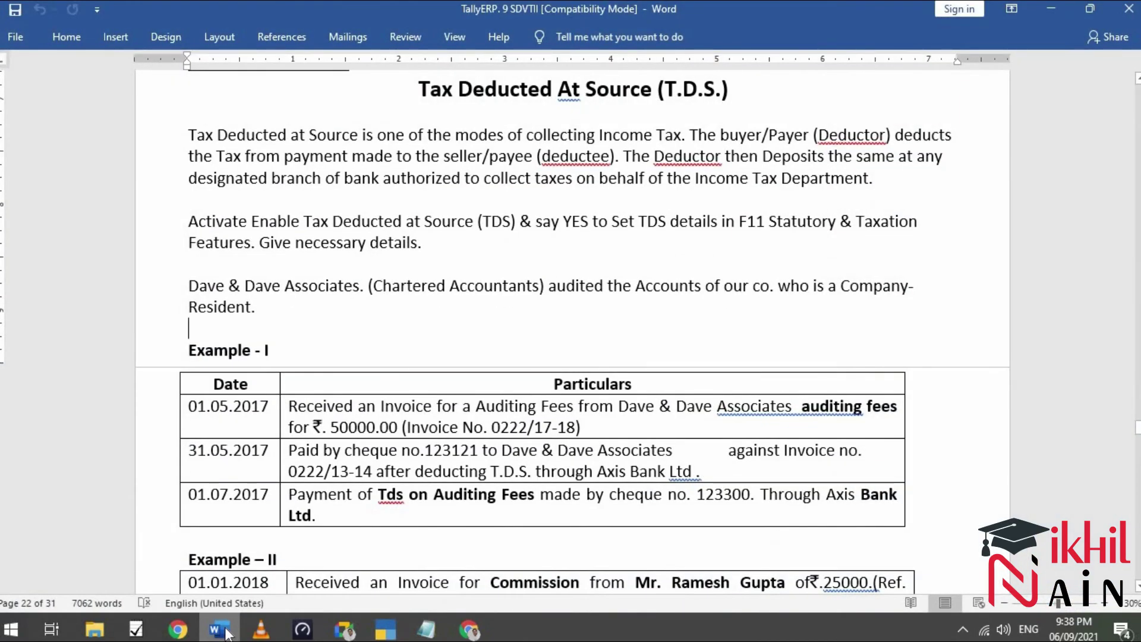
left_click(227, 633)
type("123300")
key("Return")
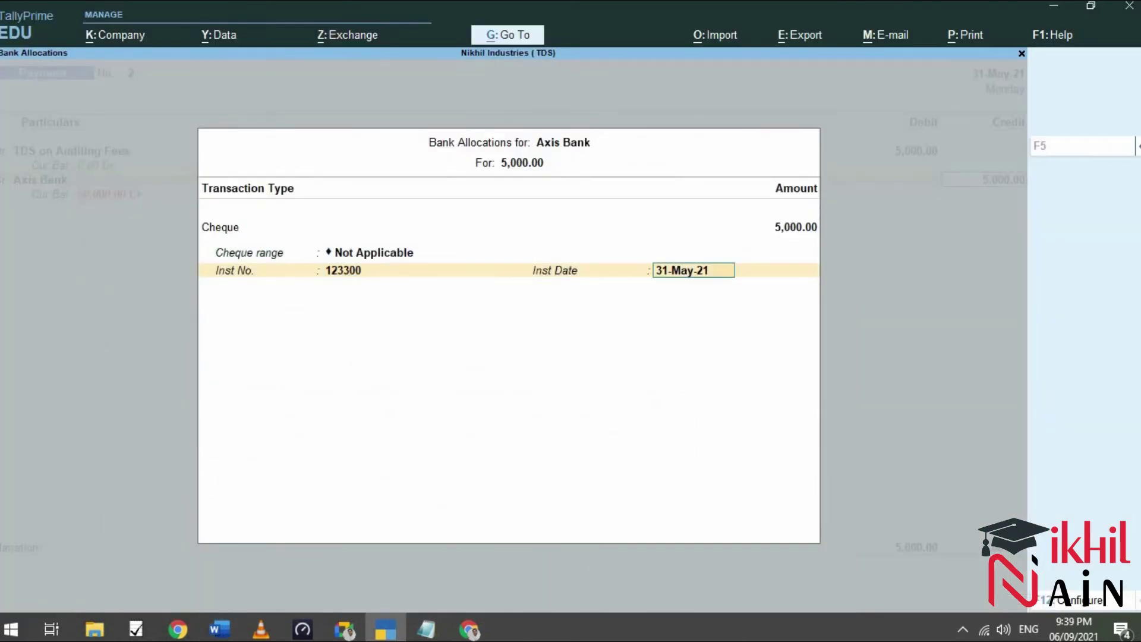
key("Return")
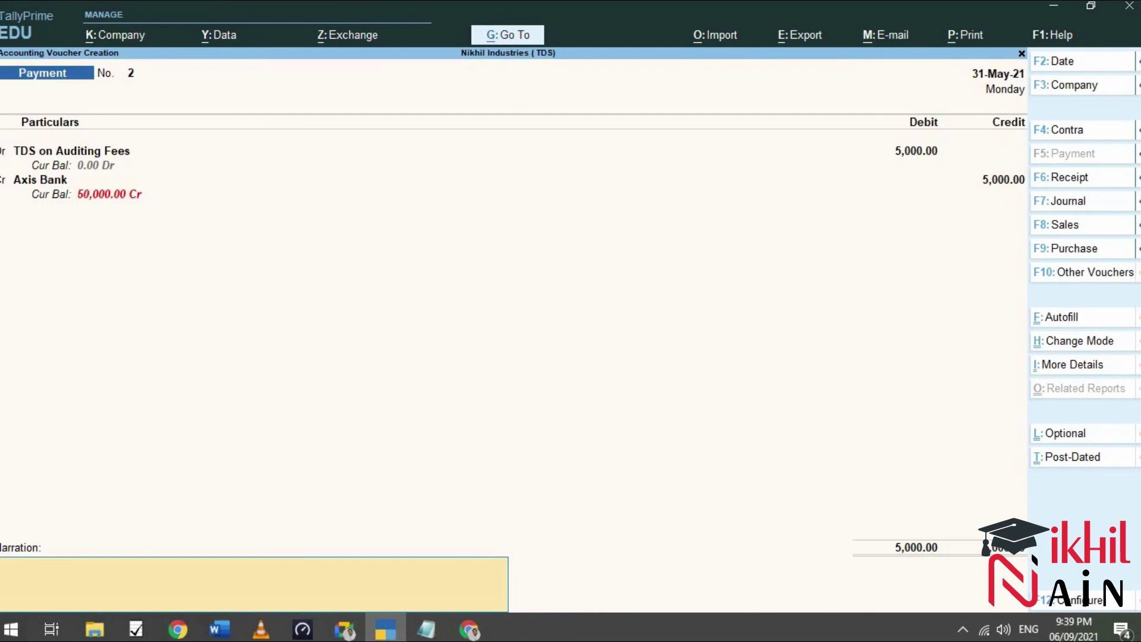
Enter narration 'Being TDS paid on behalf of Dave & Dave Associates' and save Payment No. 2.
type("Being TDS")
type(" cac")
key("BackSpace")
type("lculate")
type("d")
key("BackSpace")
key("BackSpace")
key("BackSpace")
key("BackSpace")
key("BackSpace")
key("BackSpace")
key("BackSpace")
key("BackSpace")
key("BackSpace")
key("BackSpace")
type("paid on be")
key("BackSpace")
key("BackSpace")
type("behalf")
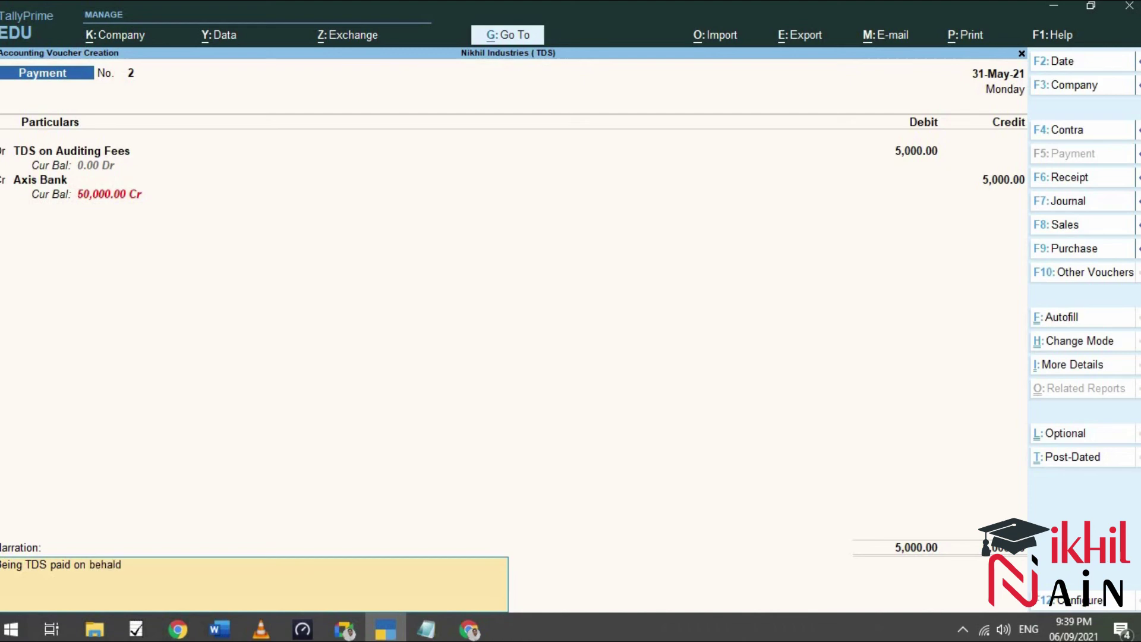
type(" of Dave & Dave Assoc")
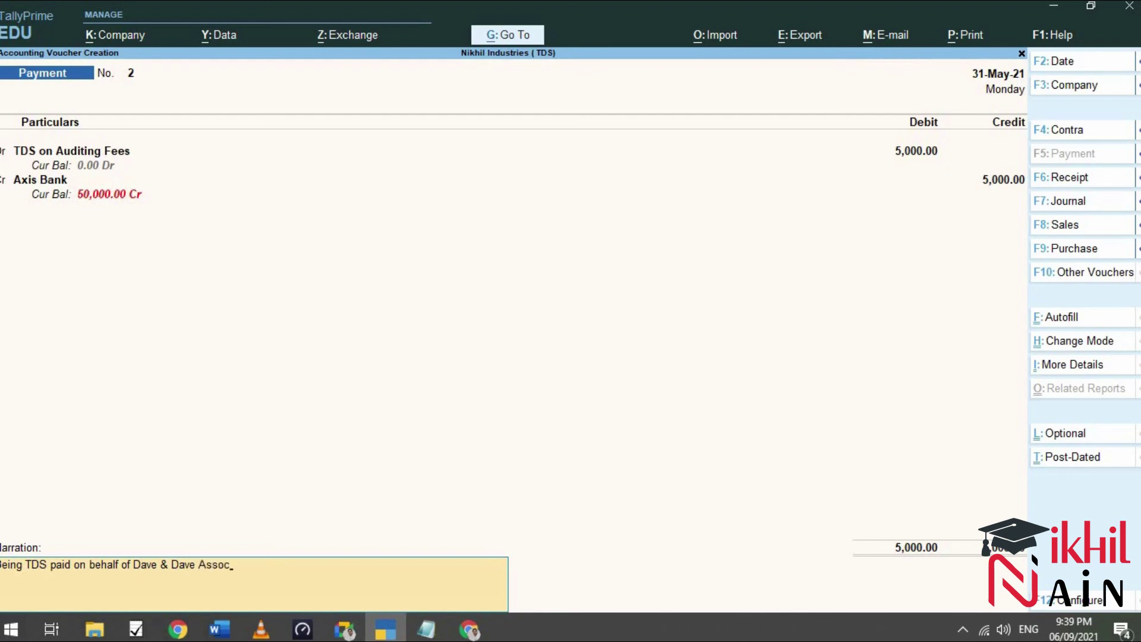
key("BackSpace")
type("ciates")
key("Return")
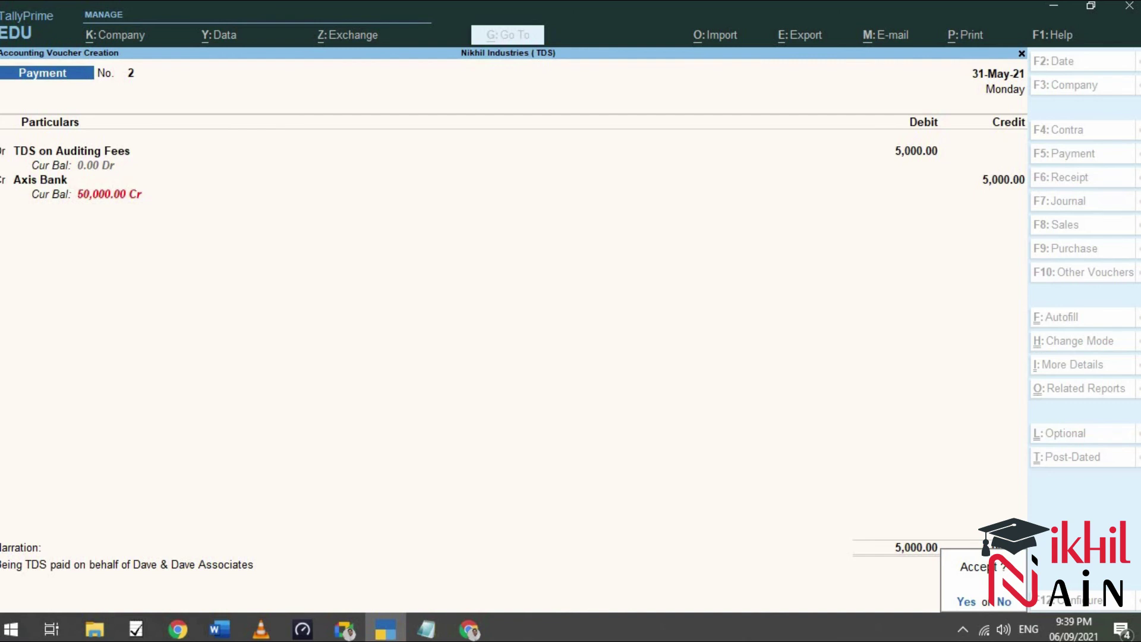
key("Return")
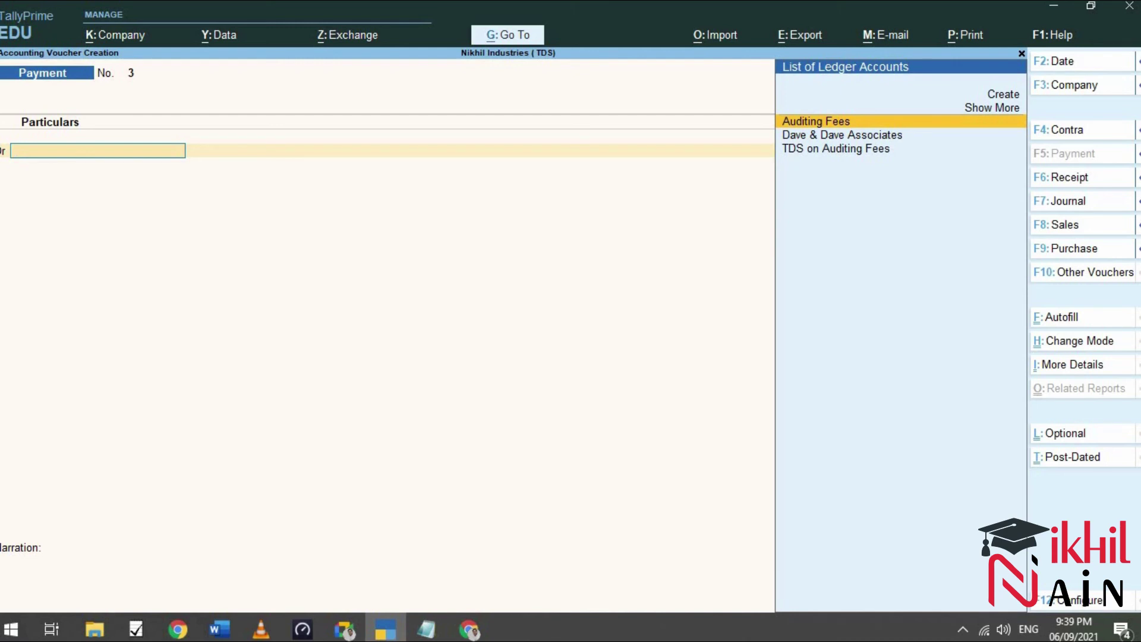
Reopen Payment No. 2 and open print configuration for the current voucher.
key("Page_Up")
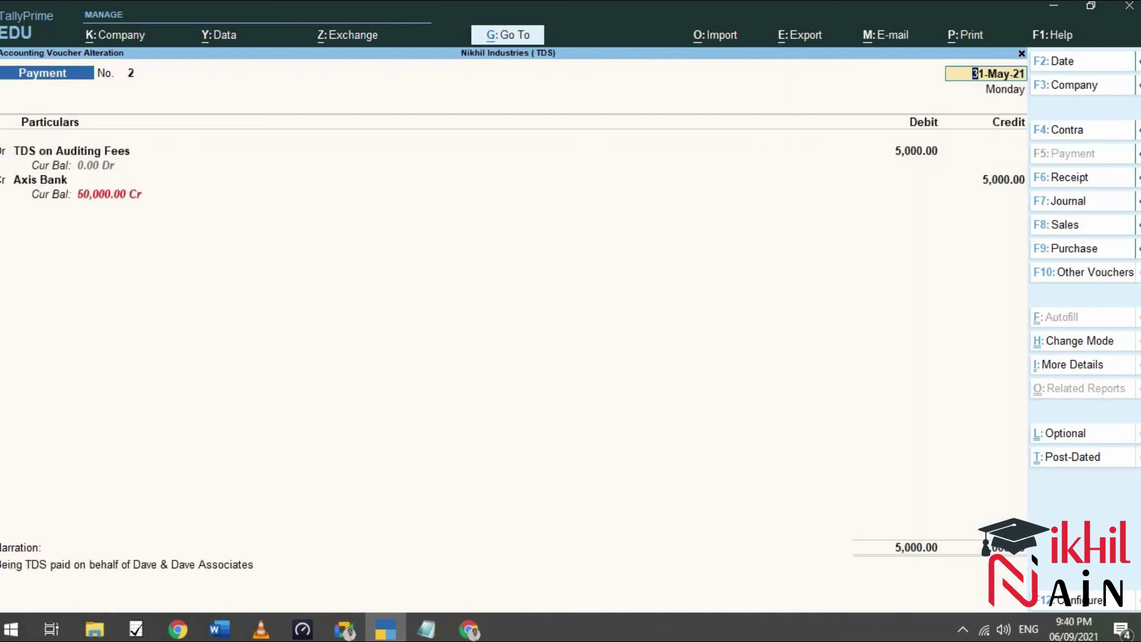
key("alt")
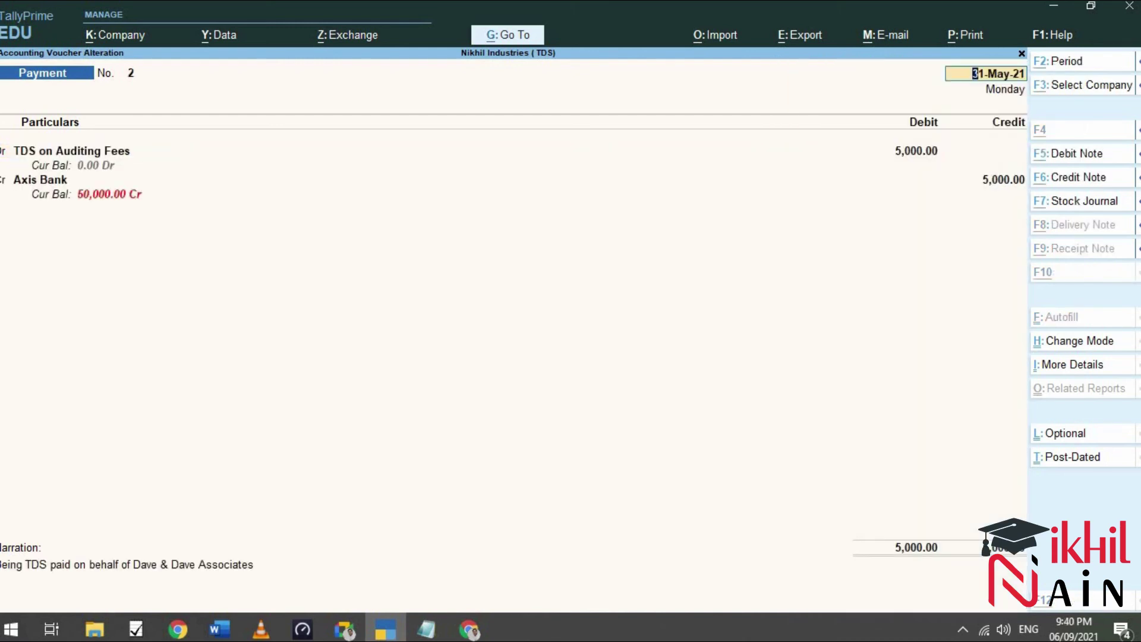
key("alt+p")
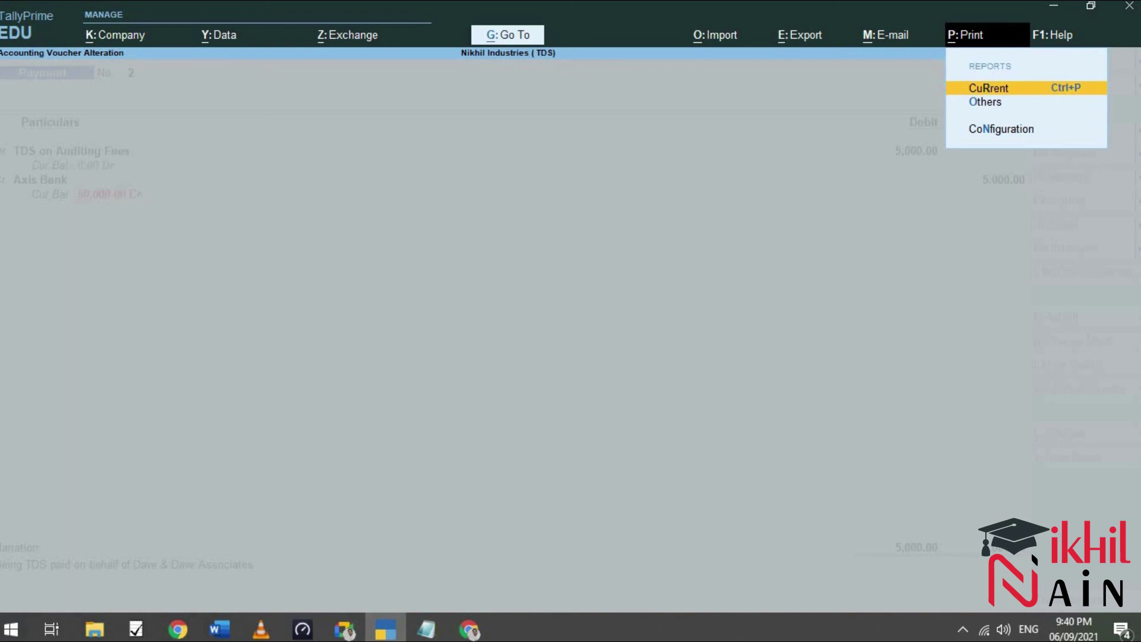
key("Return")
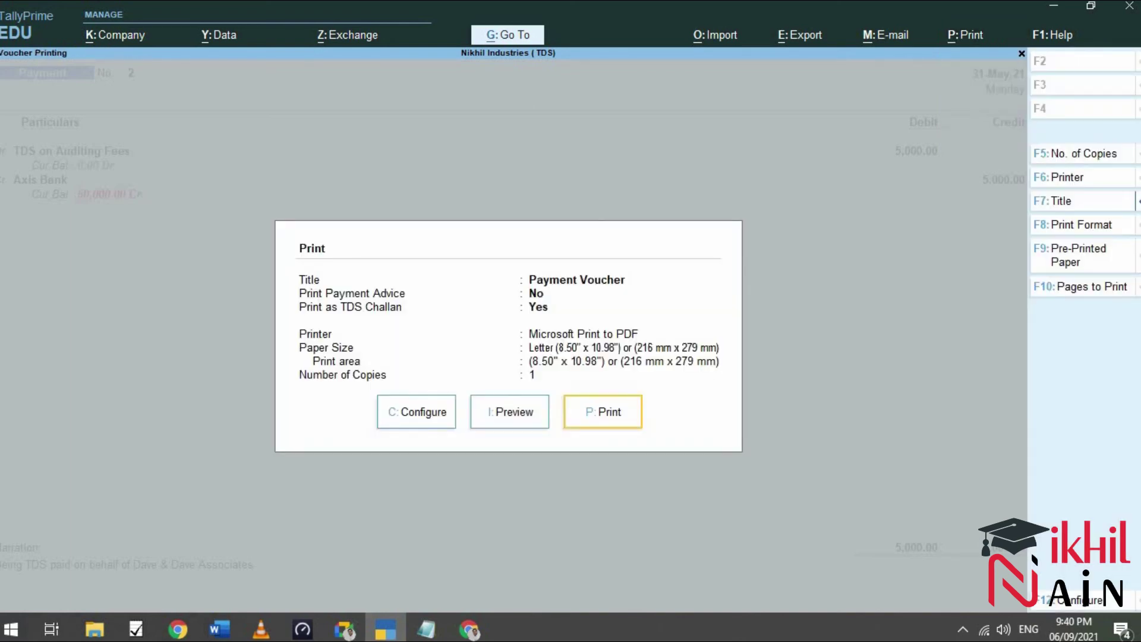
key("Left")
key("Left")
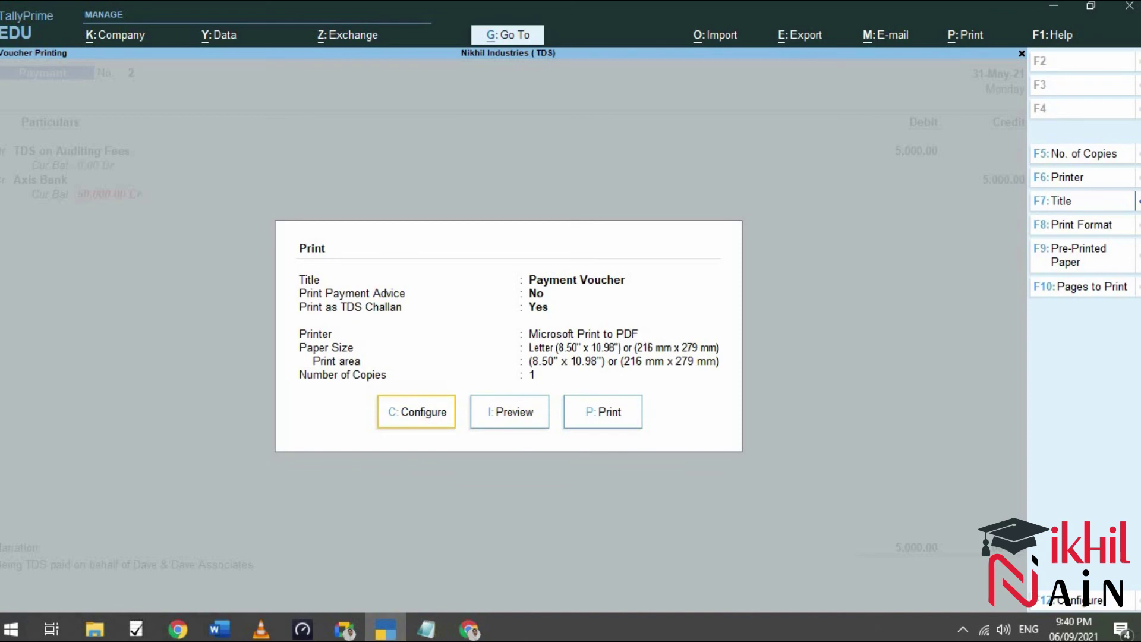
key("Return")
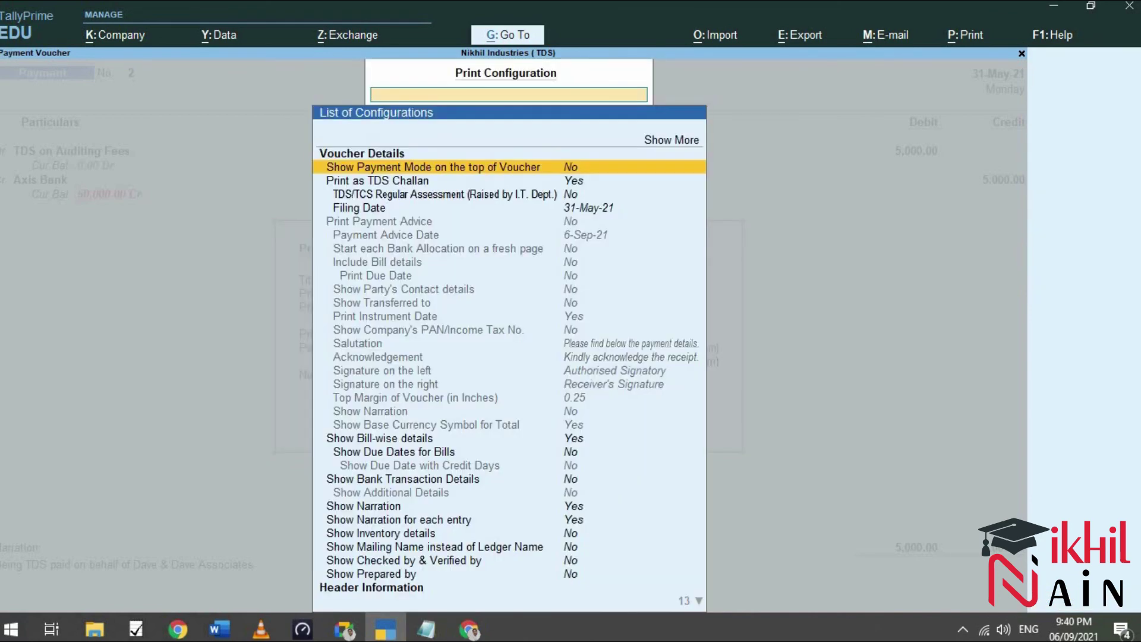
Set TDS/TCS Regular Assessment (Raised by I.T. Dept.) to Yes in print configuration.
key("Down")
key("Down")
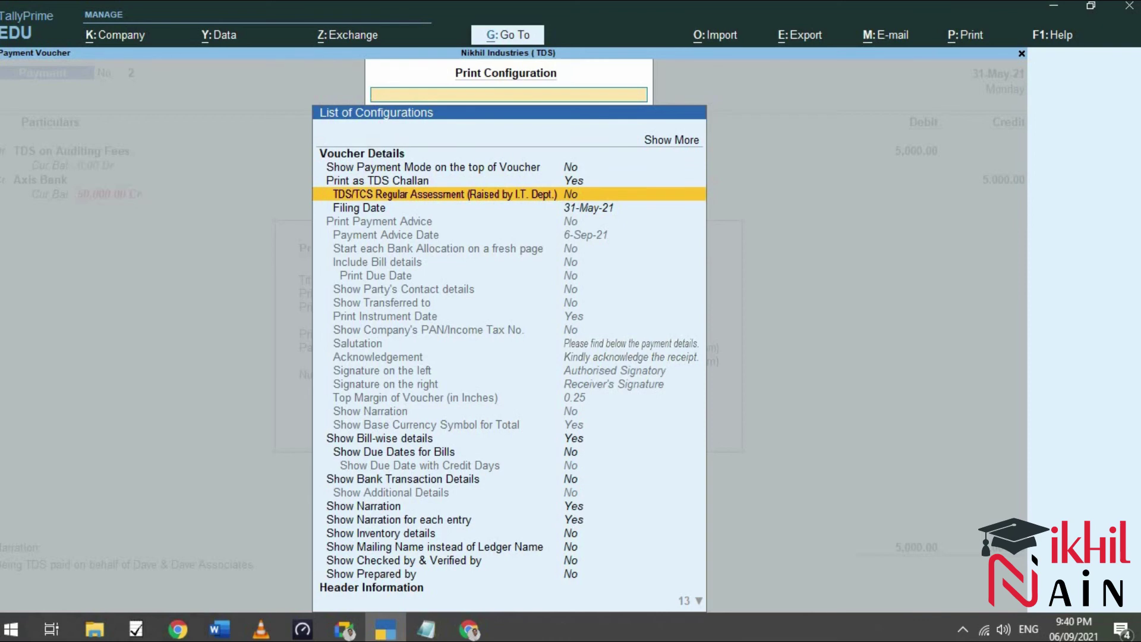
type("Yes")
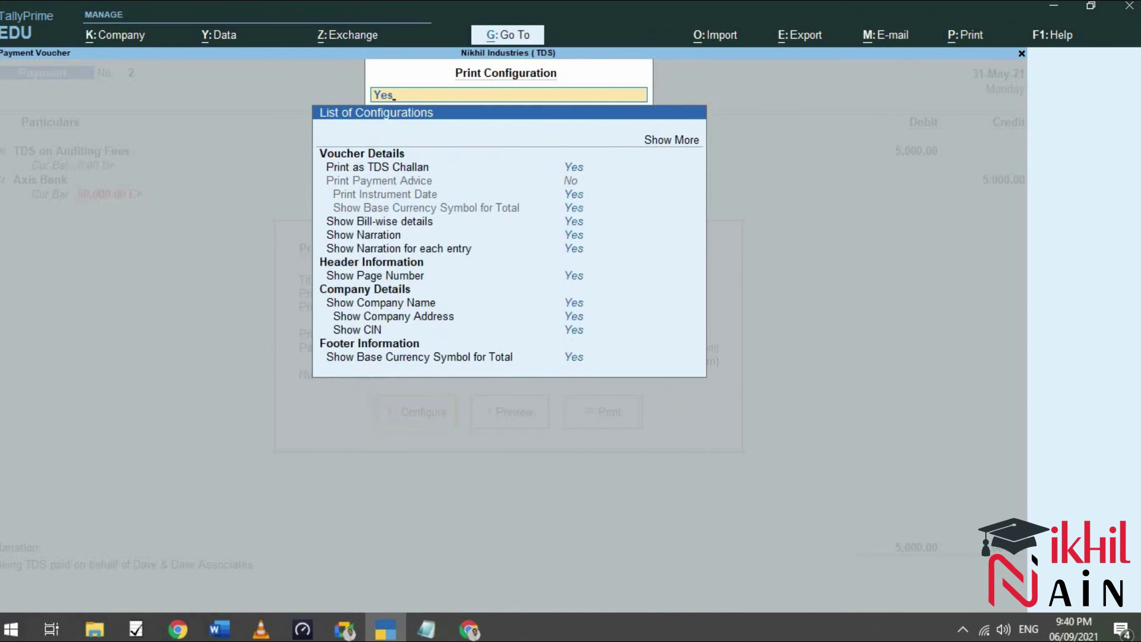
key("BackSpace")
key("BackSpace")
key("BackSpace")
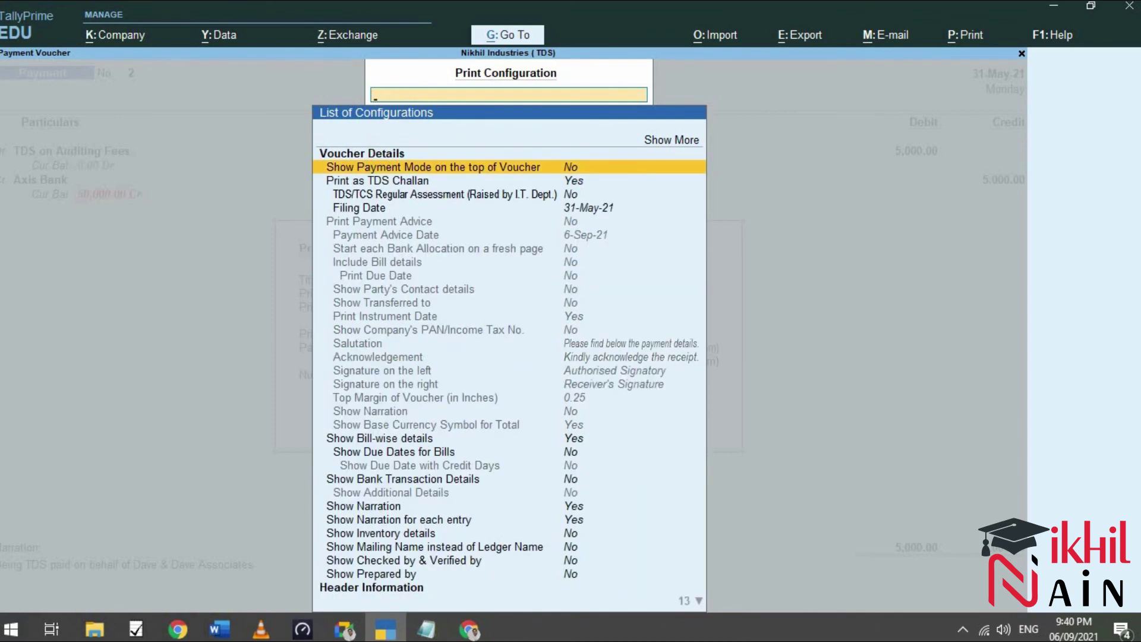
key("Down")
key("Down")
key("Down")
key("Up")
key("Return")
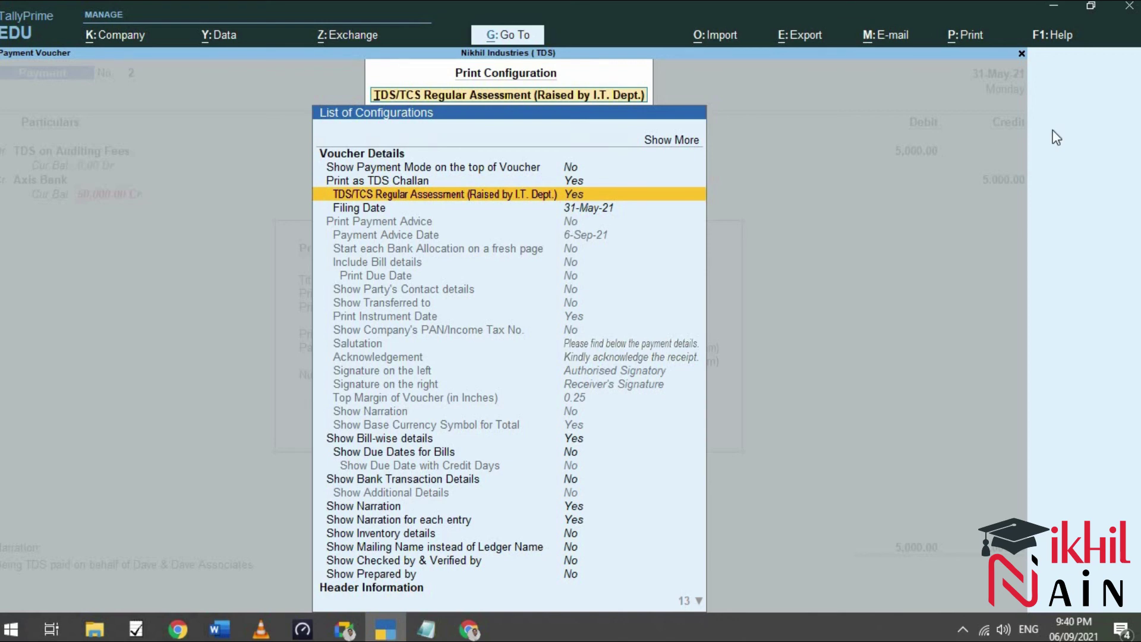
Preview the voucher as the ITNS 281 TDS challan, zoomed to full width.
left_click(1020, 54)
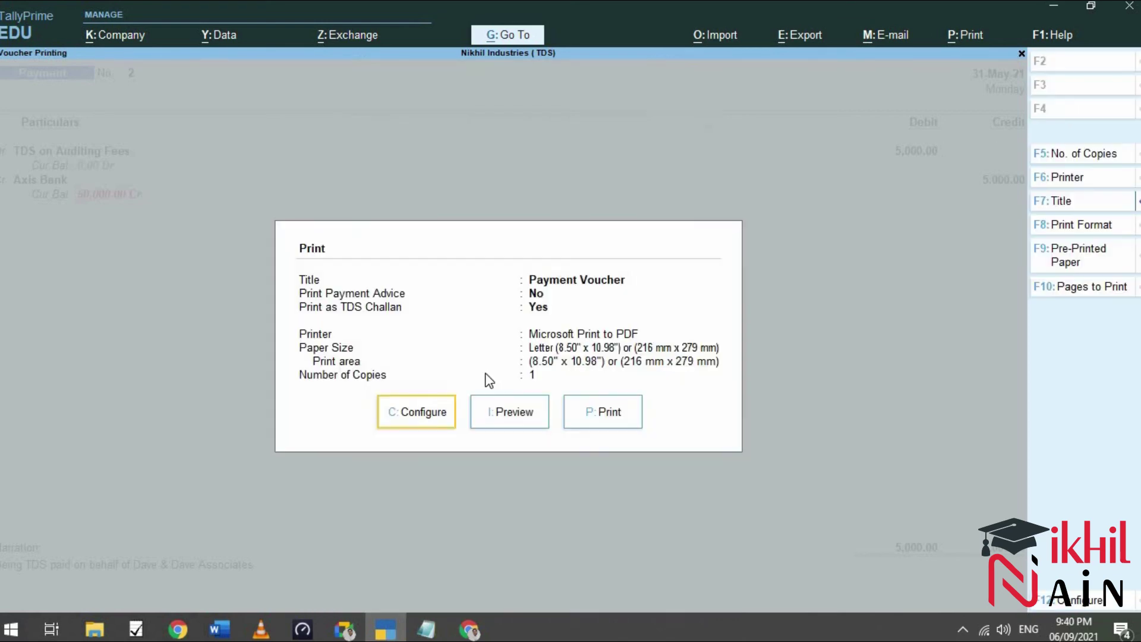
left_click(511, 416)
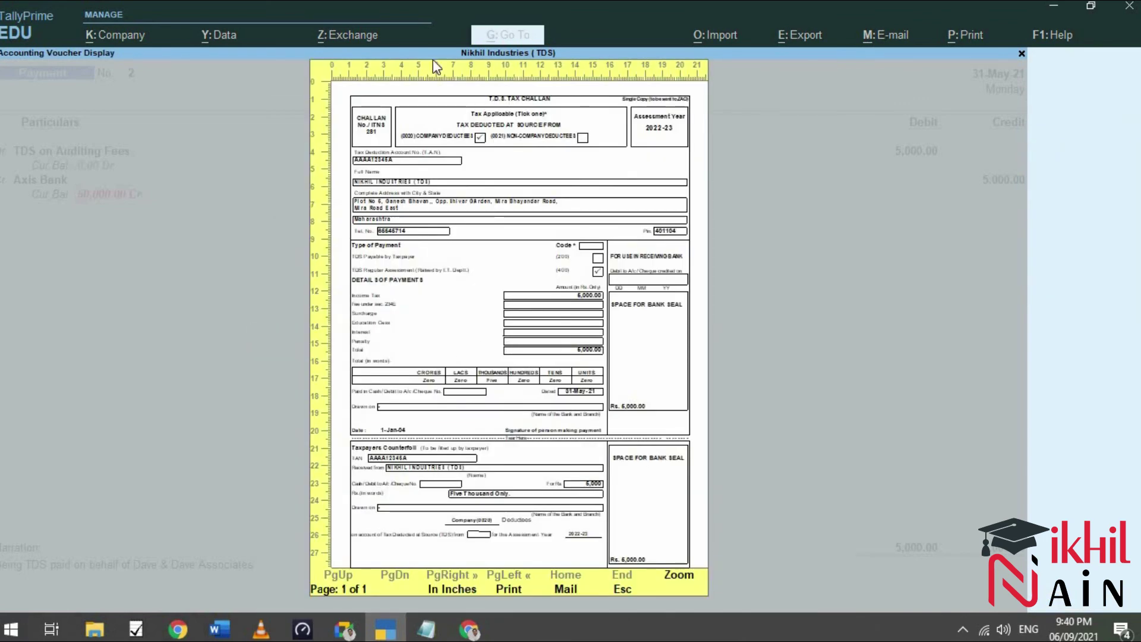
key("alt+z")
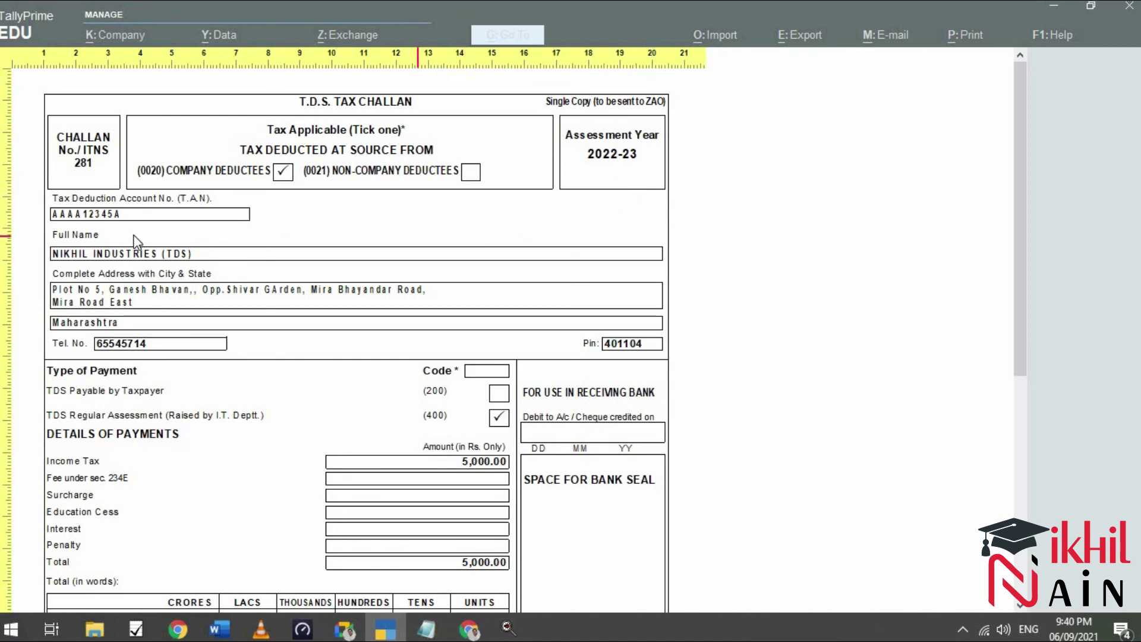
Scroll through the challan down to the Rs. 5,000 counterfoil, then restore the full-page preview.
scroll(98, 238, "down", 1)
scroll(95, 205, "down", 5)
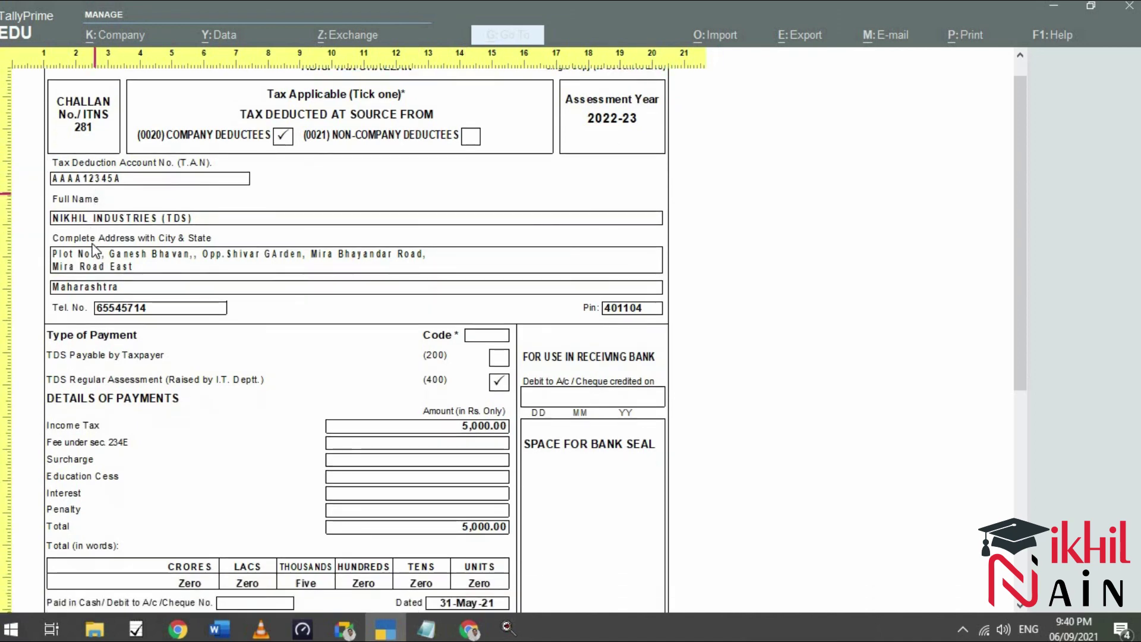
scroll(95, 250, "down", 3)
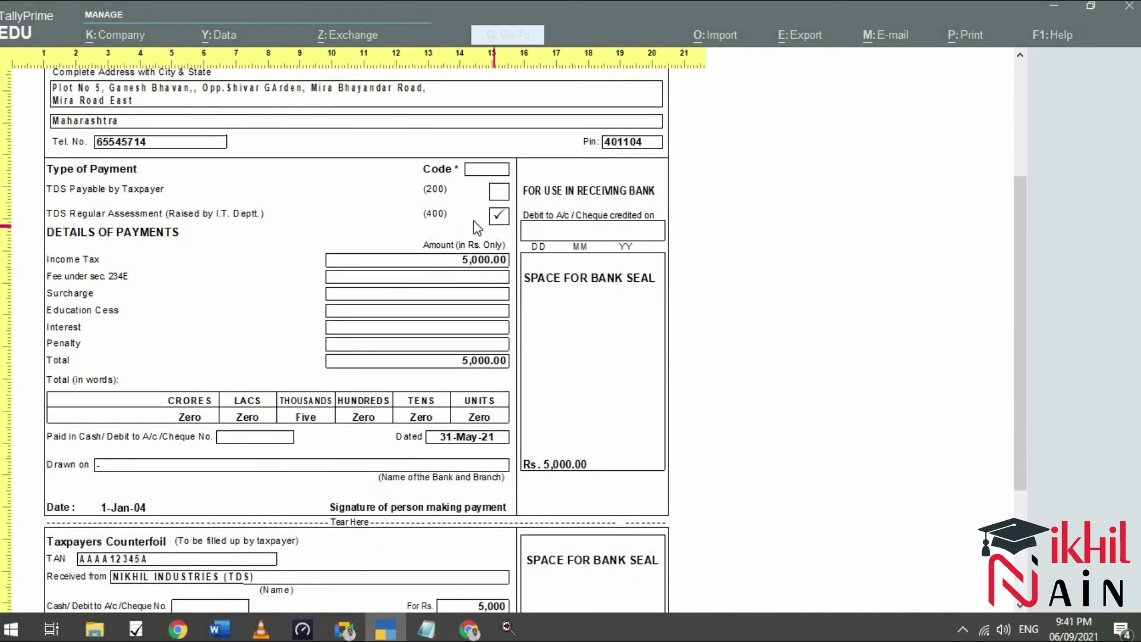
scroll(493, 232, "down", 1)
scroll(506, 238, "down", 2)
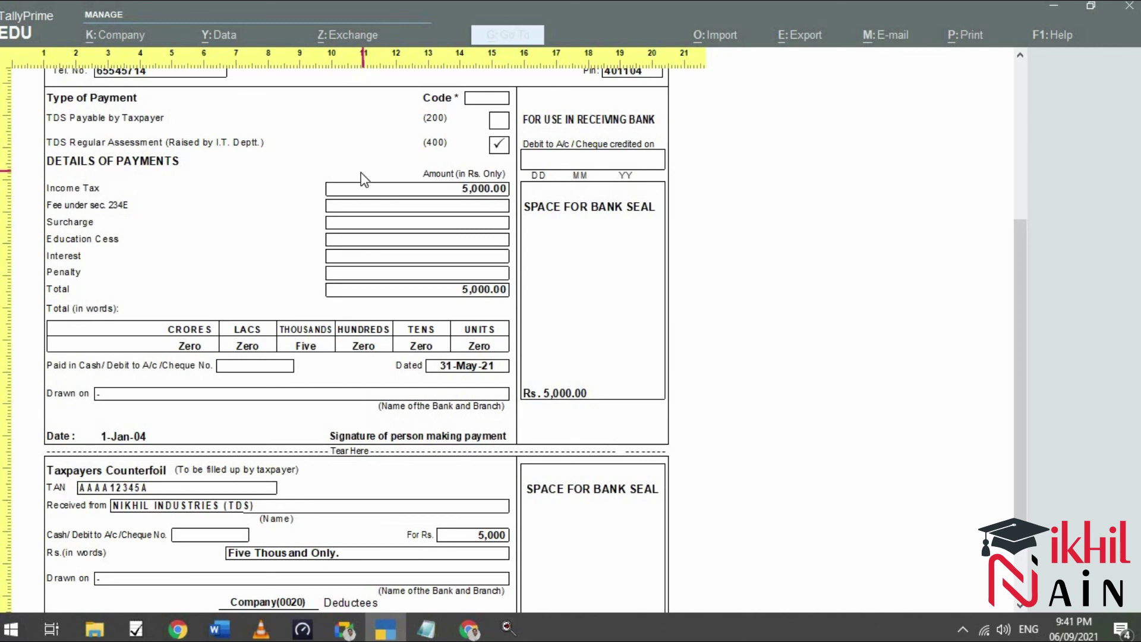
scroll(357, 187, "down", 3)
scroll(356, 190, "down", 2)
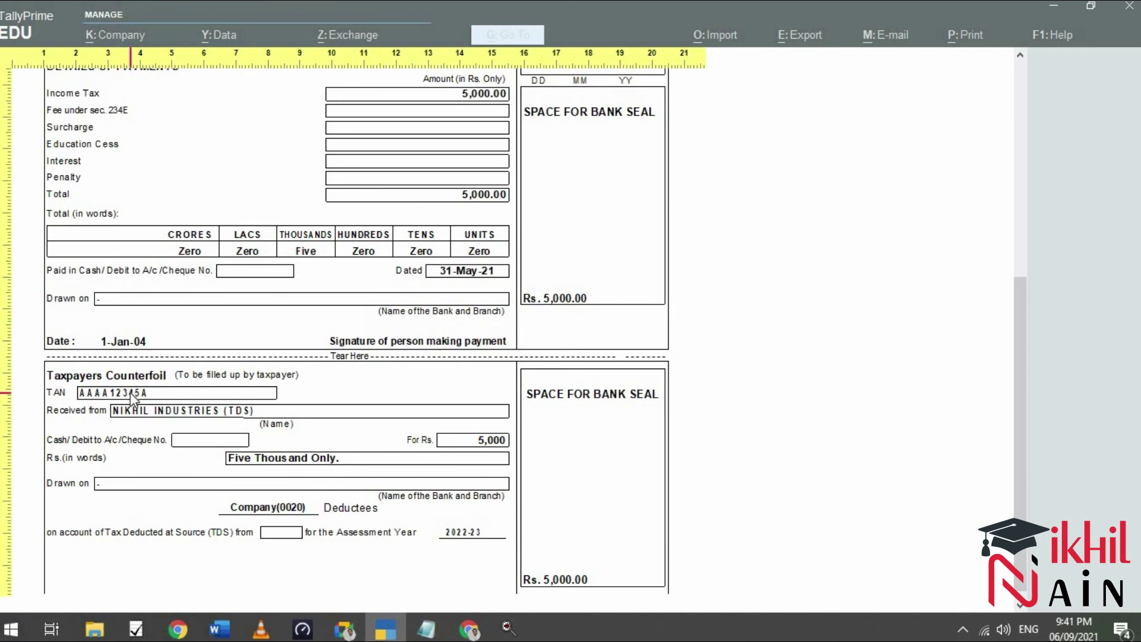
scroll(653, 226, "up", 1)
scroll(652, 226, "up", 2)
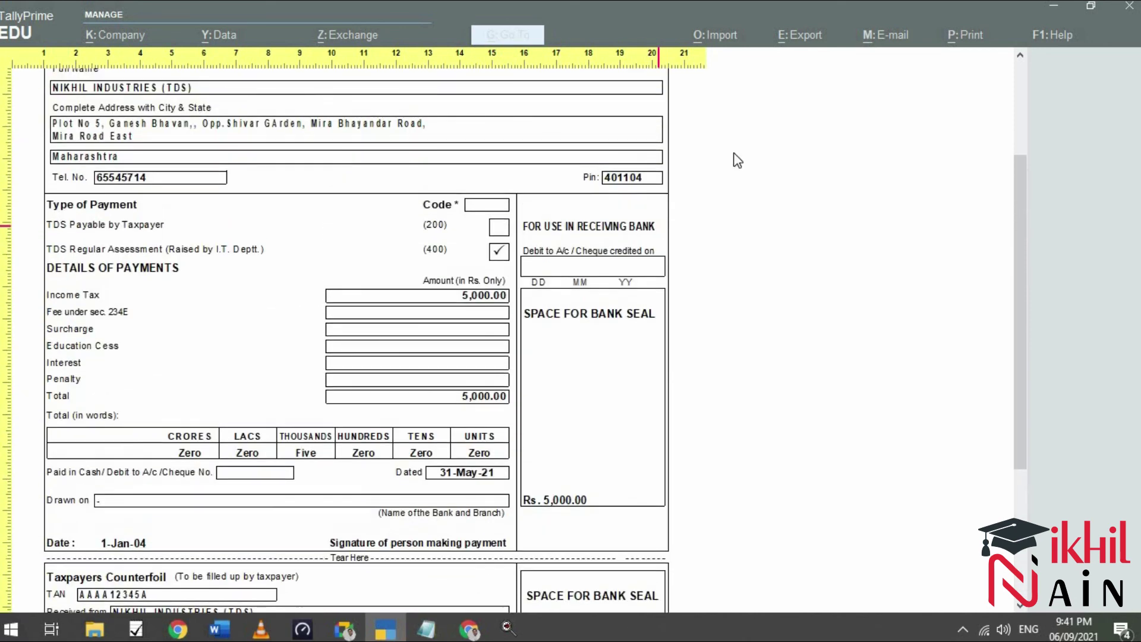
scroll(574, 156, "up", 2)
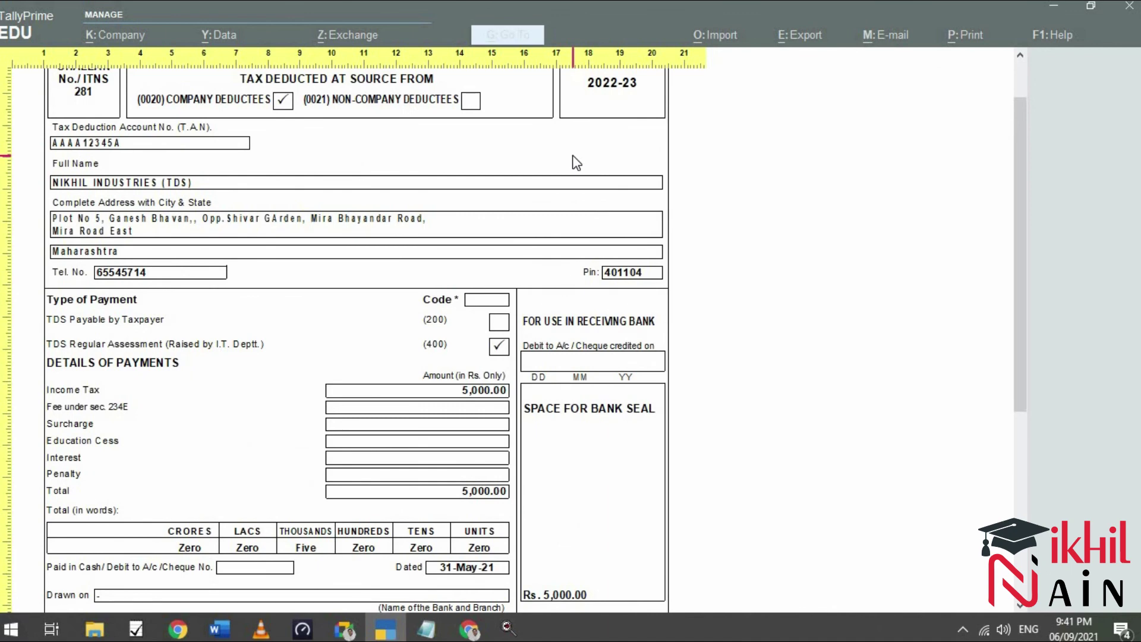
key("Escape")
key("Escape")
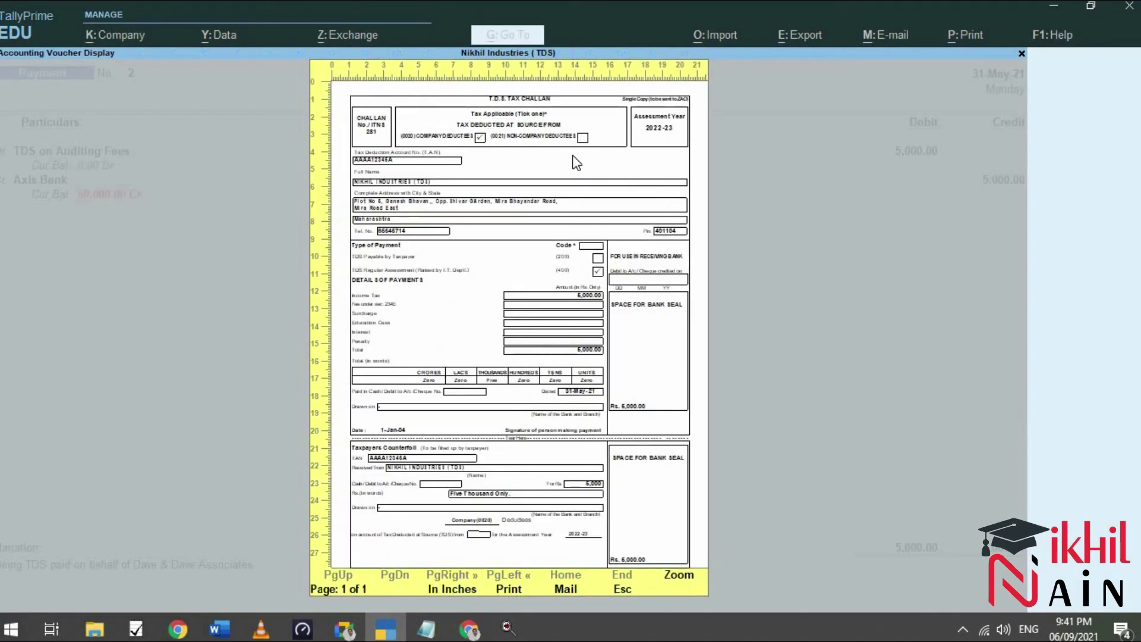
Exit to Gateway of Tally and open TDS Reports from Display More Reports.
key("Escape")
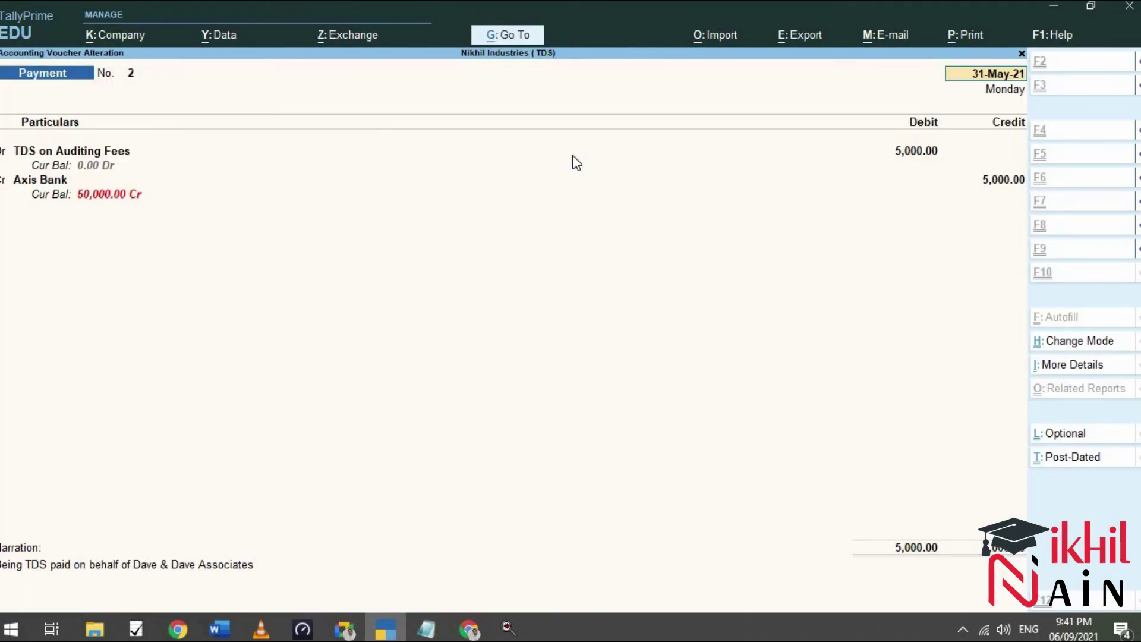
key("Escape")
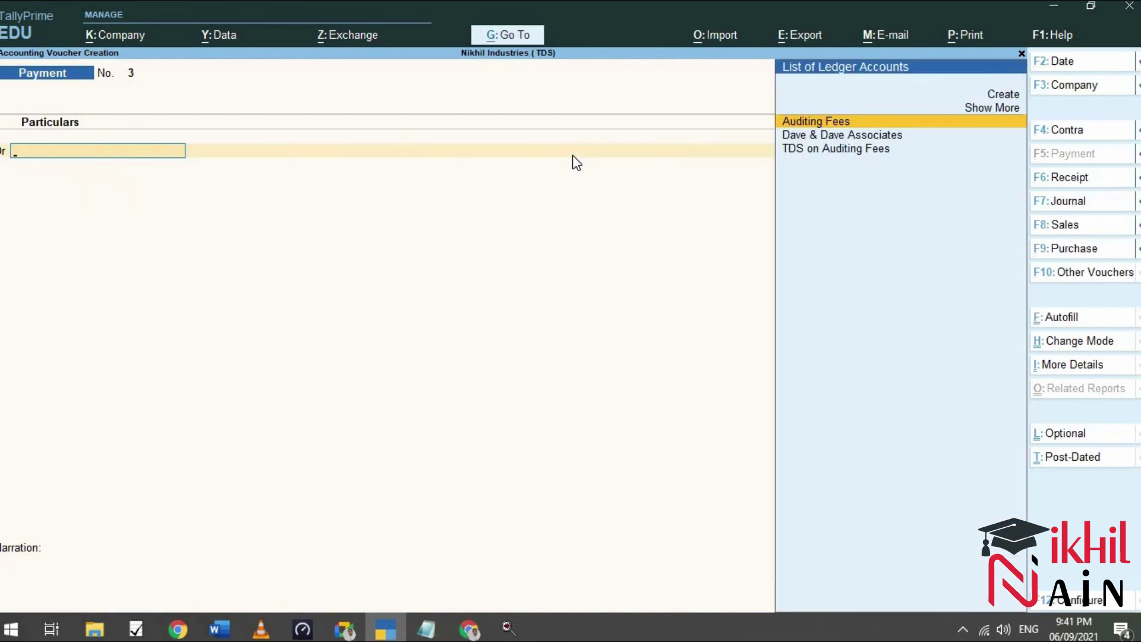
key("Escape")
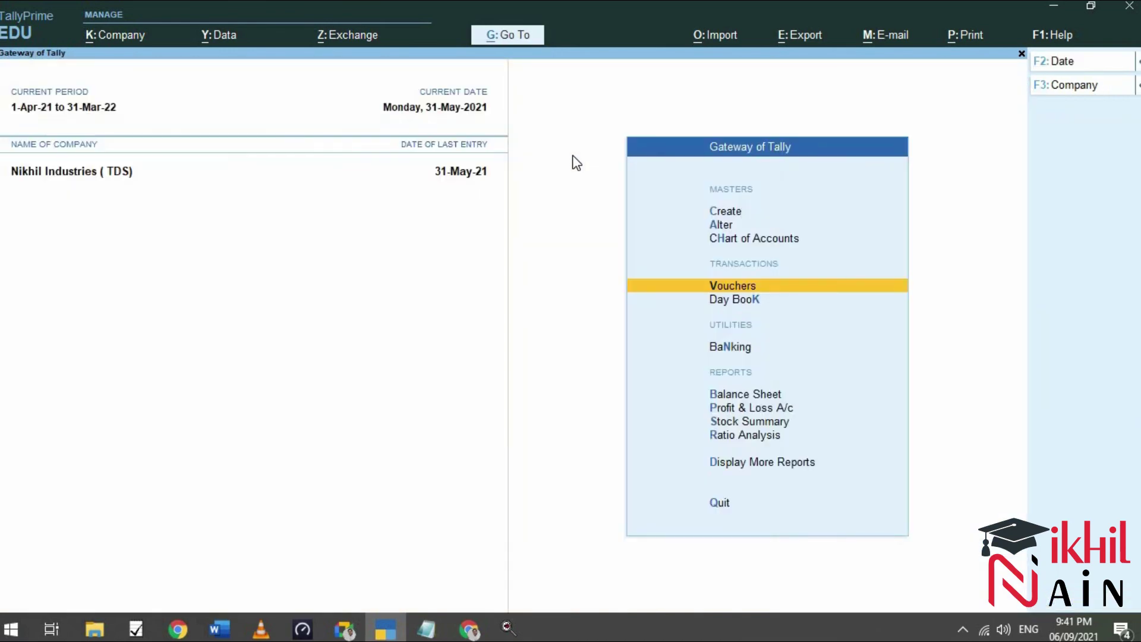
key("Down")
key("Down")
key("Down")
key("Down")
key("Down")
key("Down")
key("Down")
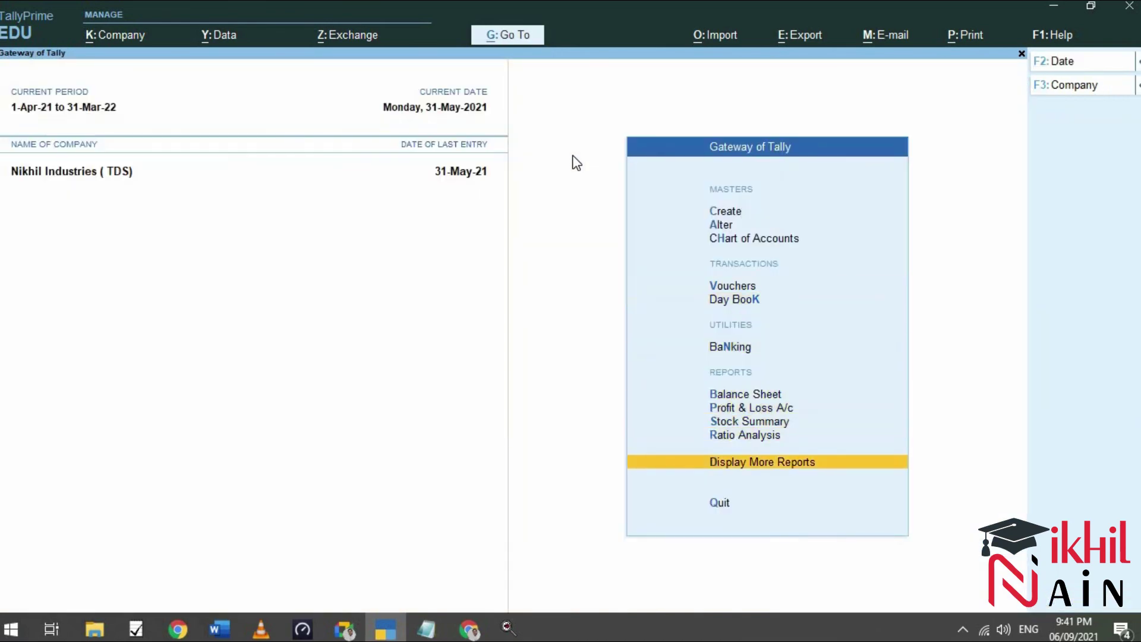
key("Return")
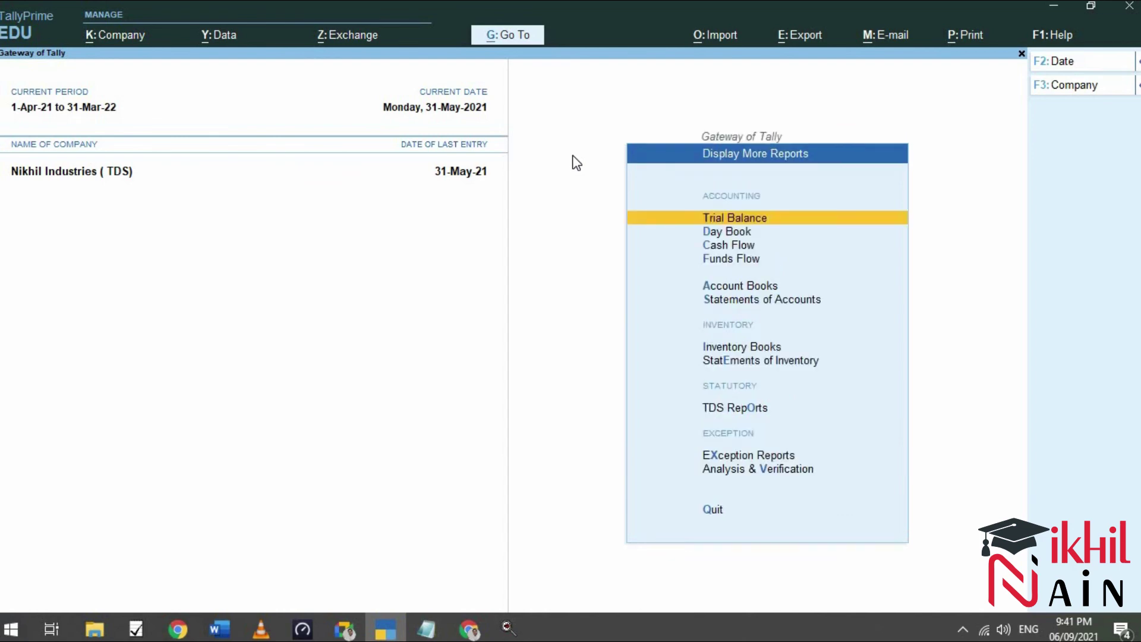
key("Down")
key("Down")
key("Down")
key("Down")
key("Down")
key("Down")
key("Down")
key("Down")
key("Down")
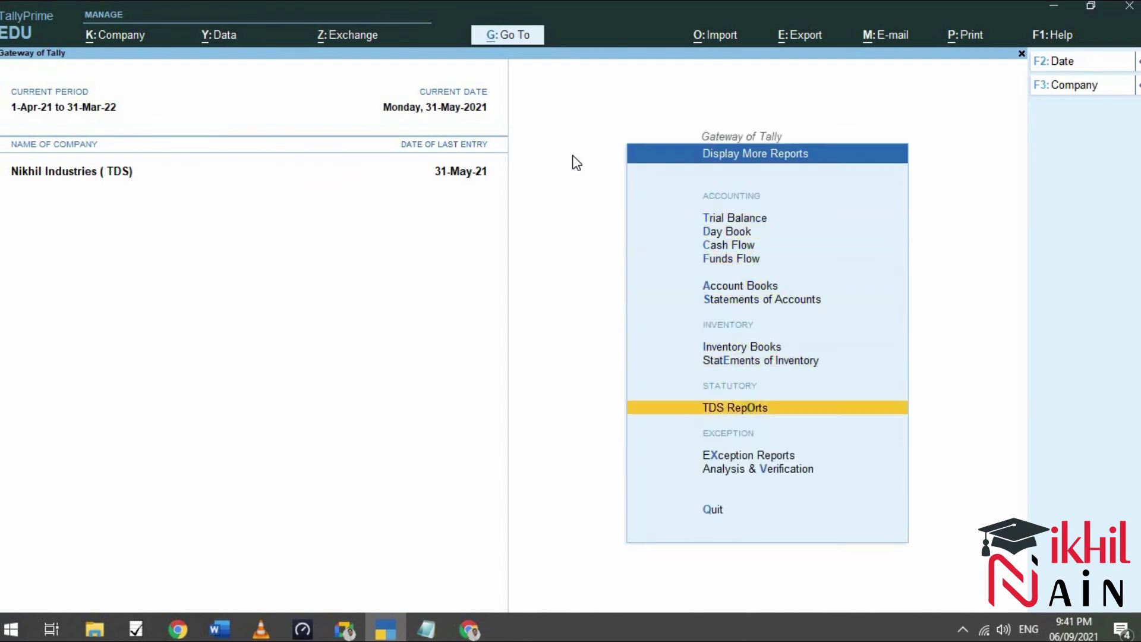
key("Up")
key("Return")
Open Form 26Q for 1-Apr-21 to 30-Jun-21 and review its deduction rows.
key("Down")
key("Up")
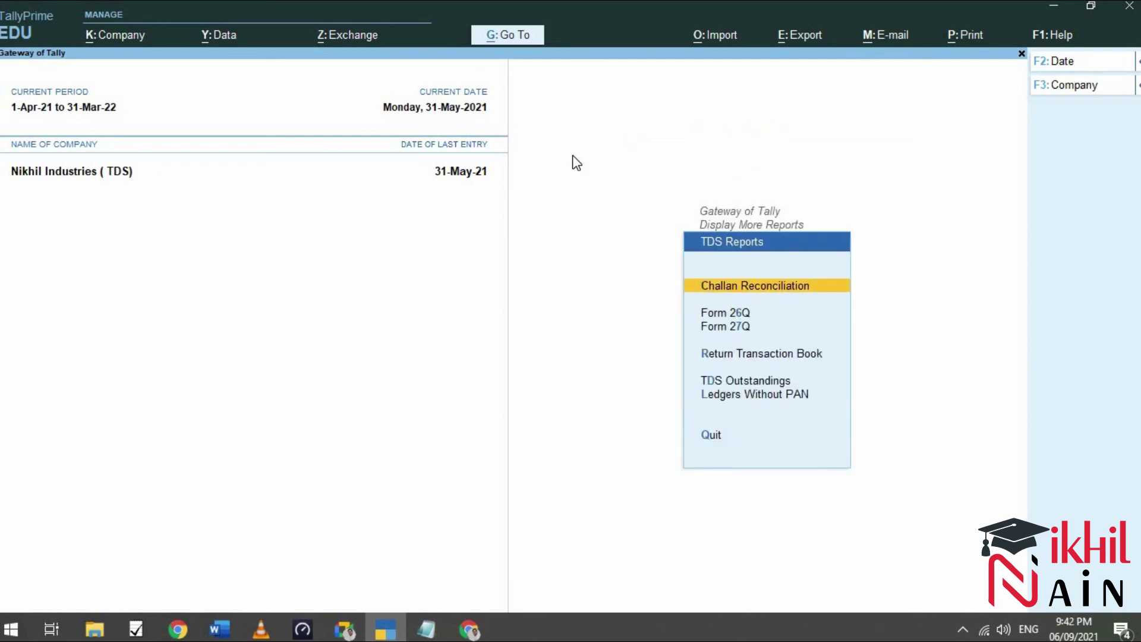
key("Down")
key("Down")
key("Up")
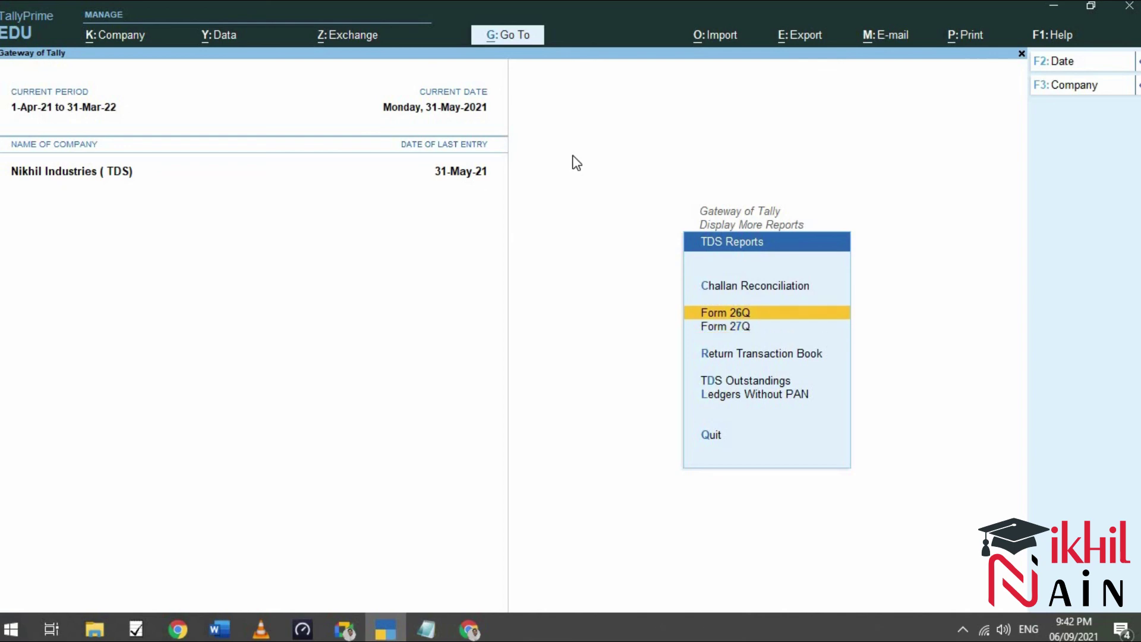
key("Return")
key("Down")
key("Down")
key("Down")
key("Down")
key("Down")
key("Up")
key("Down")
key("Up")
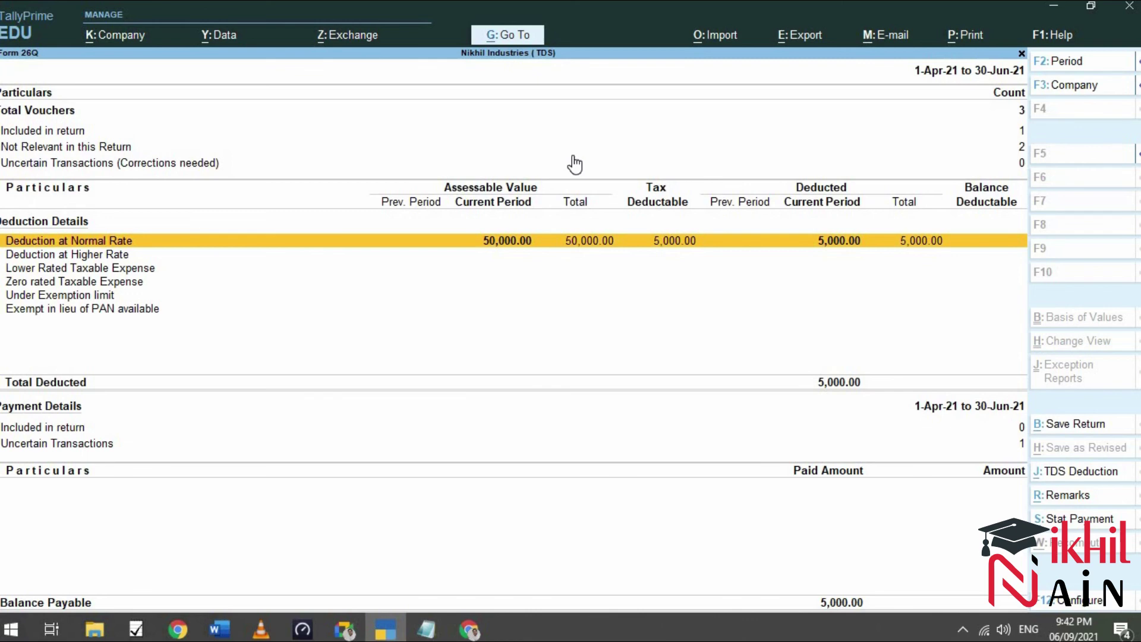
Drill into Not Relevant in this Return, listing Payment 1 (45,000.00) and Payment 2 (5,000.00).
key("Up")
key("Down")
key("Down")
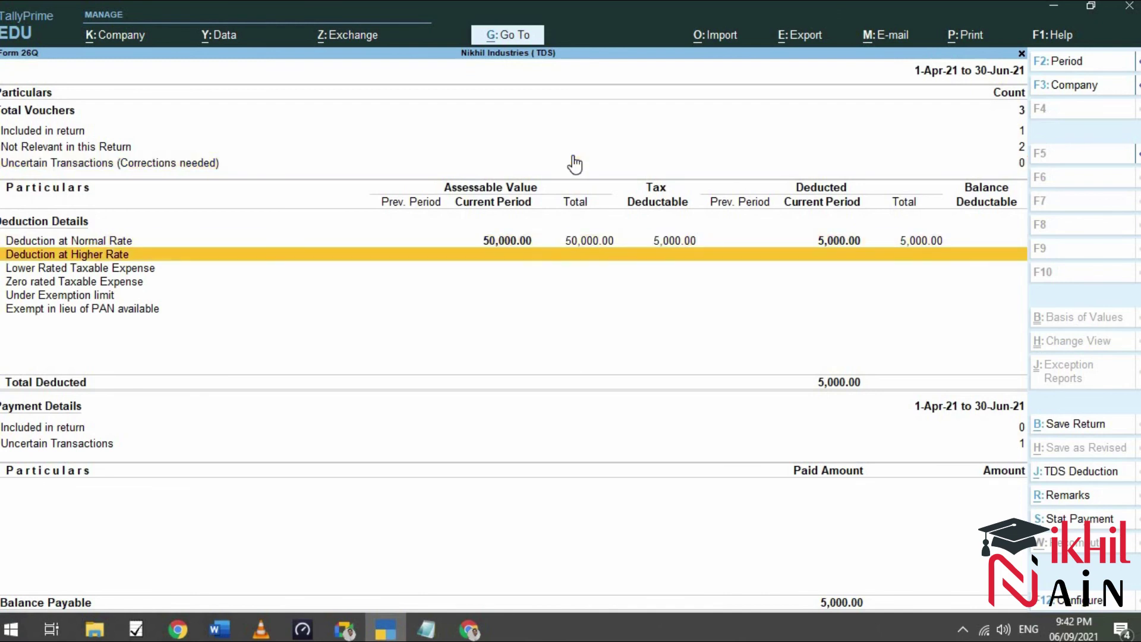
key("Up")
key("Up")
key("Up")
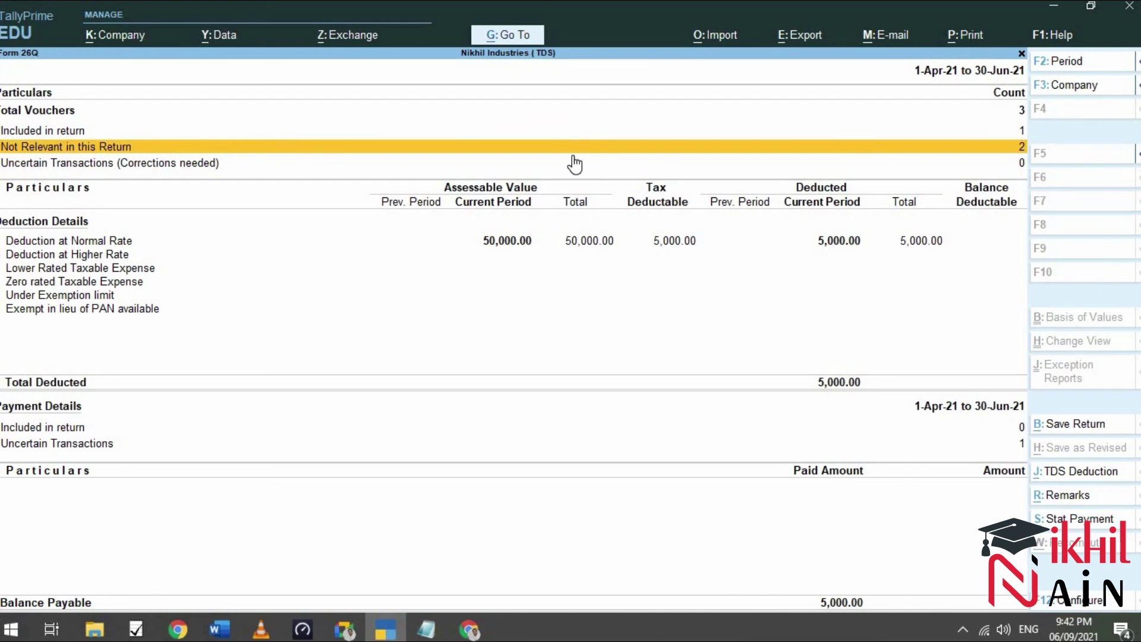
key("Return")
key("Return")
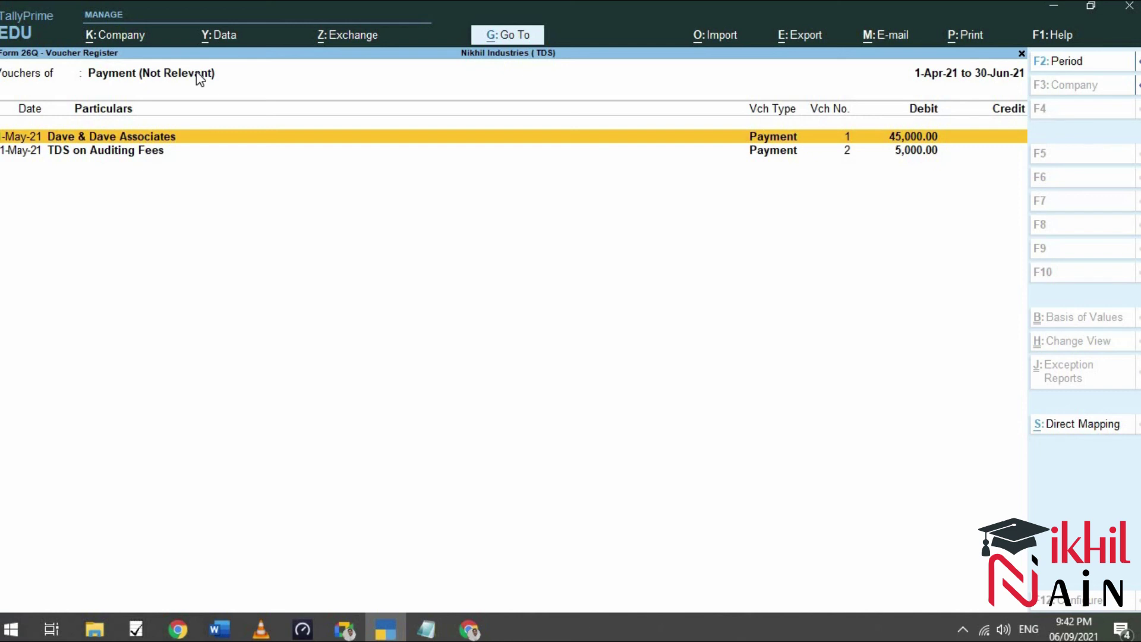
Close the reports back to Gateway of Tally and switch to the Word document.
key("Escape")
key("Escape")
key("Escape")
key("Escape")
key("Escape")
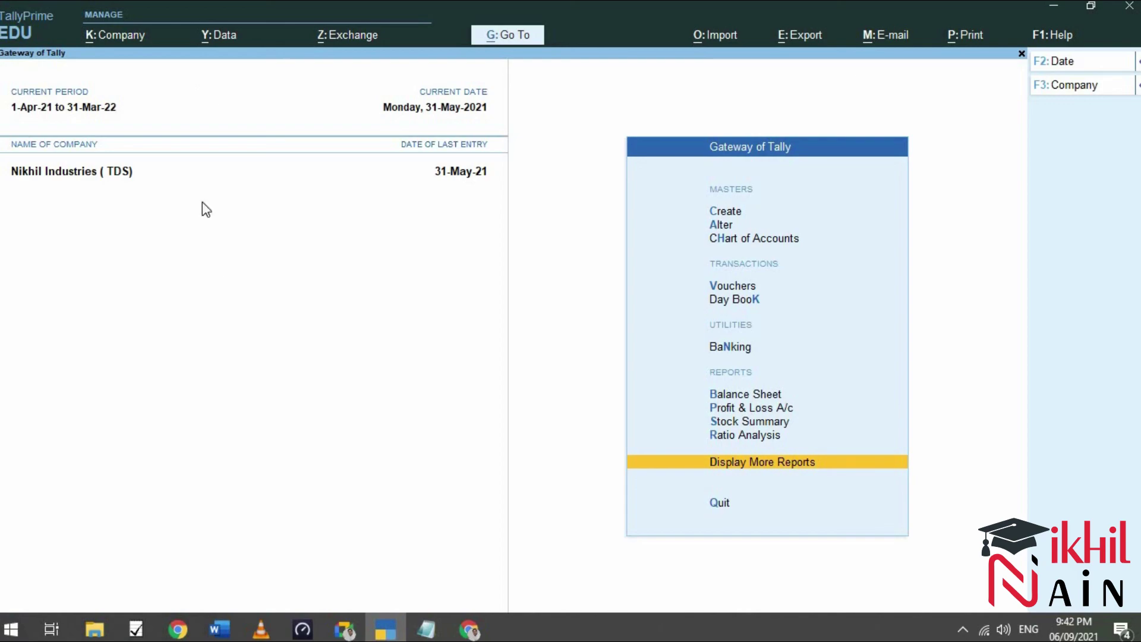
left_click(226, 634)
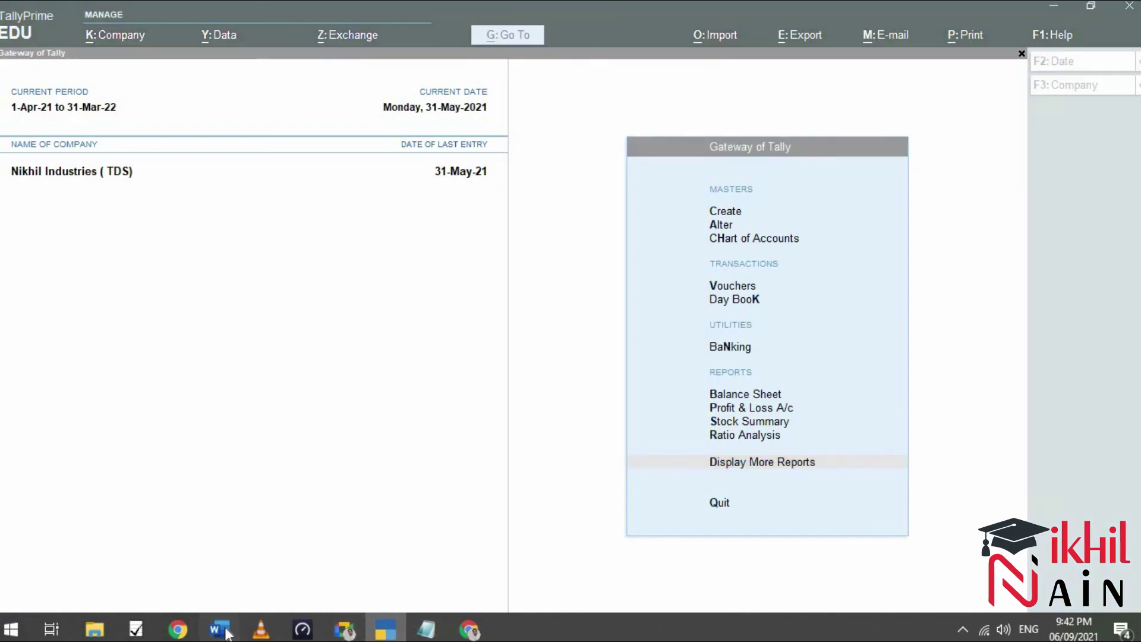
Zoom the TDS notes out to 120% to show the Examples I–III tables, and open Word Help.
scroll(447, 293, "down", 8)
scroll(447, 293, "down", 1)
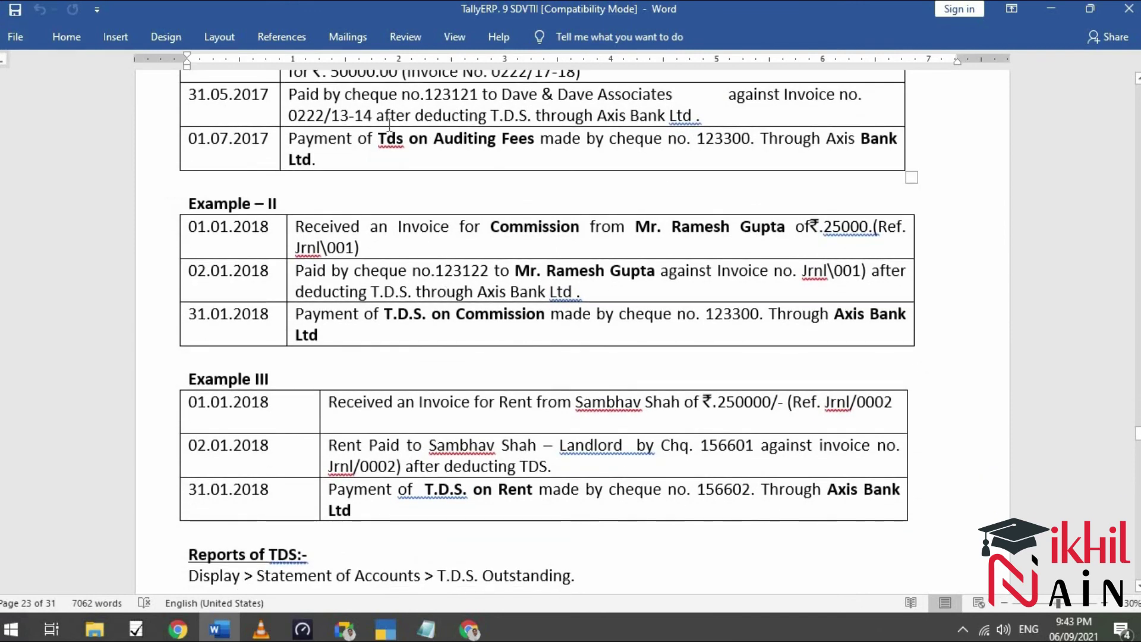
left_click(1003, 603)
scroll(939, 542, "up", 3)
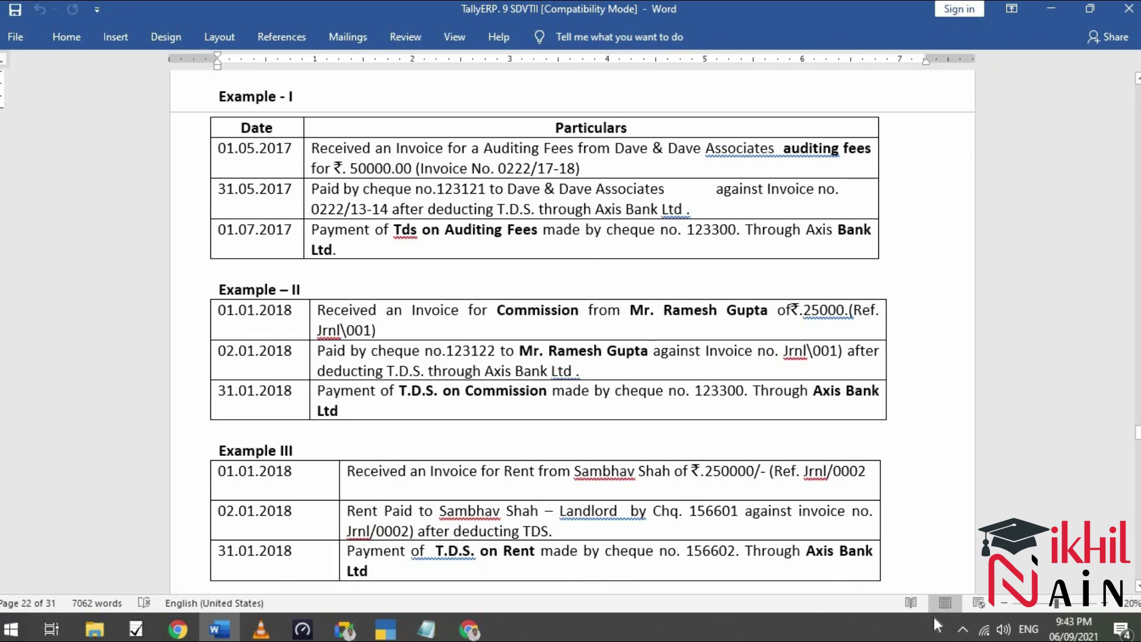
key("F1")
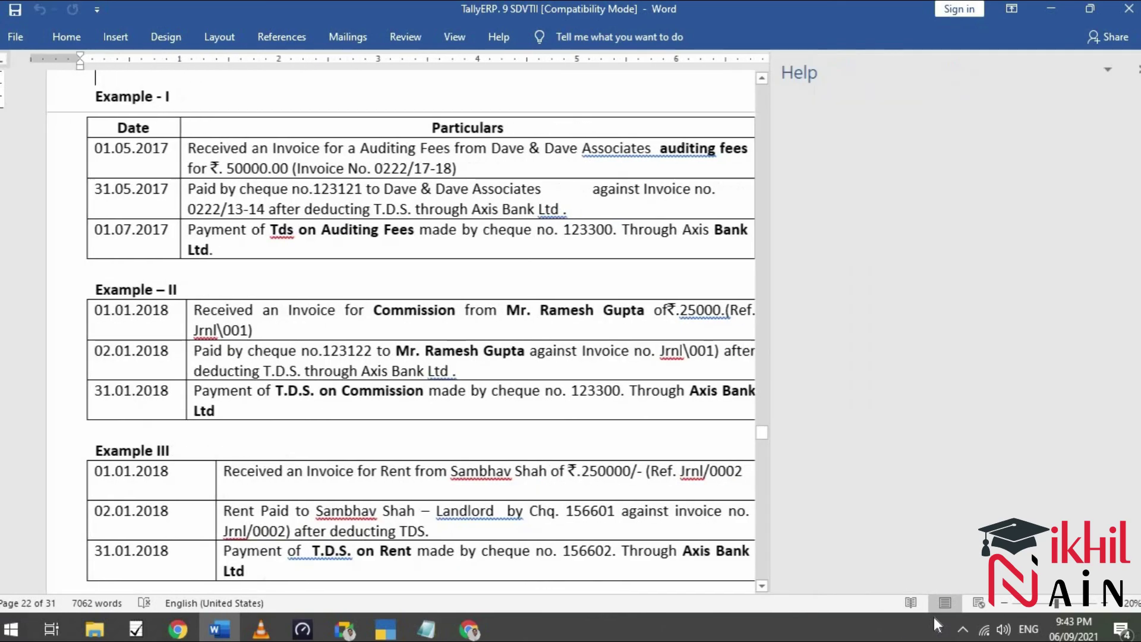